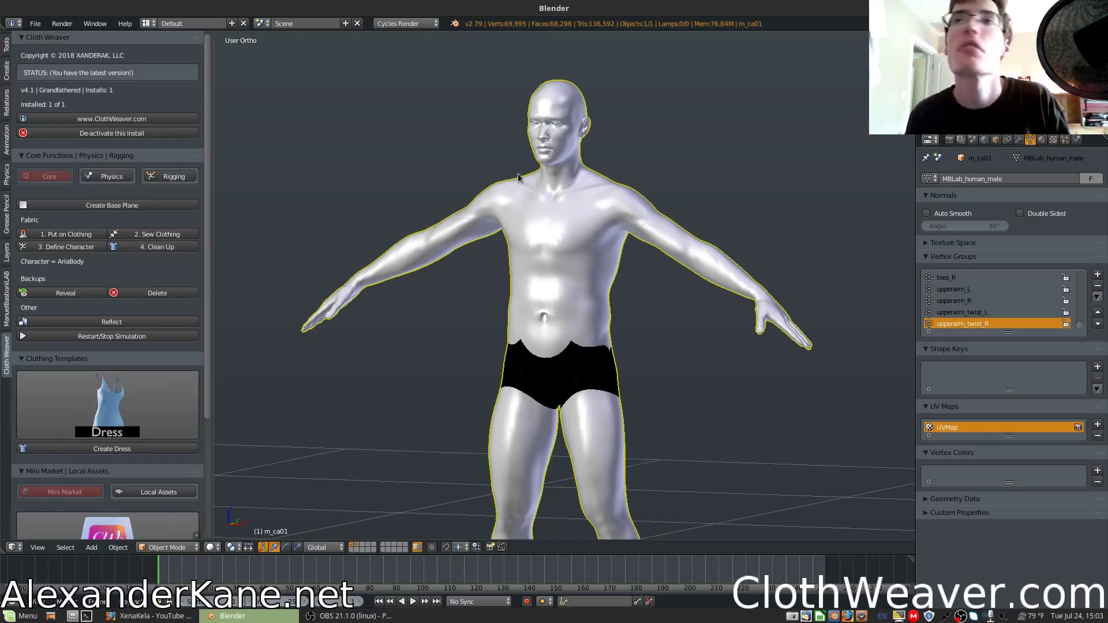
Step: Choose the Collar Shirt as the Cloth Weaver clothing template
scroll(97, 364, "down", 4)
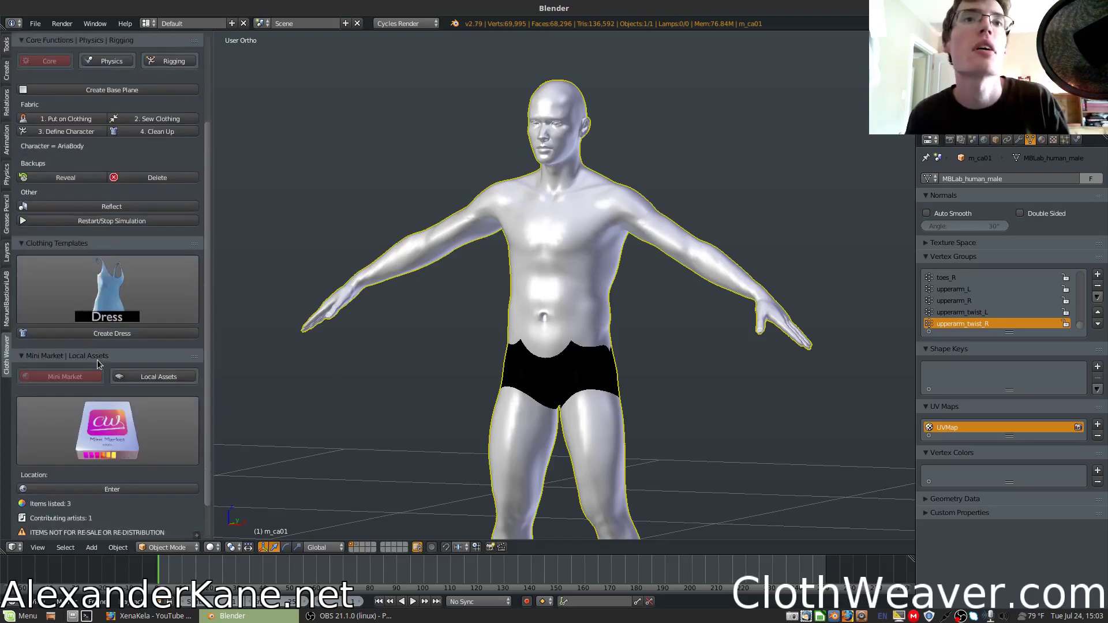
scroll(97, 364, "up", 2)
left_click(98, 363)
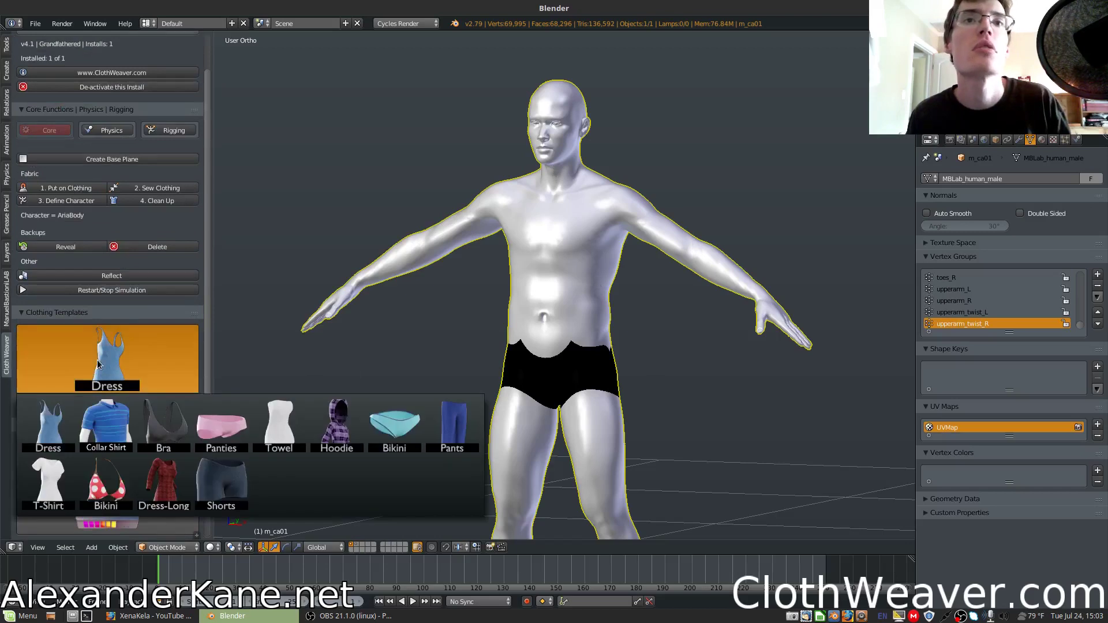
left_click(107, 426)
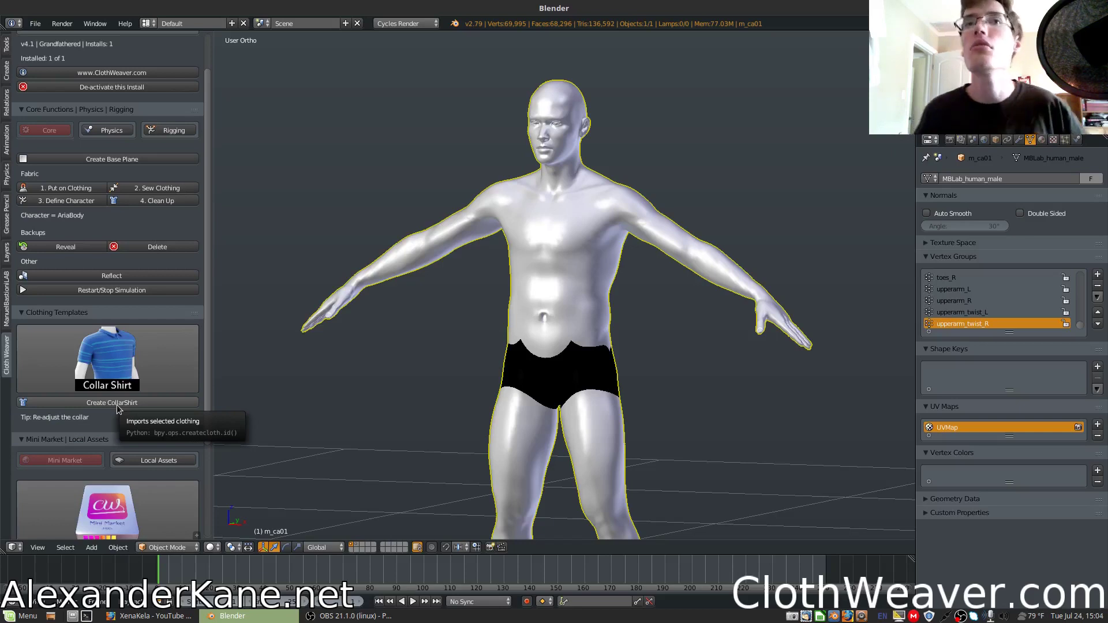
Step: Enable the physics option for Avastar | Manuel Bastioni Lab characters and add collision to the male character
left_click(112, 130)
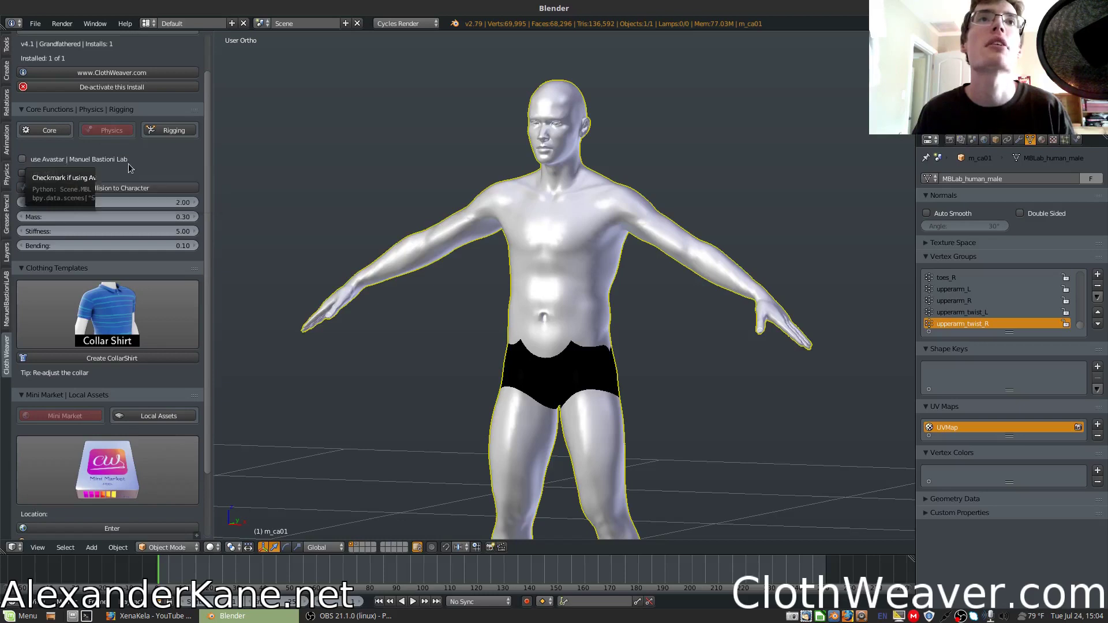
left_click(22, 159)
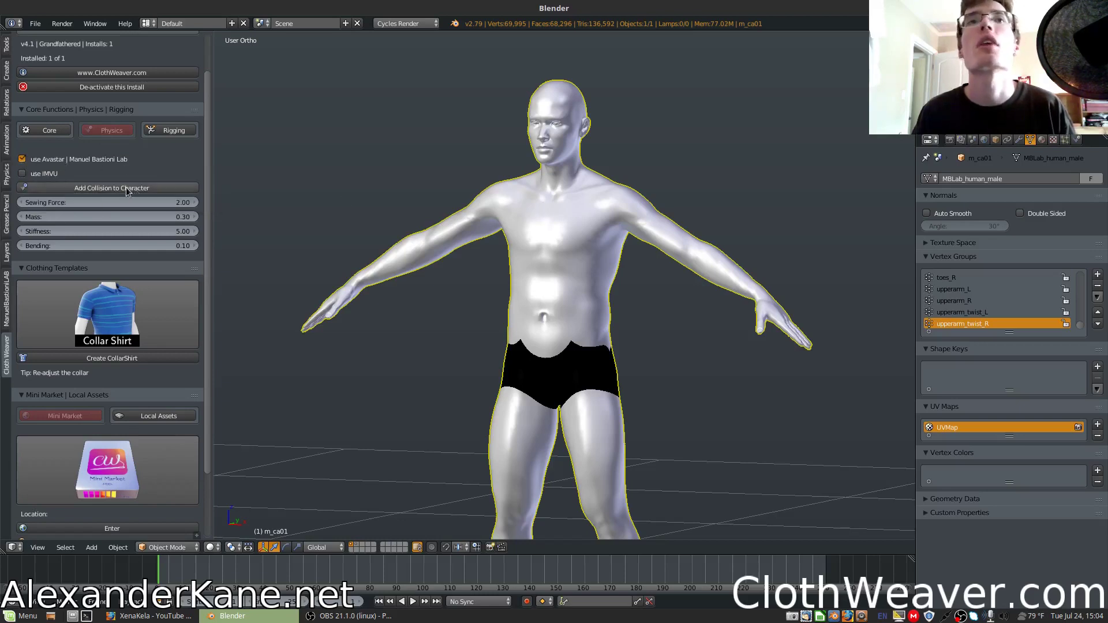
left_click(1018, 139)
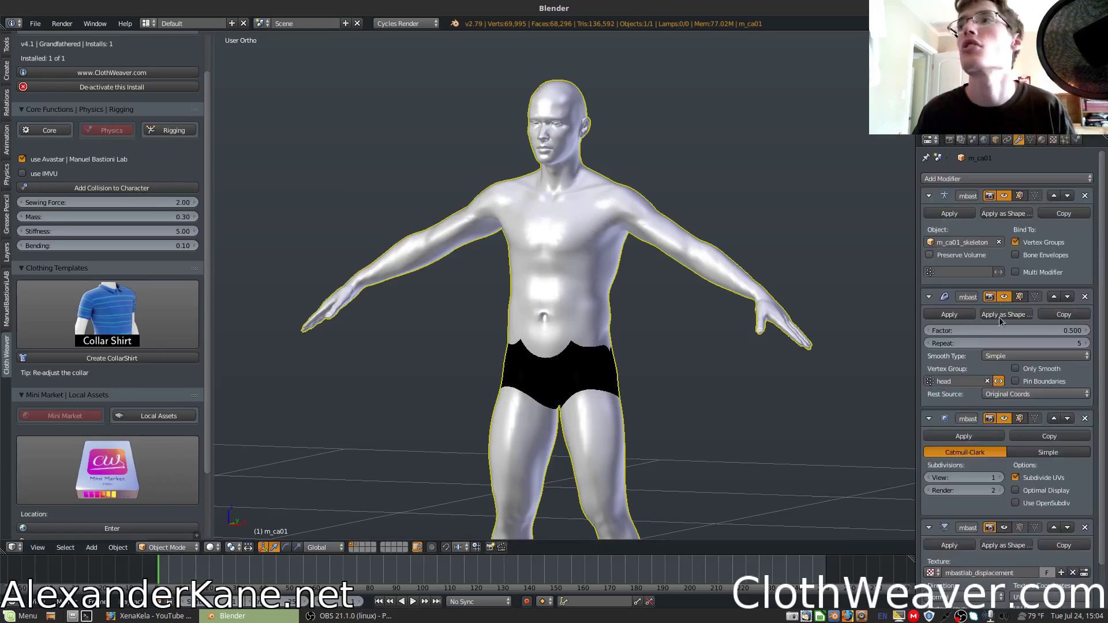
scroll(998, 378, "down", 2)
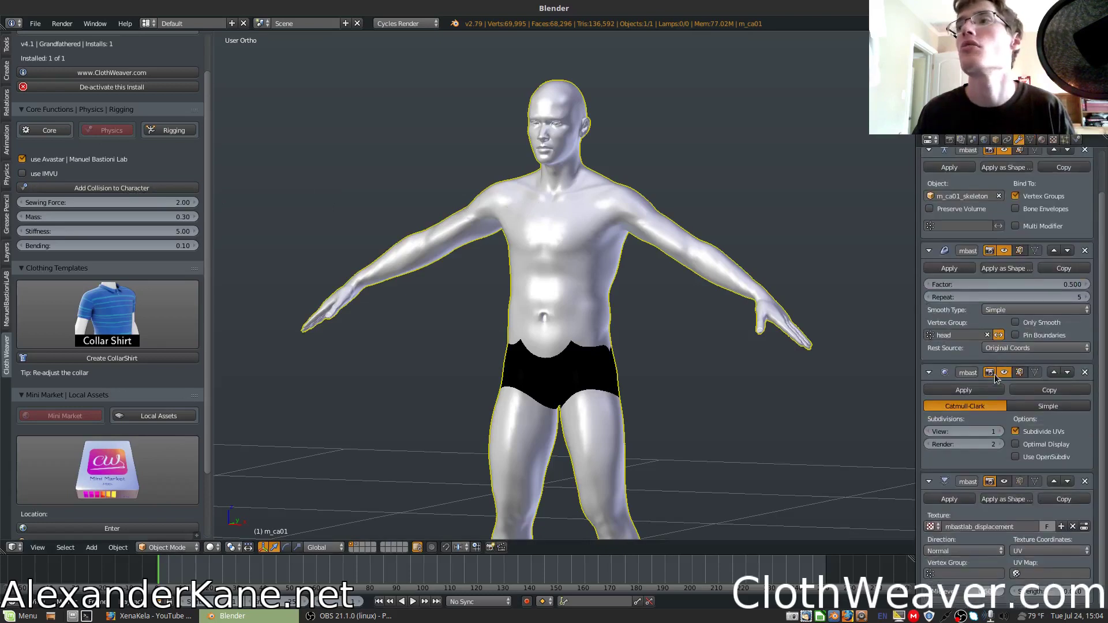
left_click(118, 190)
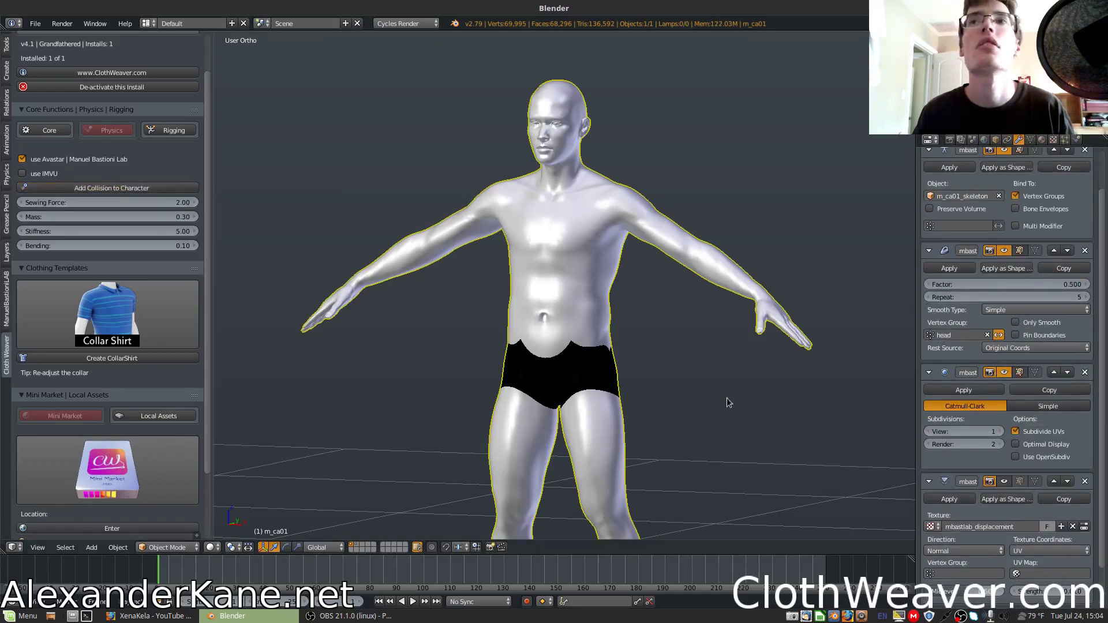
Step: Move the character's Collision modifier above the subdivision modifier and set the subdivision view level to 0
scroll(941, 502, "down", 2)
left_click(1055, 570)
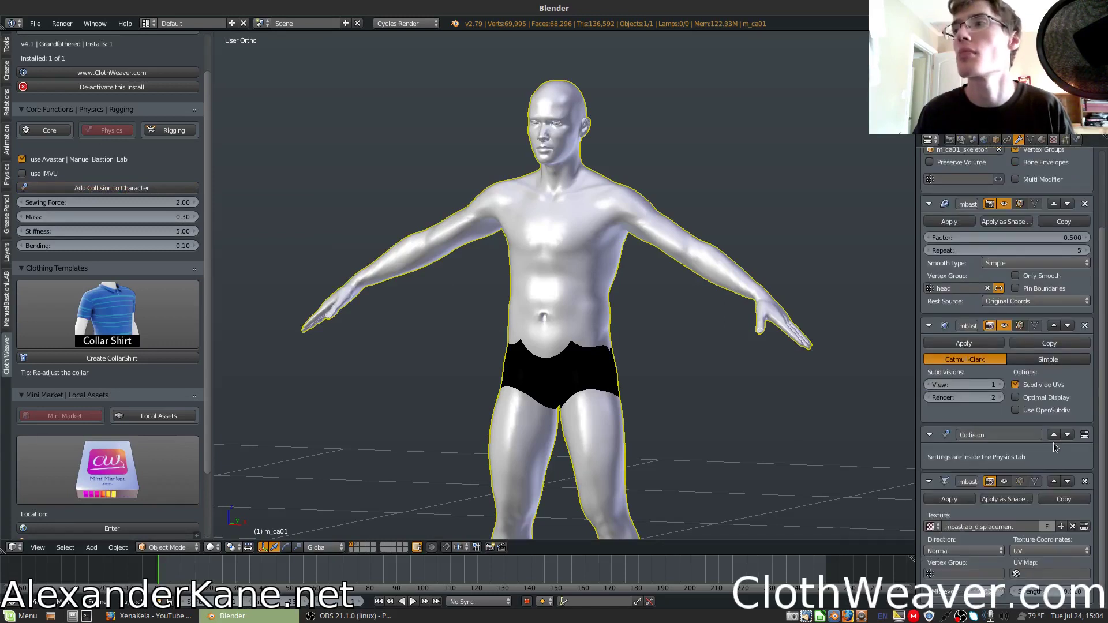
left_click(1054, 434)
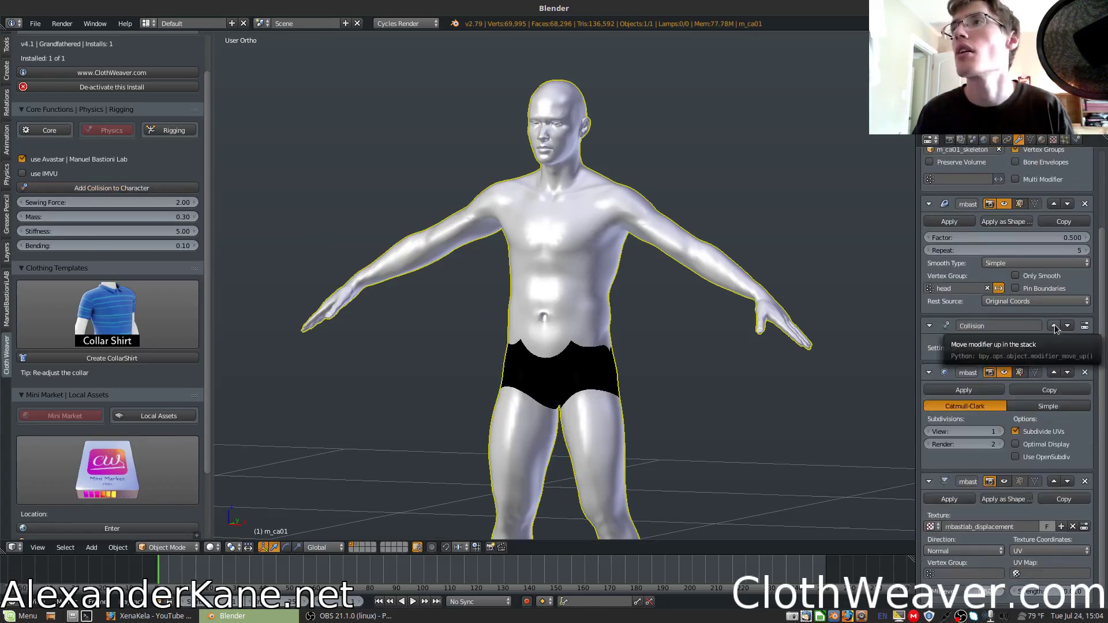
left_click(926, 431)
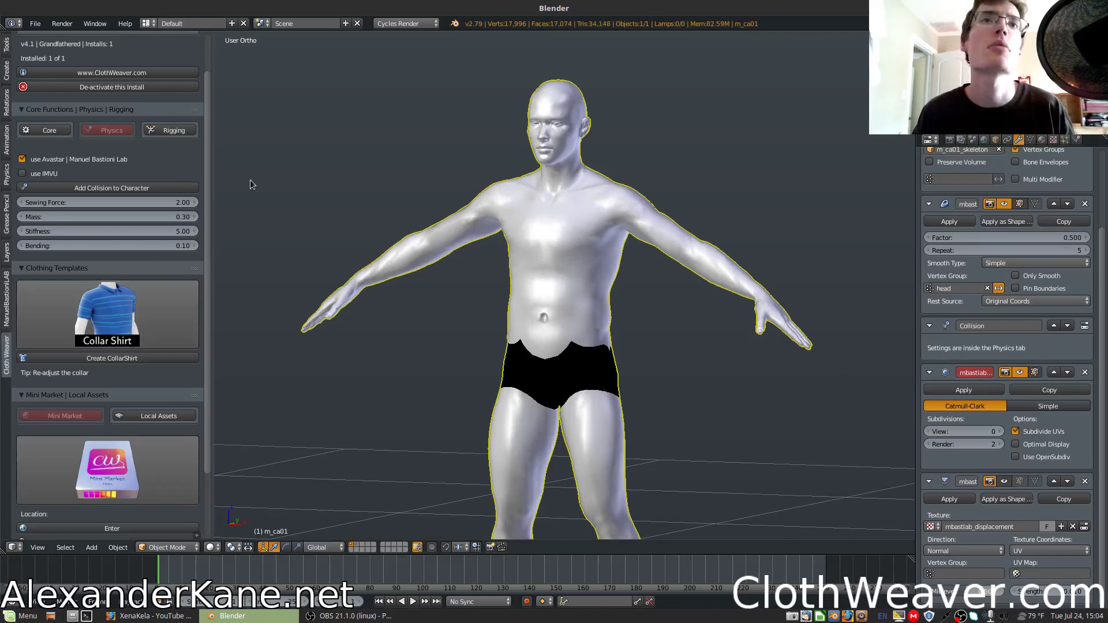
Step: Set the cloth sewing force to 0.5
left_click(138, 203)
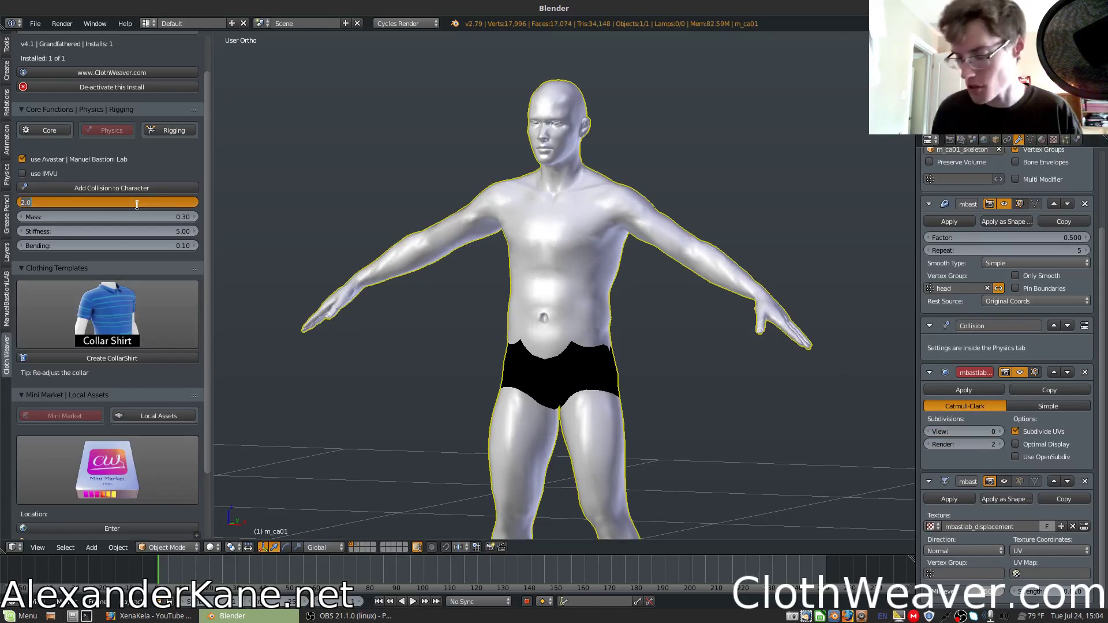
type("0.5")
key("Return")
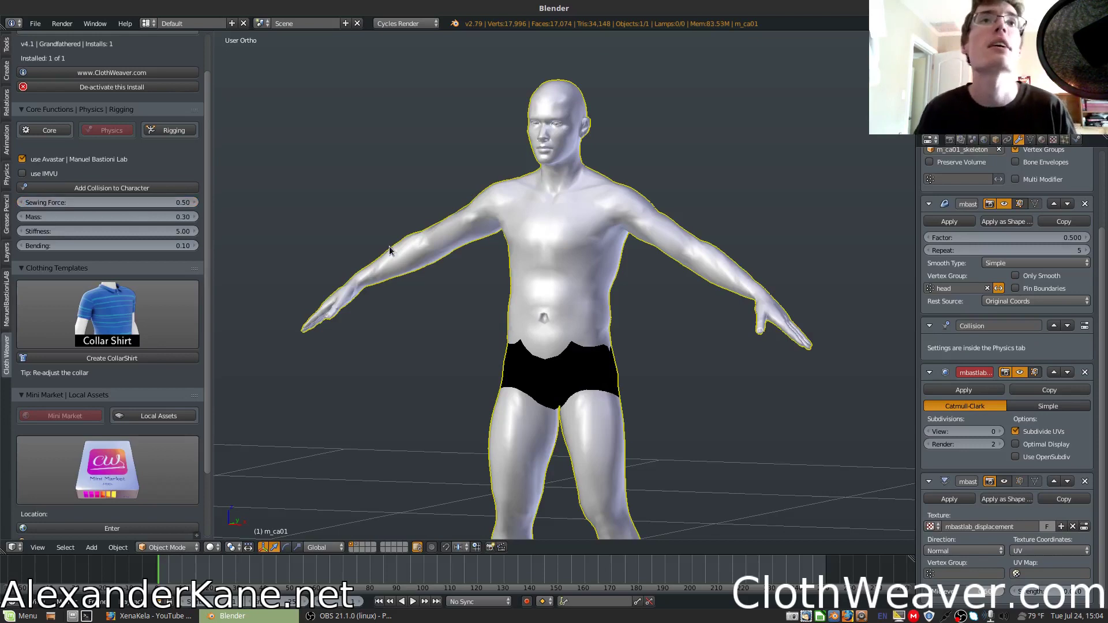
Step: Create the collar shirt, raise it to the character's torso and centre it front to back around the body
left_click(47, 132)
left_click(111, 402)
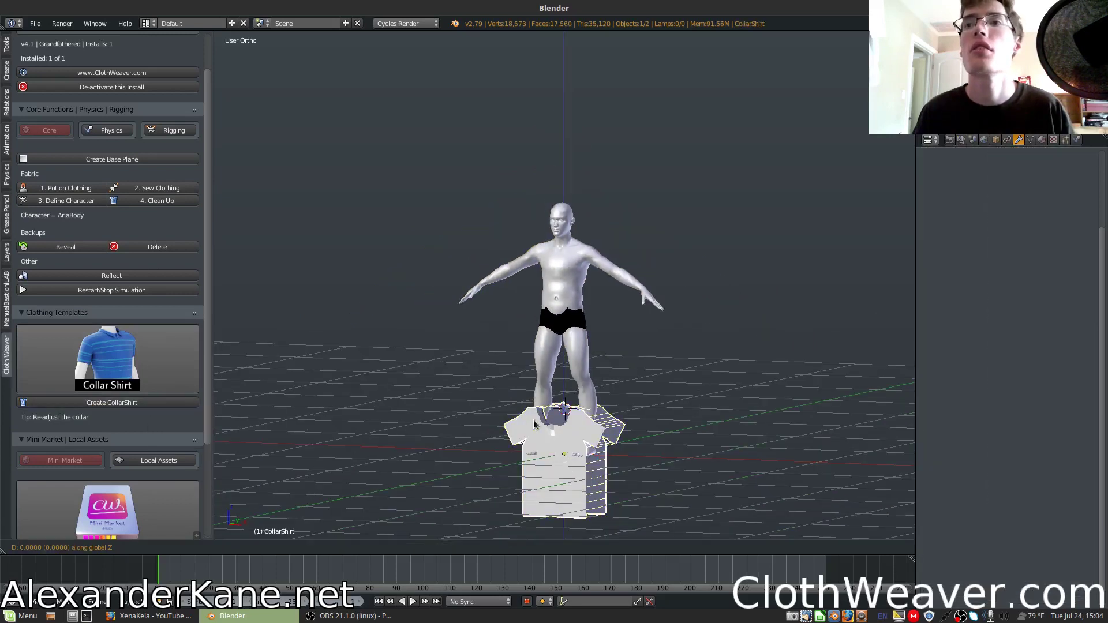
key("KP_3")
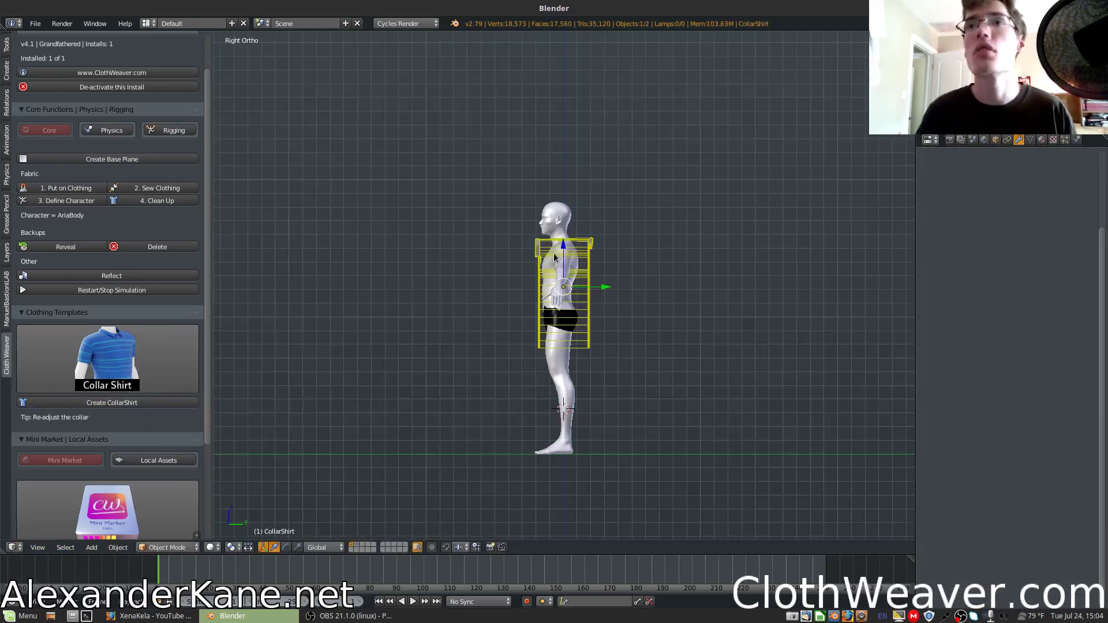
key("KP_Decimal")
key("g")
key("y")
left_click(547, 255)
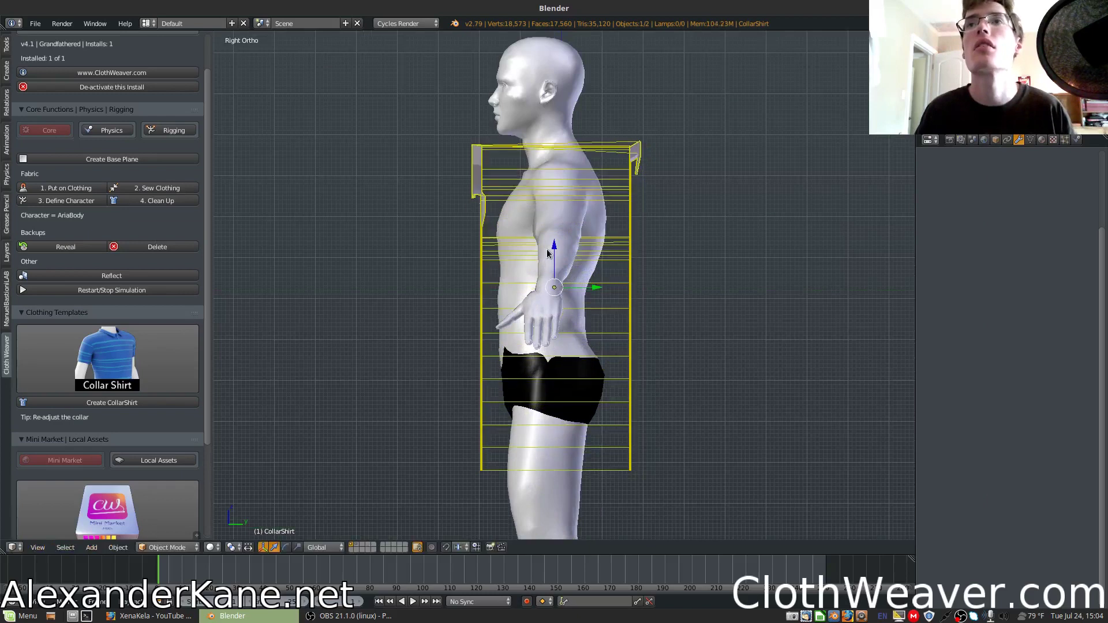
Step: Adjust the shirt's height along Z in the front wireframe view so the collar and sleeves line up with the shoulders
key("KP_1")
key("z")
key("g")
key("z")
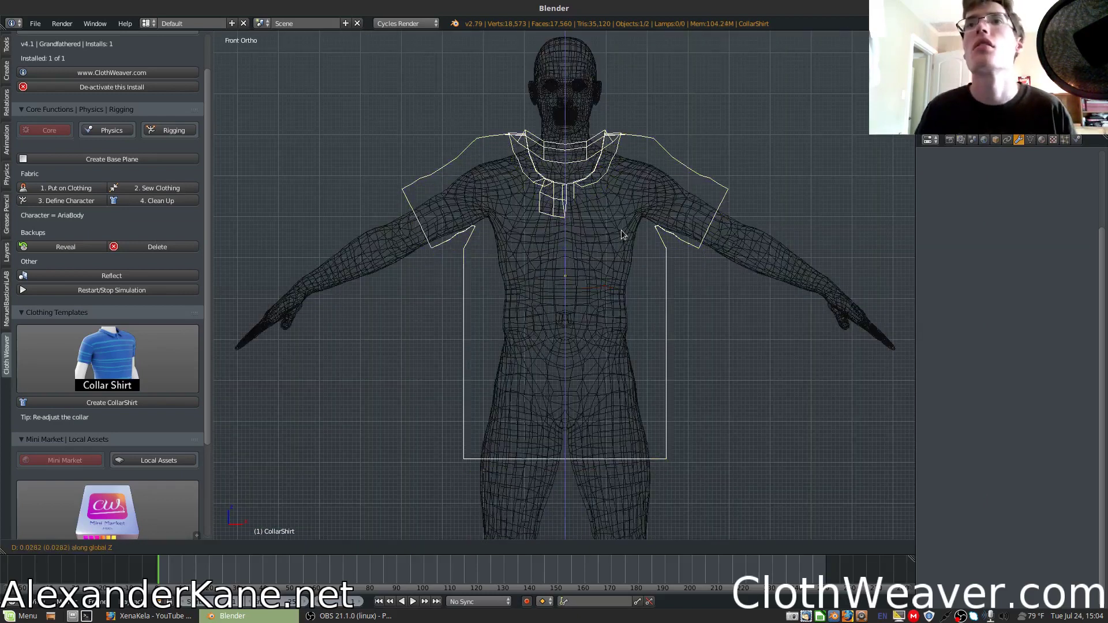
left_click(621, 235)
key("z")
middle_click_drag(621, 236, 699, 252)
key("KP_1")
key("z")
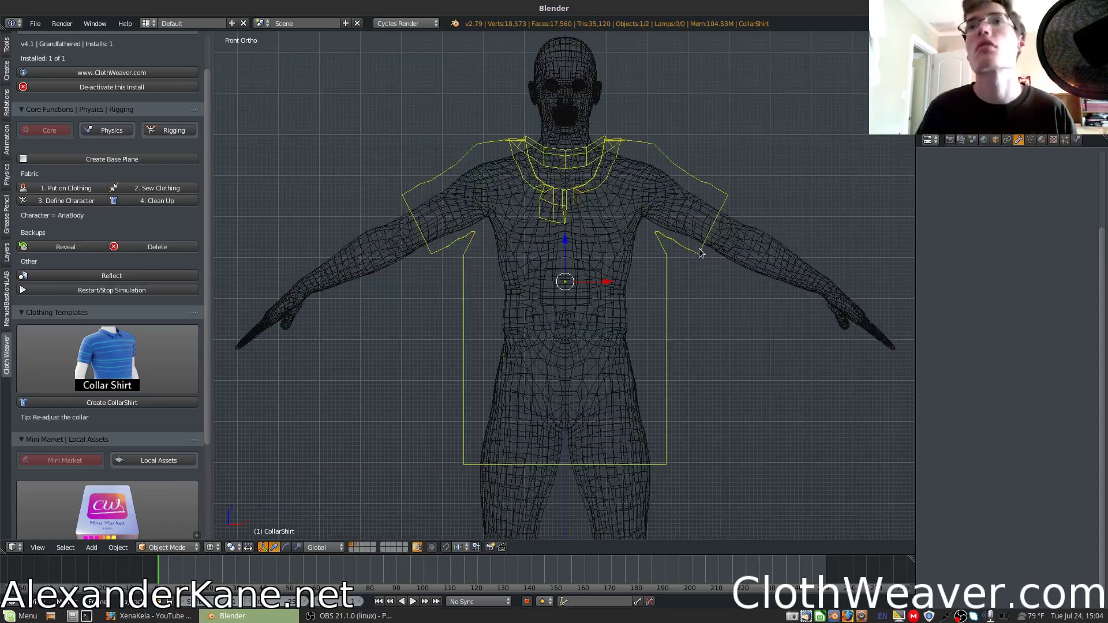
key("z")
mouse_move(743, 190)
middle_mouse_down()
mouse_move(689, 194)
mouse_move(704, 199)
middle_mouse_up()
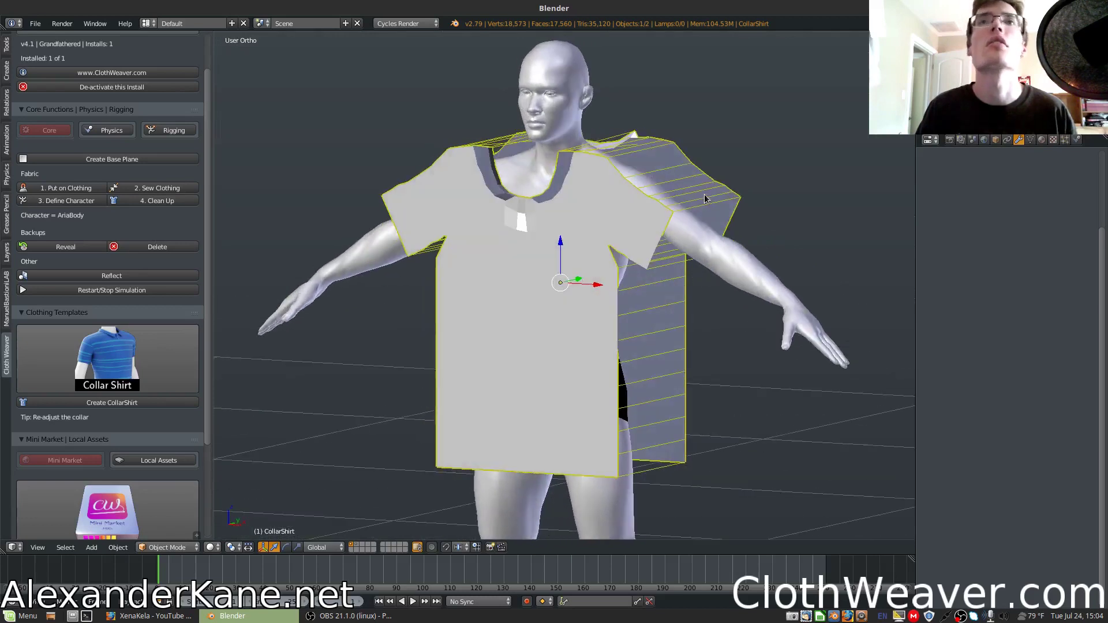
Step: Simulate putting the clothing on the character, stop it at about frame 55 and inspect the fit of the shirt
left_click(55, 187)
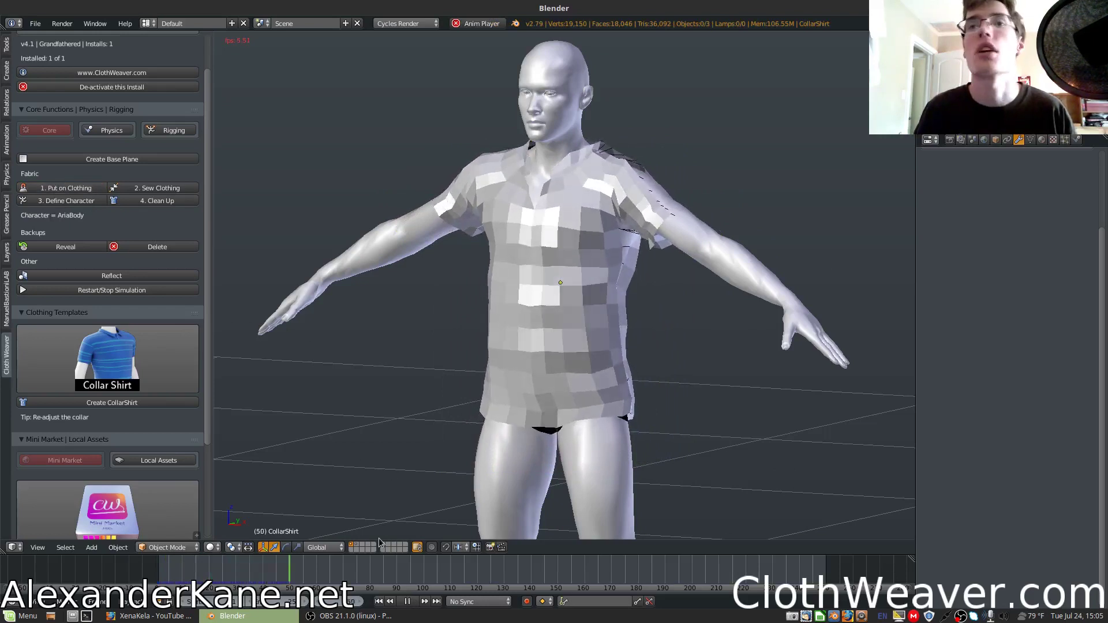
key("alt+a")
middle_click_drag(482, 398, 582, 248)
right_click(608, 326)
scroll(634, 172, "up", 3)
scroll(597, 263, "up", 2)
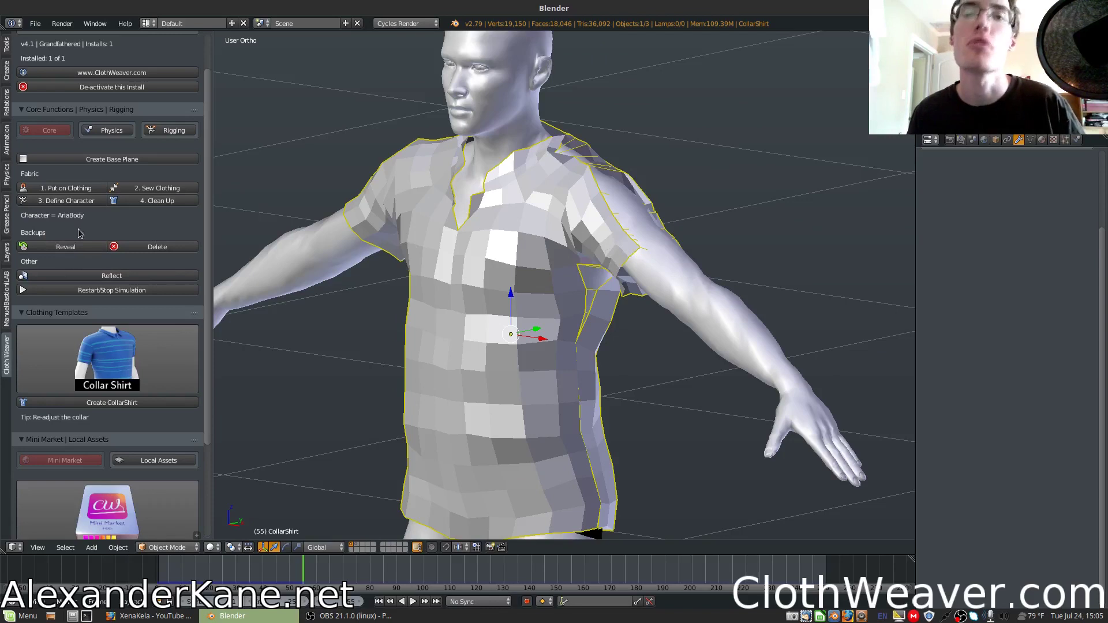
middle_click_drag(450, 283, 485, 283)
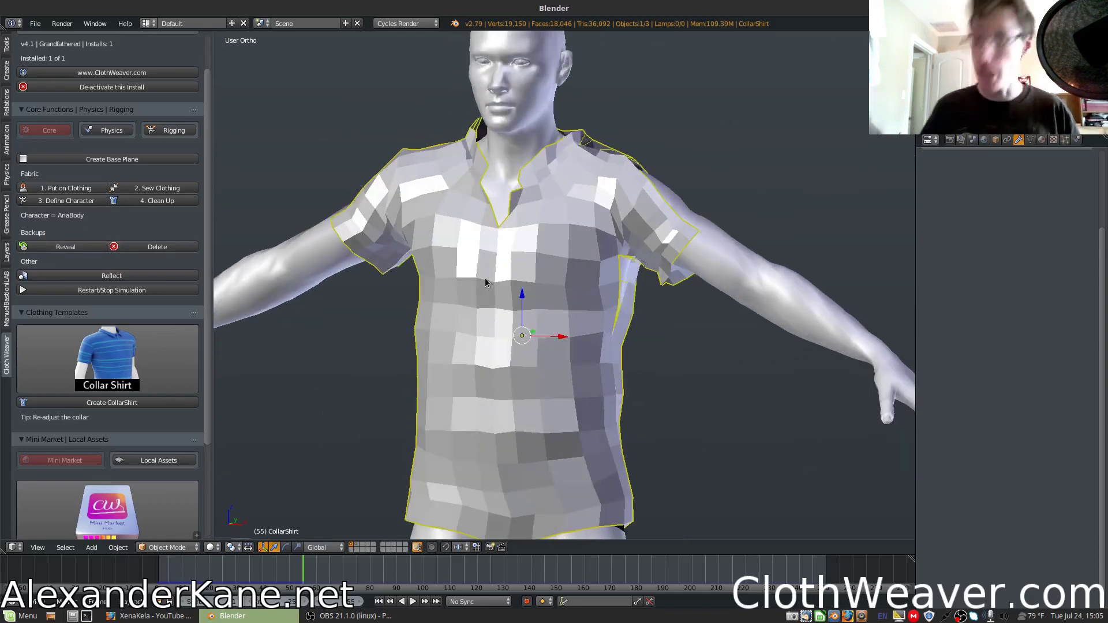
Step: Delete the simulated shirt and restore the unsewn collar shirt from its backup
key("Delete")
left_click(88, 247)
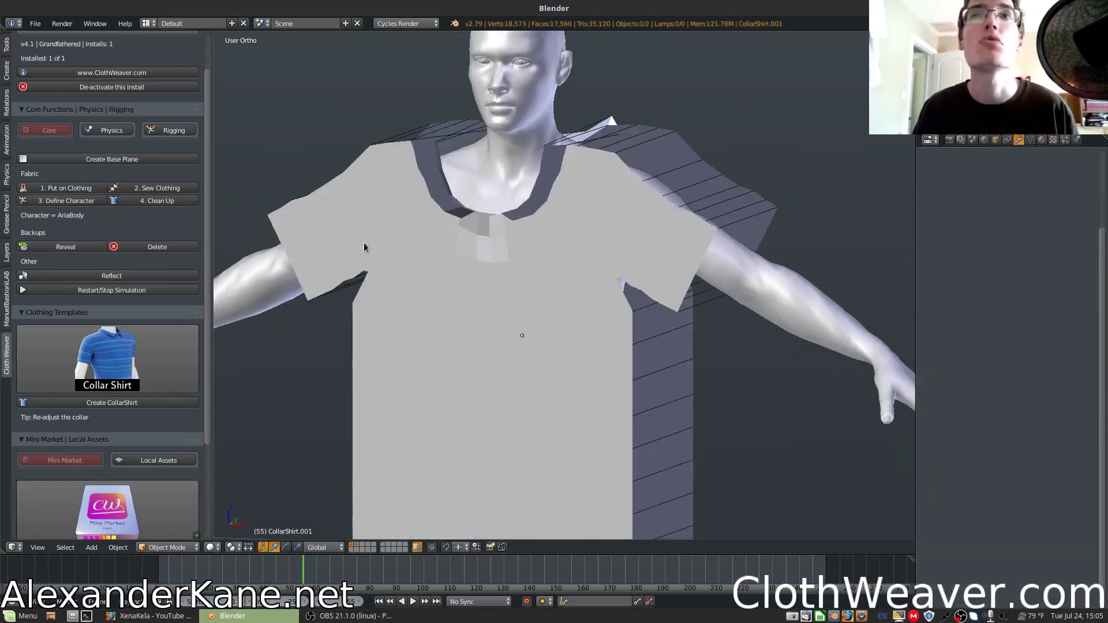
scroll(502, 283, "down", 2)
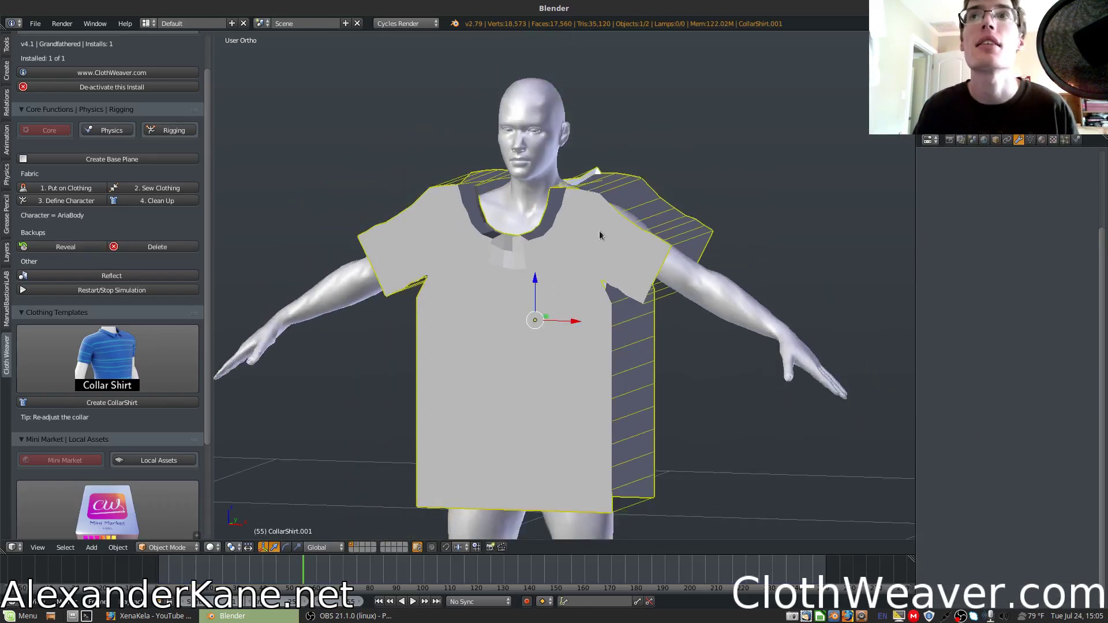
middle_click_drag(603, 236, 671, 240)
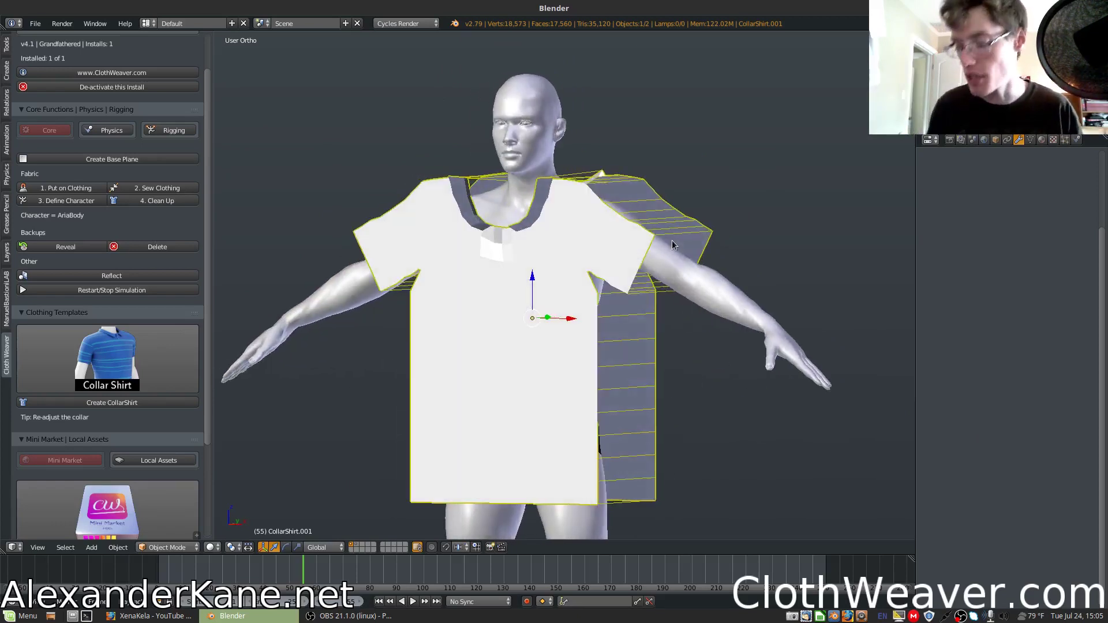
Step: In the shirt mesh, select the two outer vertices along the top of each shoulder, front and back, mirrored on both sides
key("KP_1")
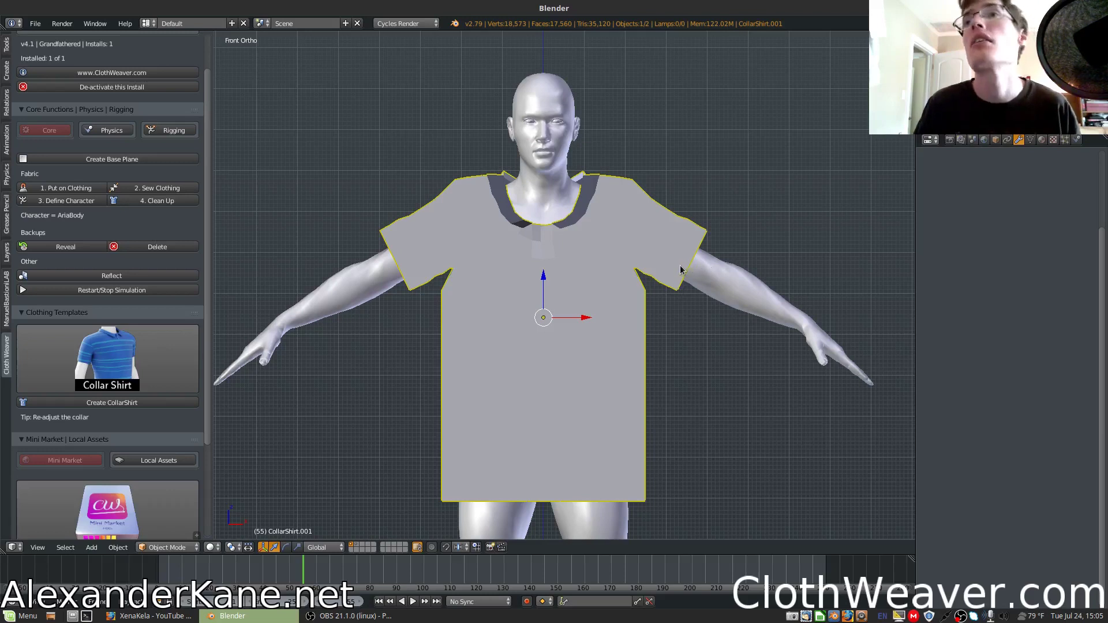
key("Tab")
middle_click_drag(680, 270, 620, 278)
key("KP_1")
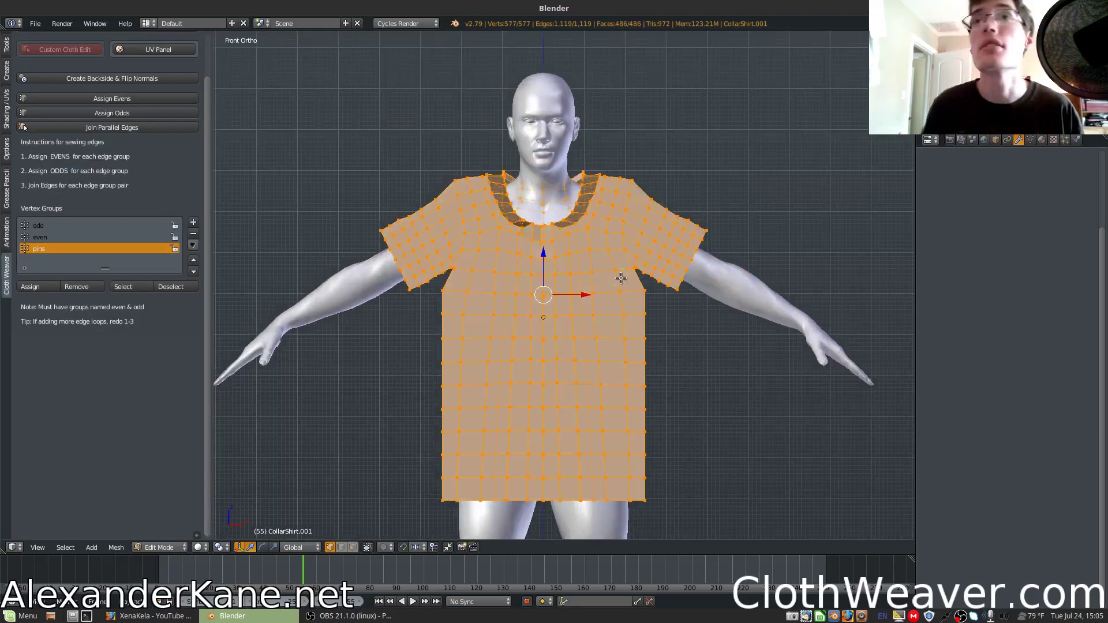
key("z")
right_click(645, 158)
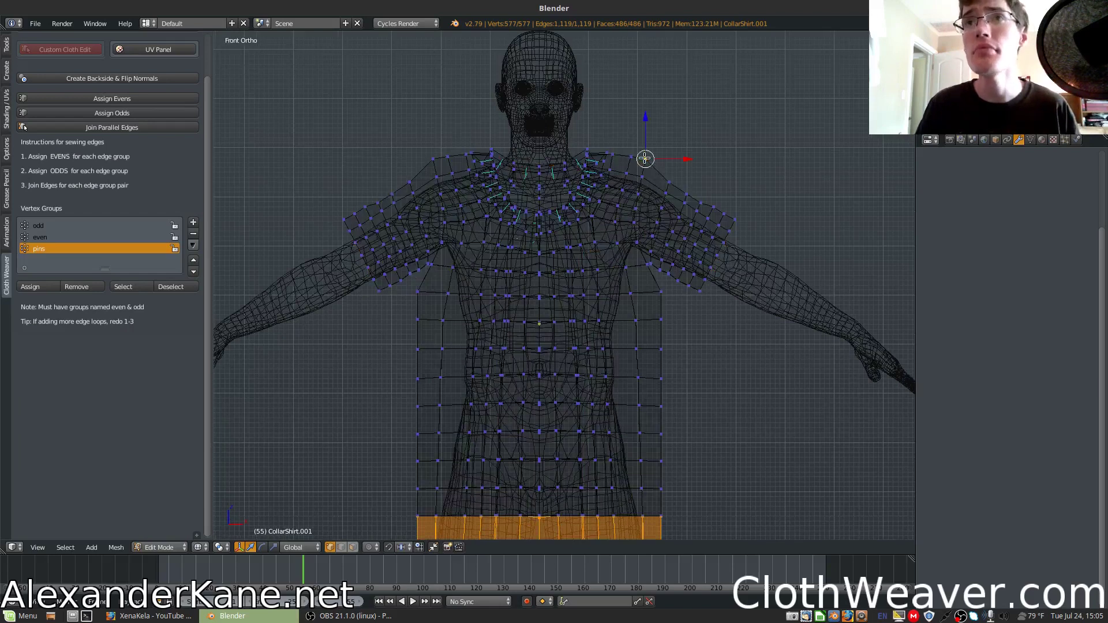
key("ctrl+shift+m")
right_click(645, 159, "alt")
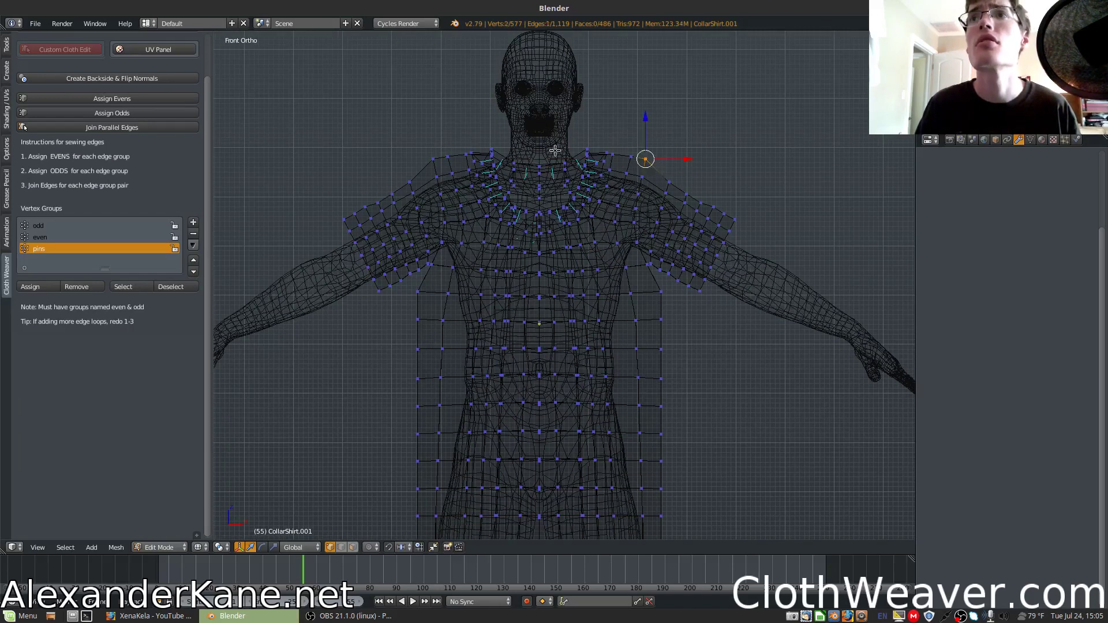
key("b")
left_click_drag(624, 148, 644, 166)
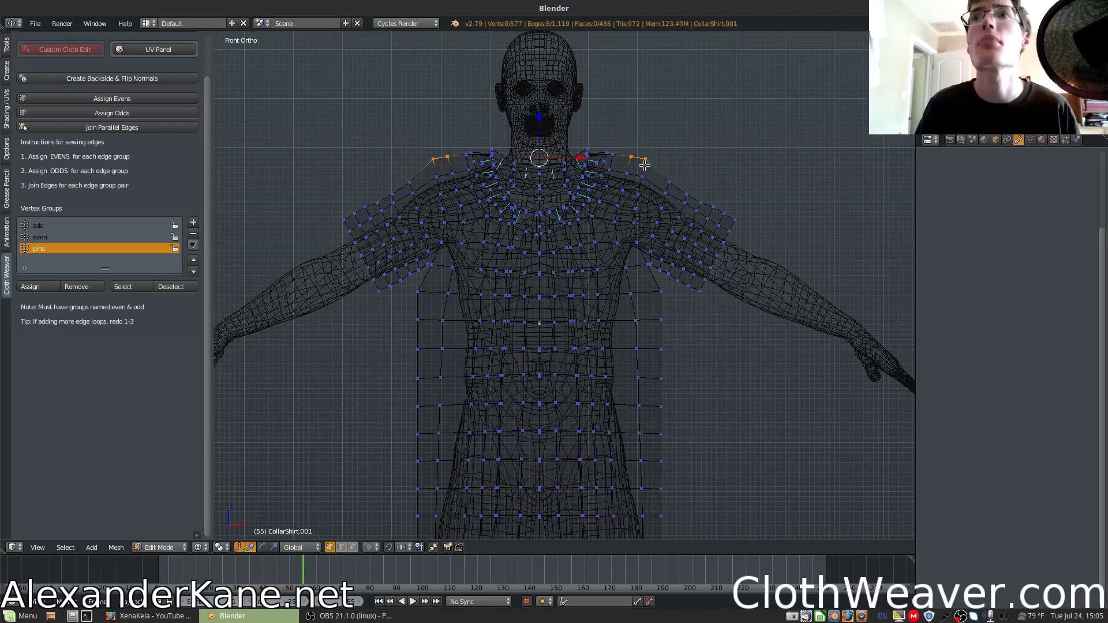
Step: Raise the selected shoulder vertices by about 0.006 along Z, using Connected proportional editing with a size of about 0.18
left_click(370, 547)
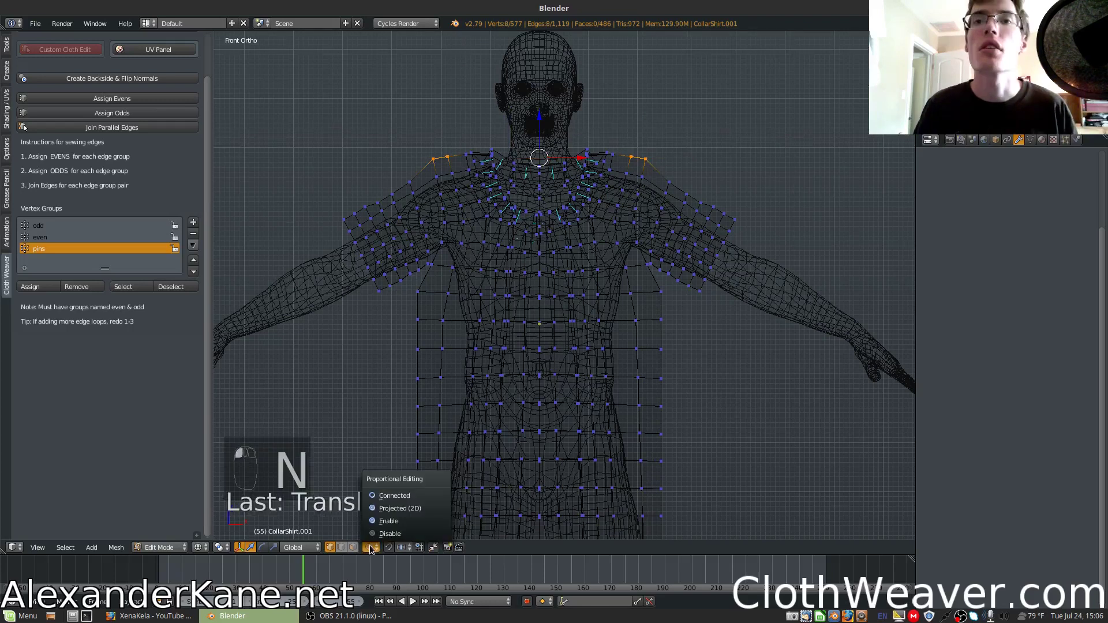
left_click(396, 496)
key("g")
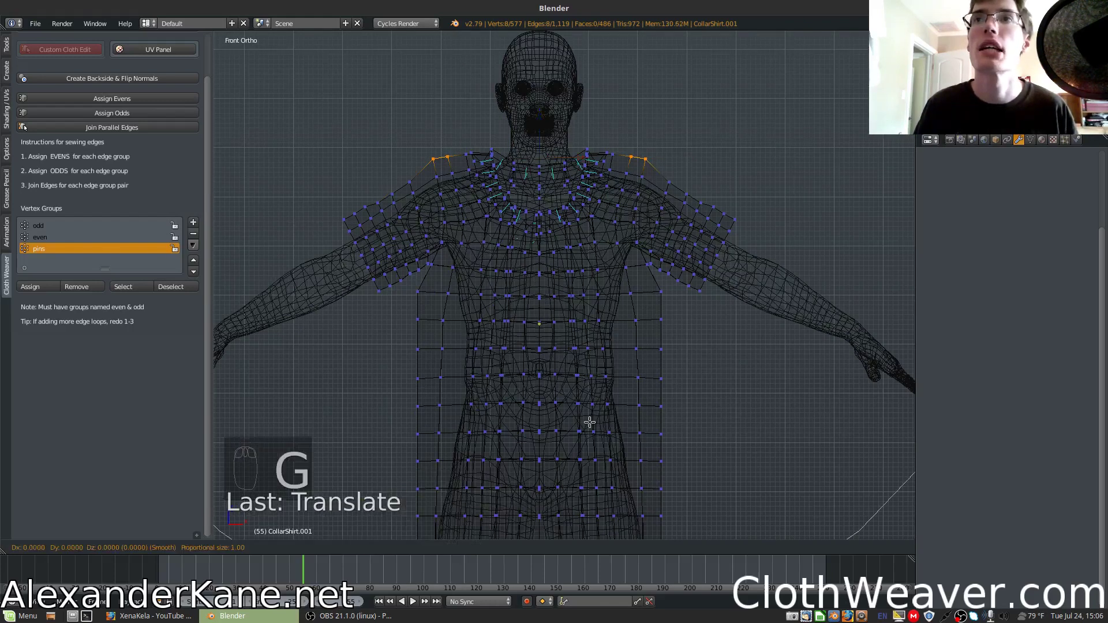
key("z")
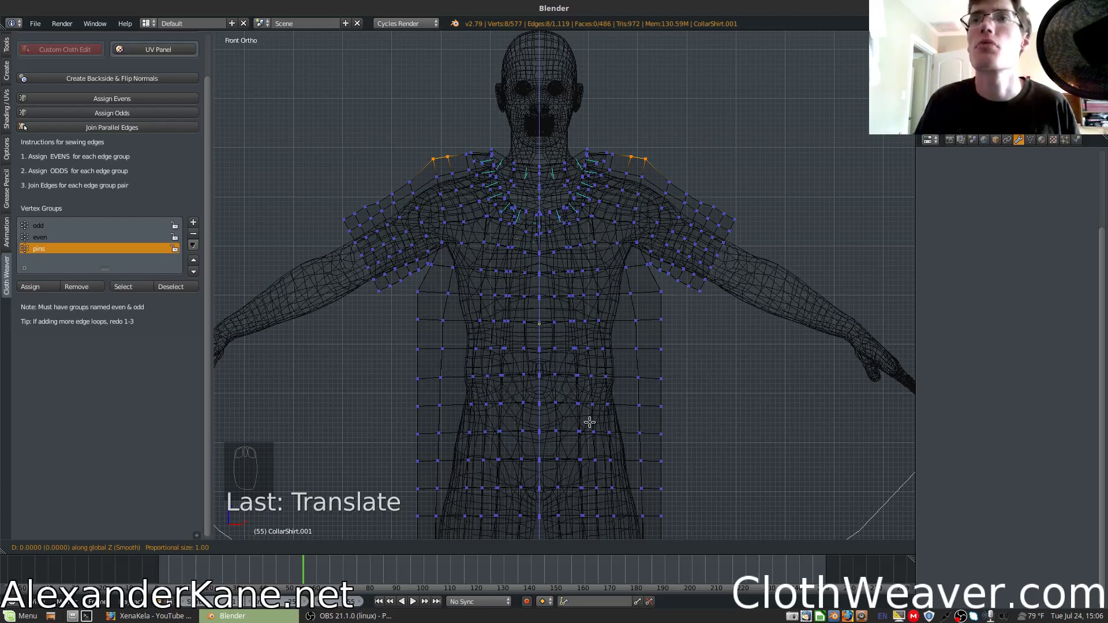
scroll(589, 423, "up", 7)
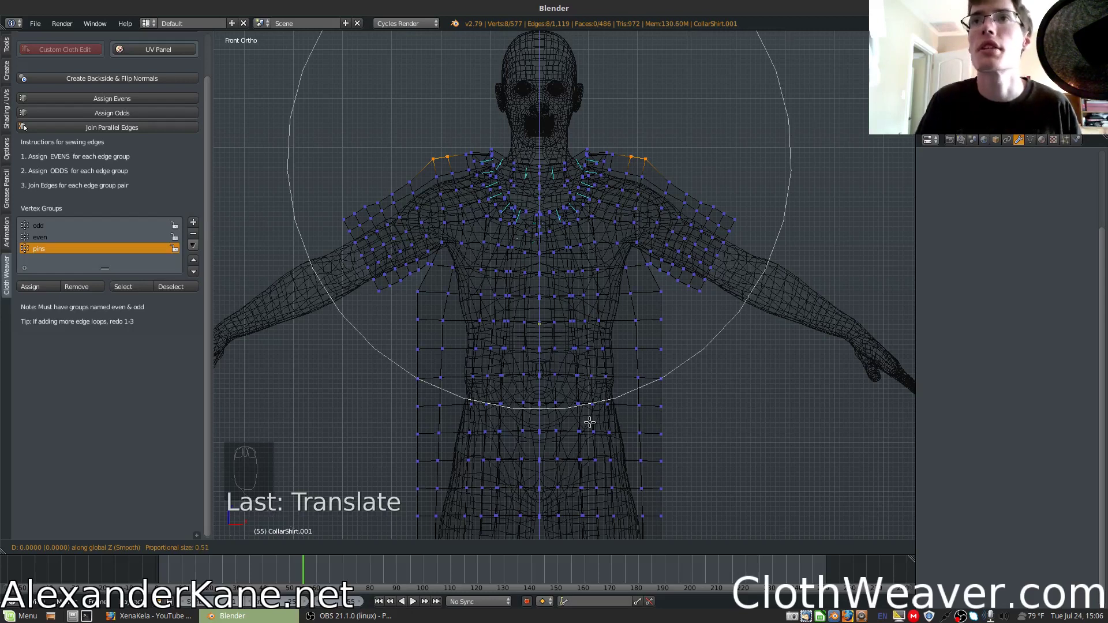
scroll(590, 422, "up", 4)
scroll(589, 422, "down", 2)
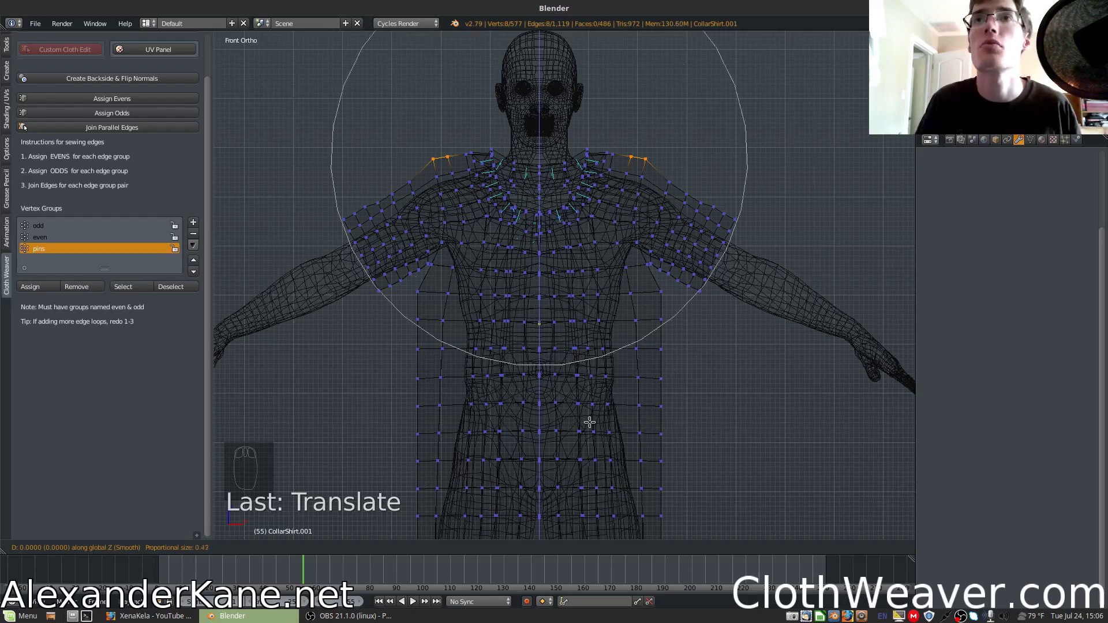
scroll(589, 422, "up", 2)
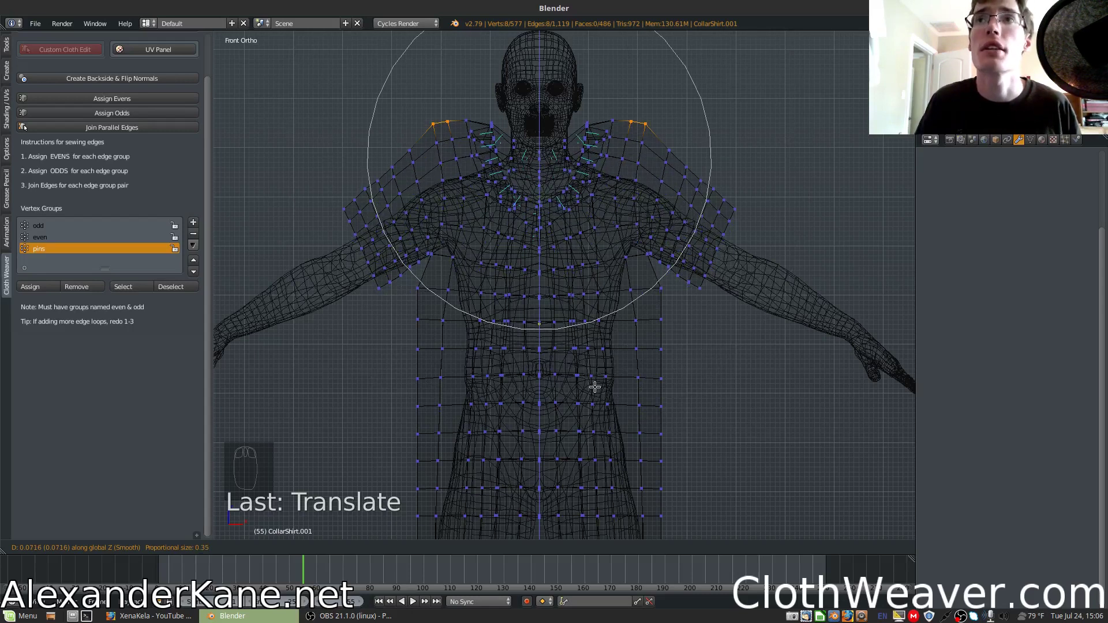
scroll(594, 386, "down", 4)
scroll(594, 387, "up", 16)
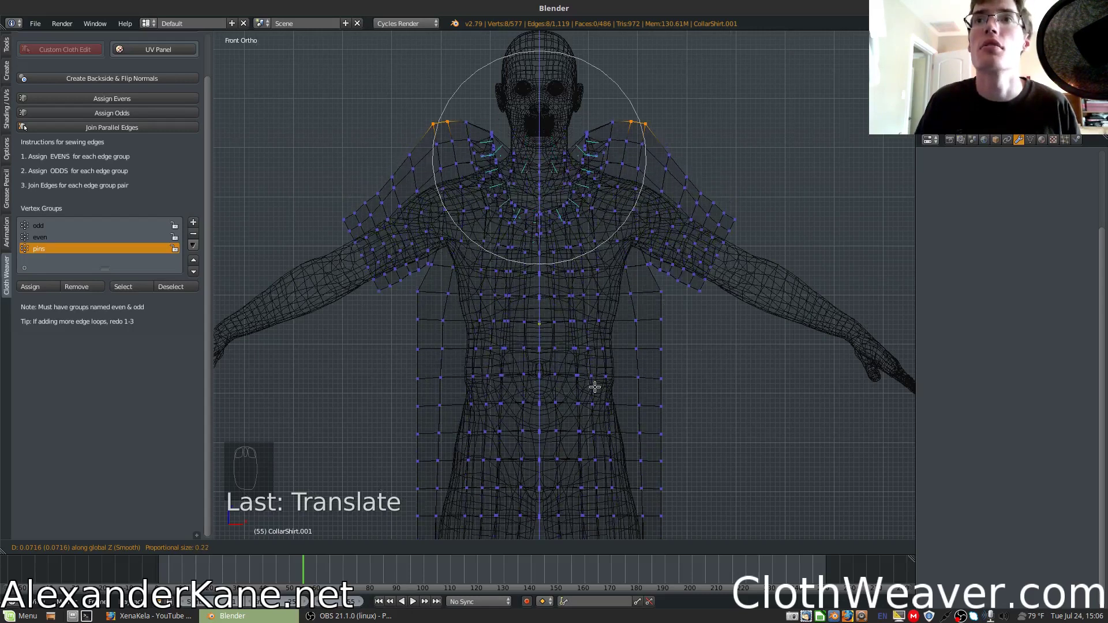
scroll(594, 386, "down", 20)
scroll(594, 387, "up", 12)
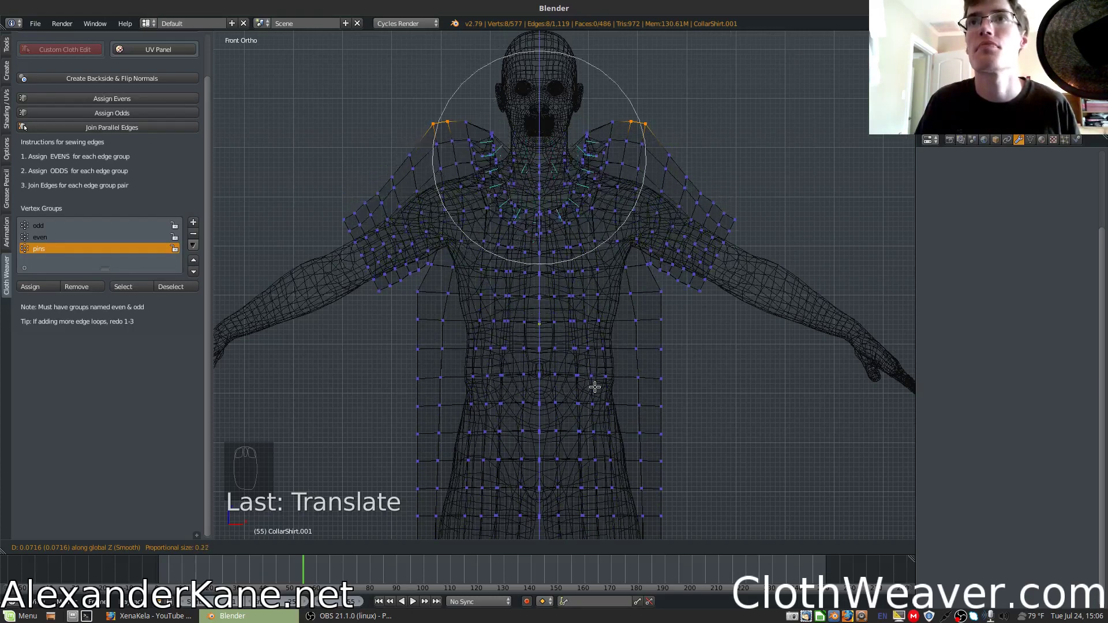
scroll(595, 386, "down", 4)
scroll(595, 415, "up", 7)
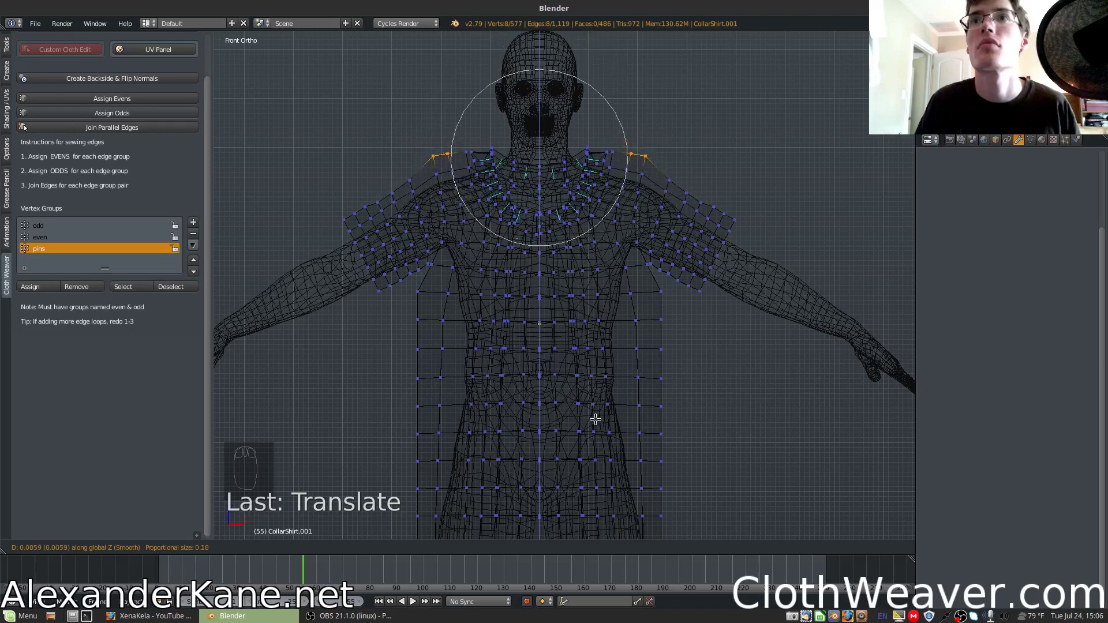
left_click(595, 418)
Step: Select the shirt's bottom hem vertices in wireframe and widen them along X with a proportional size of about 0.39
key("Tab")
middle_click_drag(595, 418, 588, 400)
key("z")
middle_click_drag(537, 366, 483, 324)
key("KP_1")
key("Tab")
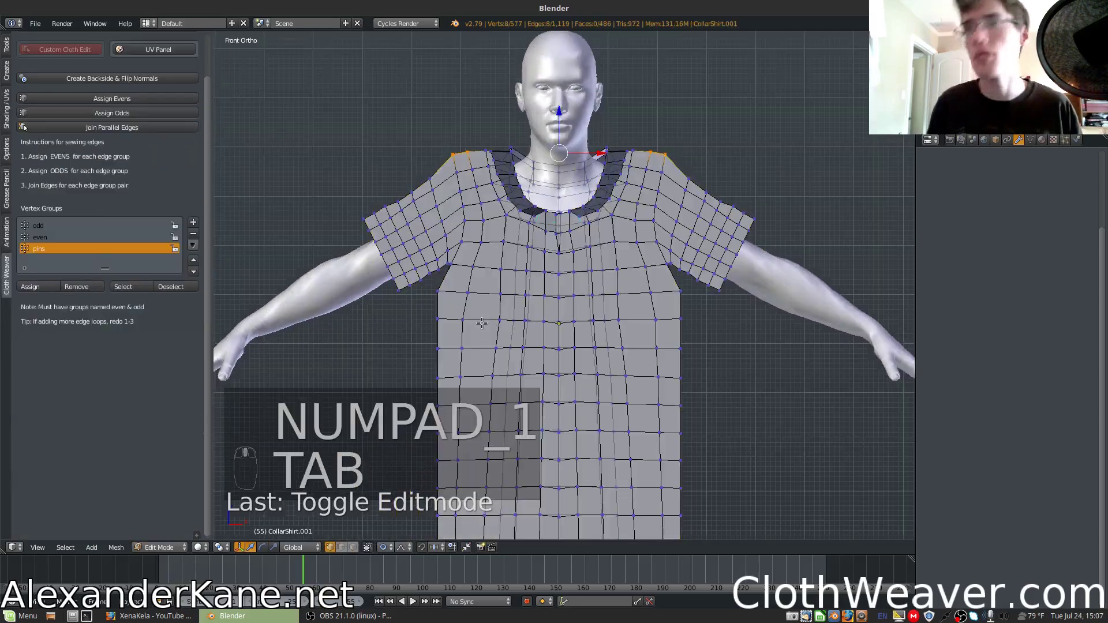
key("z")
key("s")
key("a")
key("b")
left_click_drag(444, 489, 676, 510)
key("s")
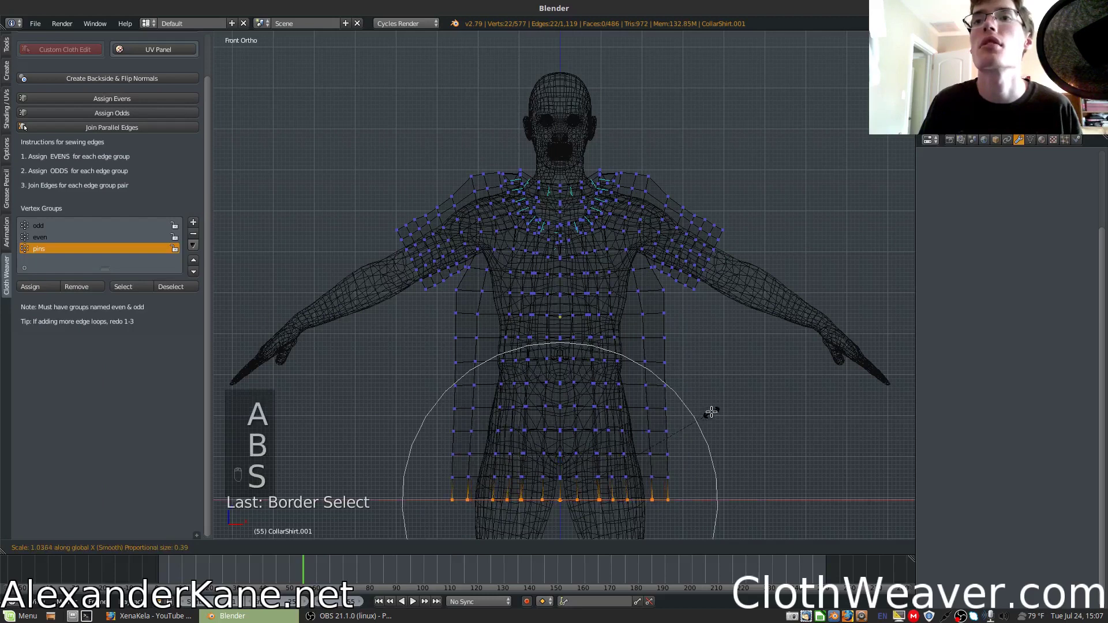
left_click(726, 407)
key("Tab")
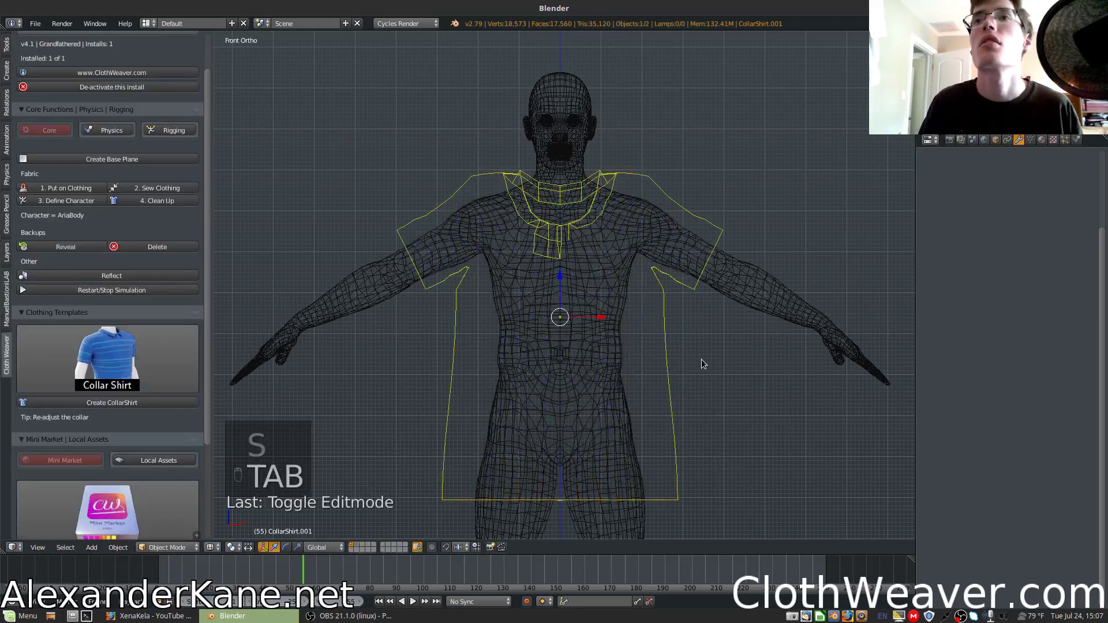
Step: Select the armpit vertices on both sides of the shirt and lower them about 0.014 along Z with proportional size 0.26
key("Tab")
key("a")
key("a")
key("a")
key("b")
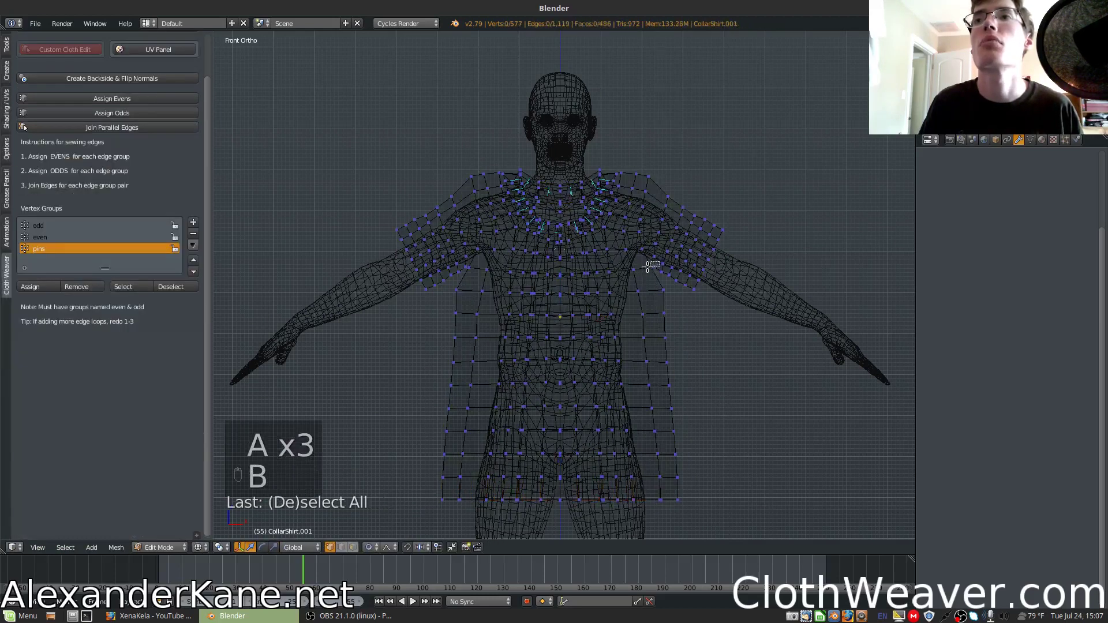
left_click_drag(645, 258, 659, 272)
key("b")
left_click_drag(474, 264, 464, 271)
key("g")
key("z")
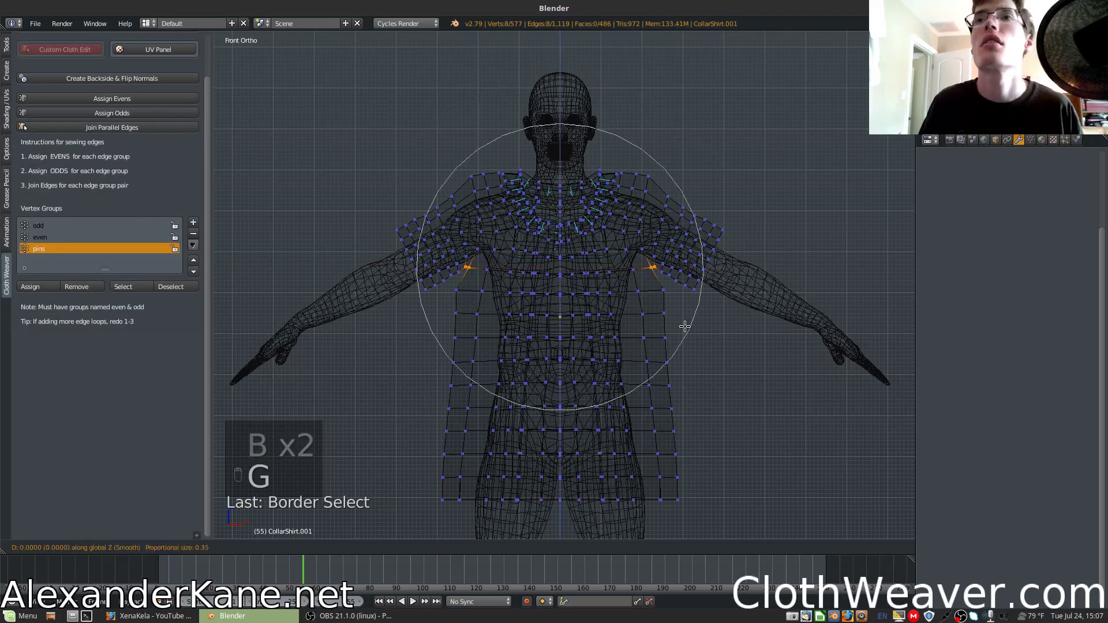
scroll(683, 329, "up", 3)
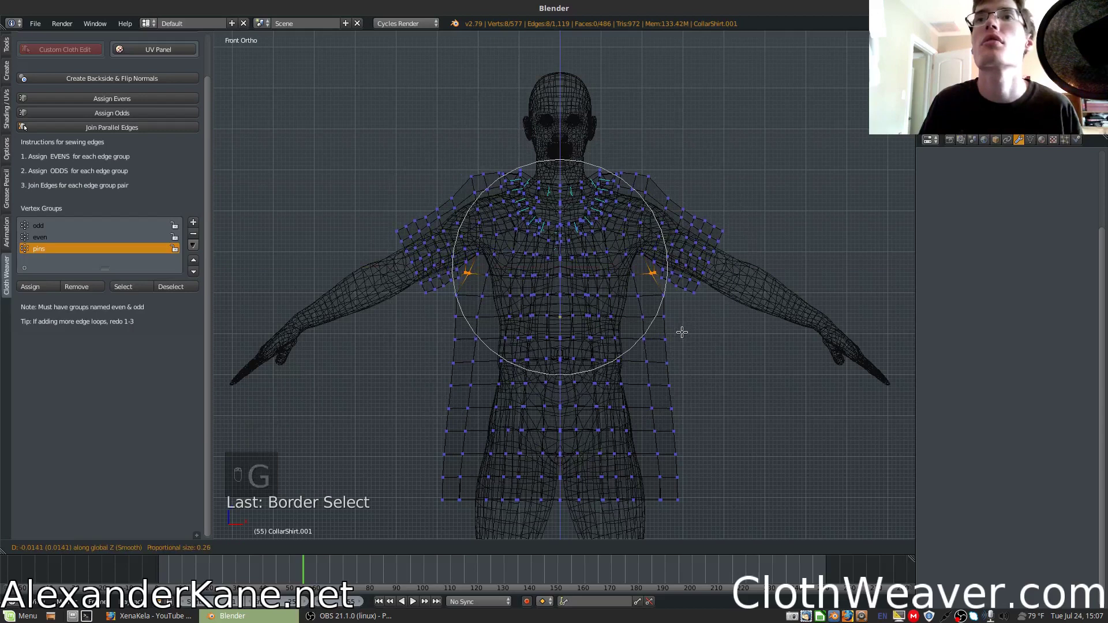
left_click(682, 333)
Step: Simulate putting the shirt on the character in solid shading, stop at about frame 50 and inspect the collar and shoulders
key("Tab")
mouse_move(692, 330)
middle_mouse_down()
mouse_move(630, 297)
mouse_move(527, 283)
middle_mouse_up()
key("z")
left_click(57, 189)
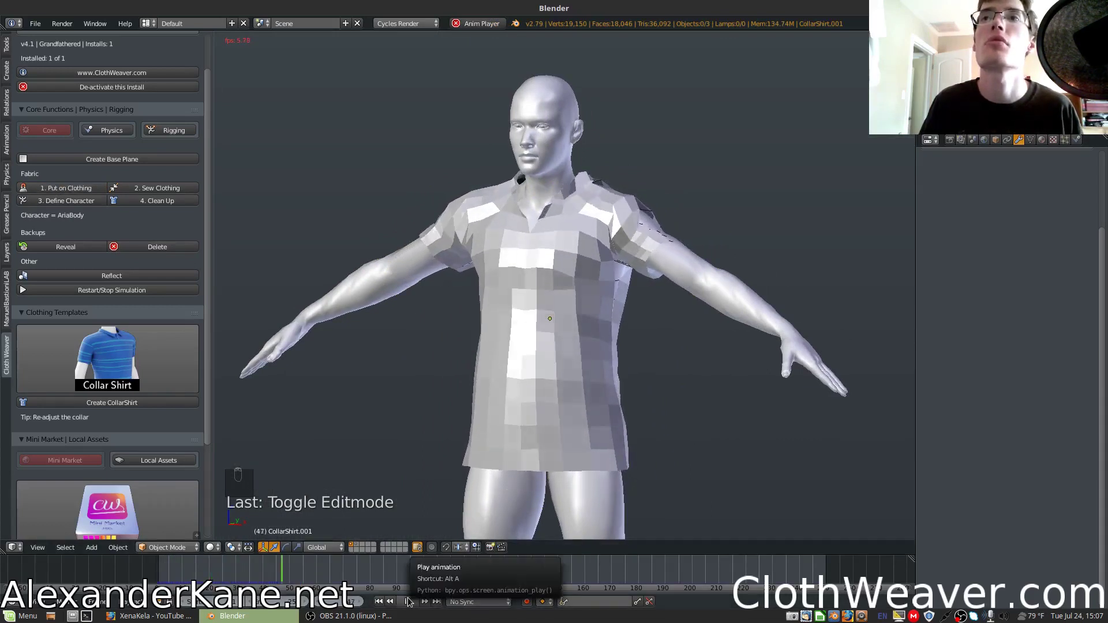
left_click(408, 602)
scroll(564, 347, "up", 2)
scroll(642, 231, "down", 2)
middle_click_drag(642, 231, 687, 340)
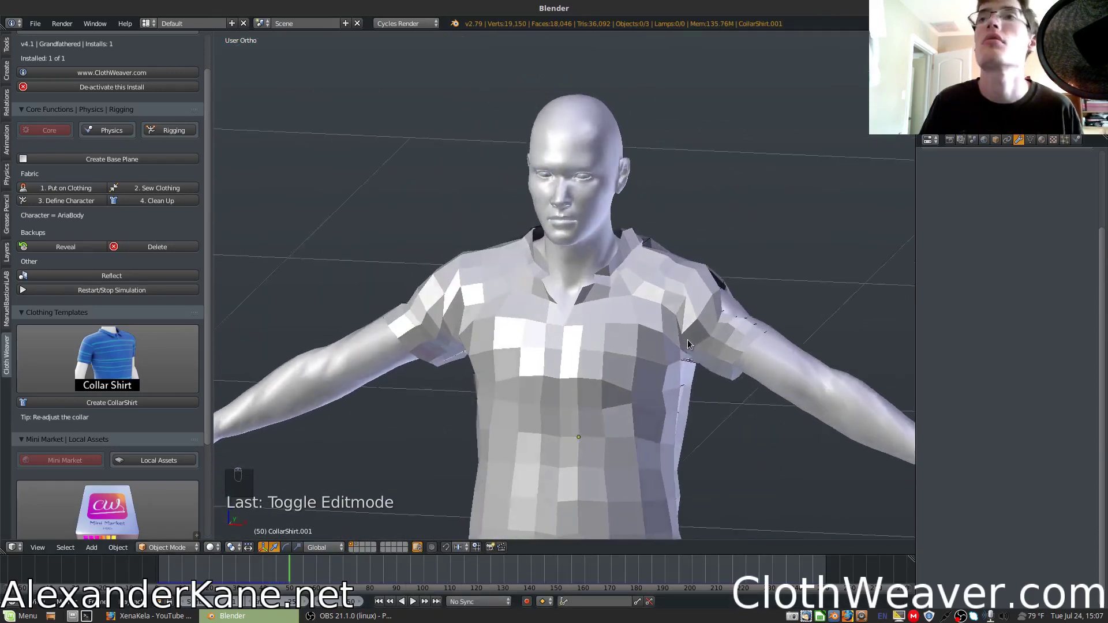
Step: Sew the simulated shirt, stop the playback and return the timeline to frame 1
right_click(630, 298)
middle_click_drag(631, 298, 673, 325)
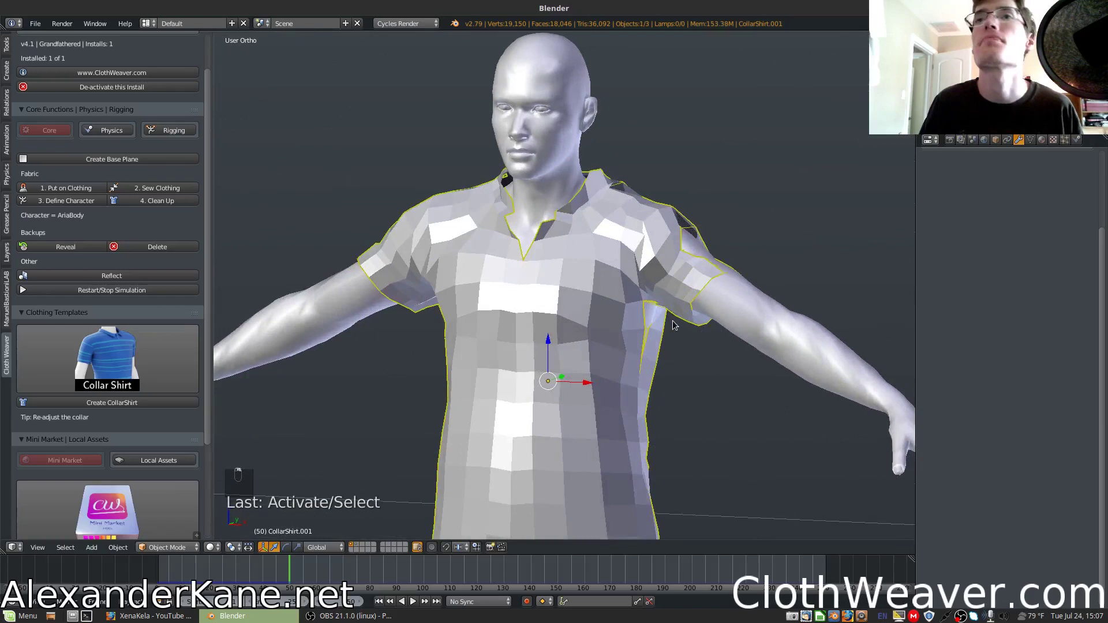
left_click(155, 188)
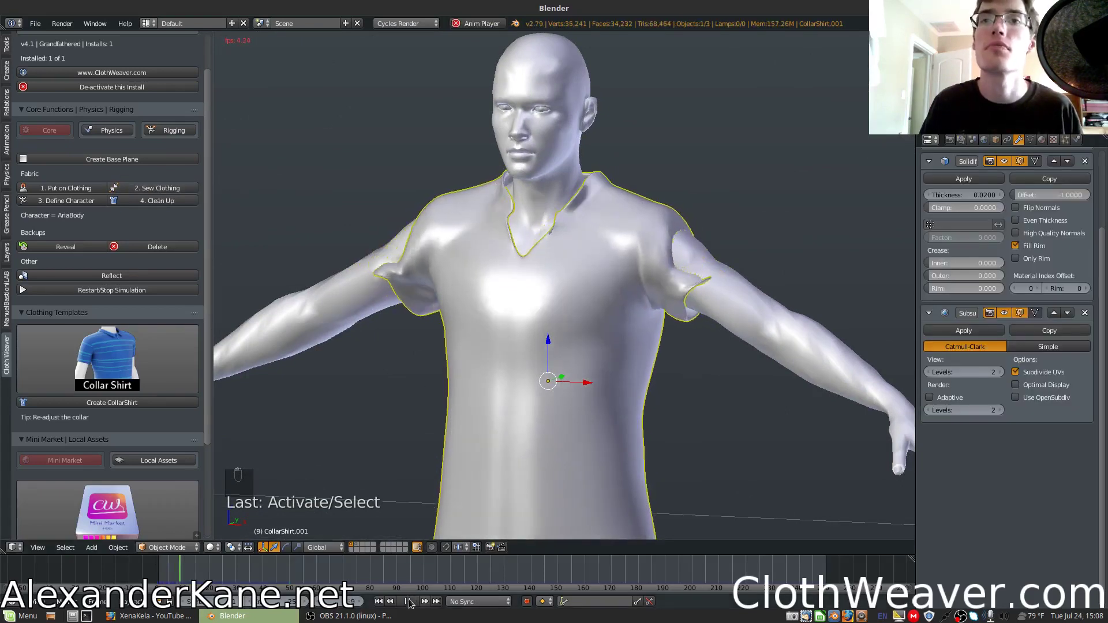
left_click(408, 603)
left_click(379, 601)
Step: Inspect the sewn shirt and define the body mesh m_ca01 as the Cloth Weaver character
mouse_move(528, 385)
middle_mouse_down()
mouse_move(790, 391)
mouse_move(640, 371)
mouse_move(548, 369)
mouse_move(529, 381)
mouse_move(539, 380)
middle_mouse_up()
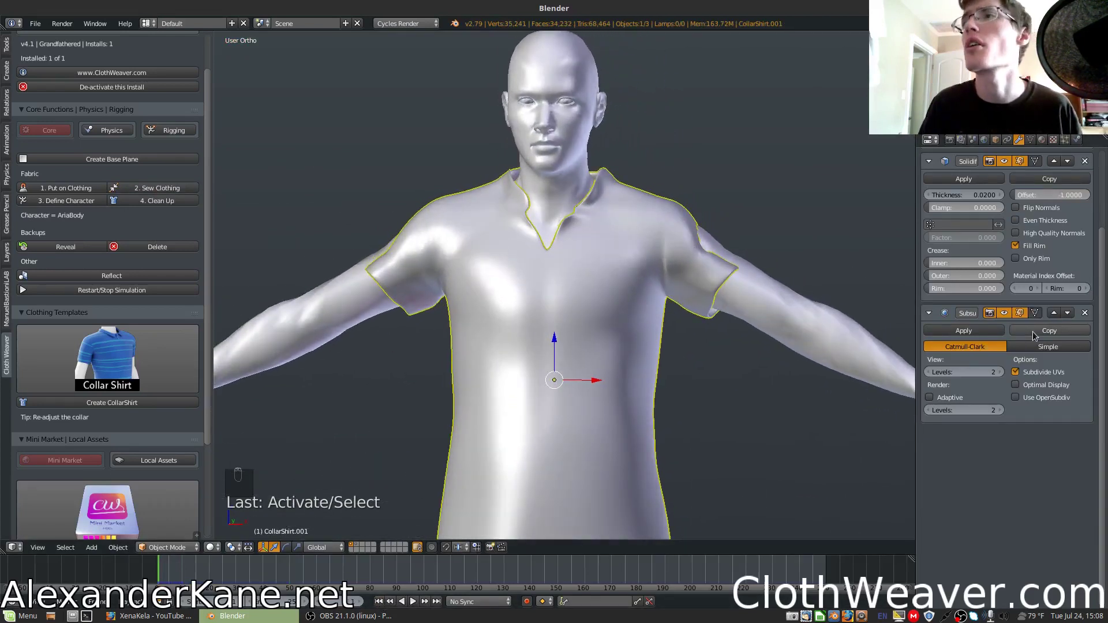
scroll(1033, 336, "up", 4)
middle_click_drag(617, 324, 605, 281, "shift")
right_click(359, 245)
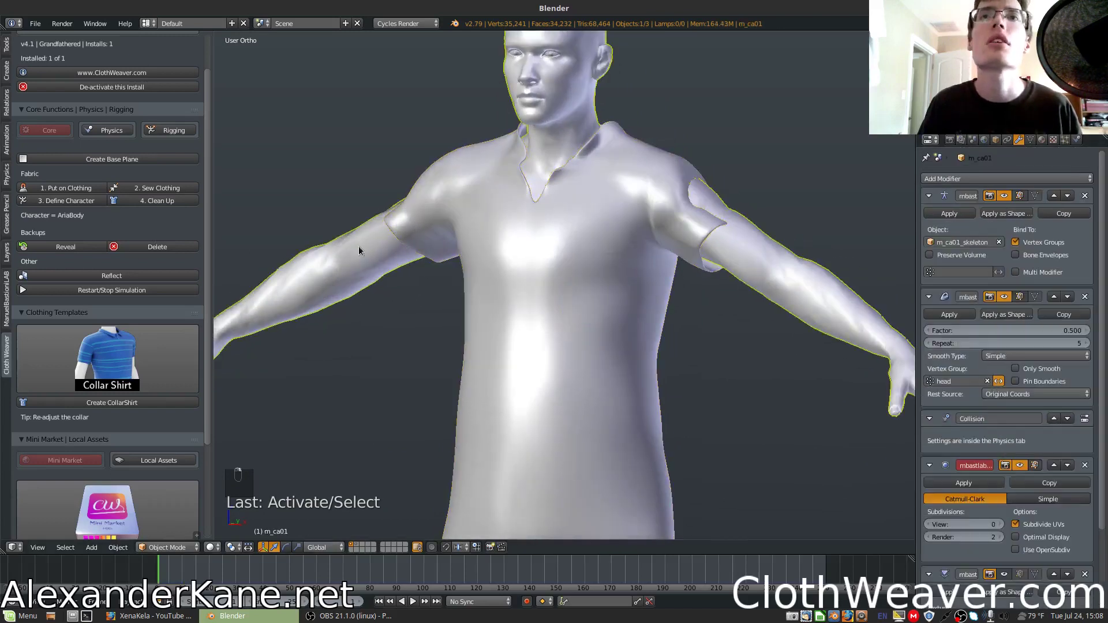
left_click(67, 201)
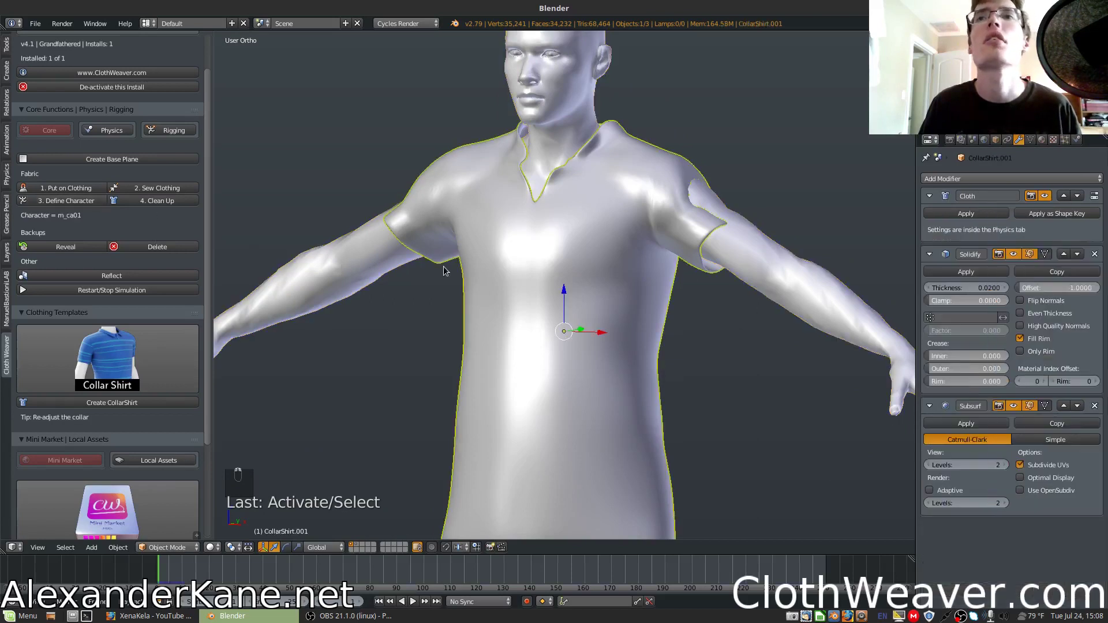
Step: Run Clean Up on the shirt, stop the playback and reduce the Shrinkwrap offset to 0.01
left_click(157, 204)
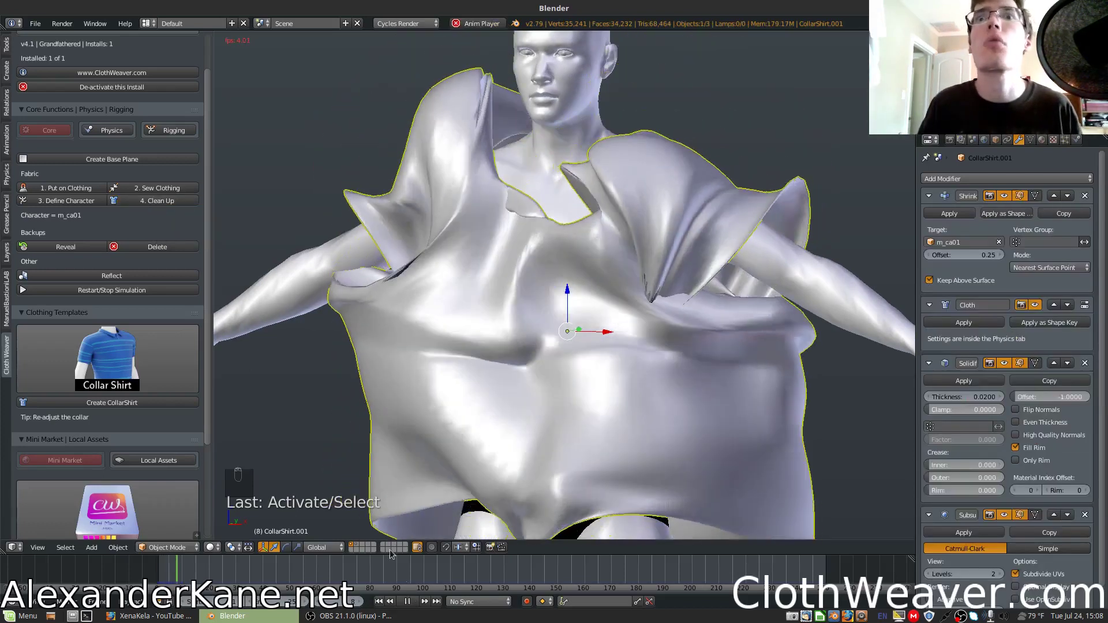
key("Escape")
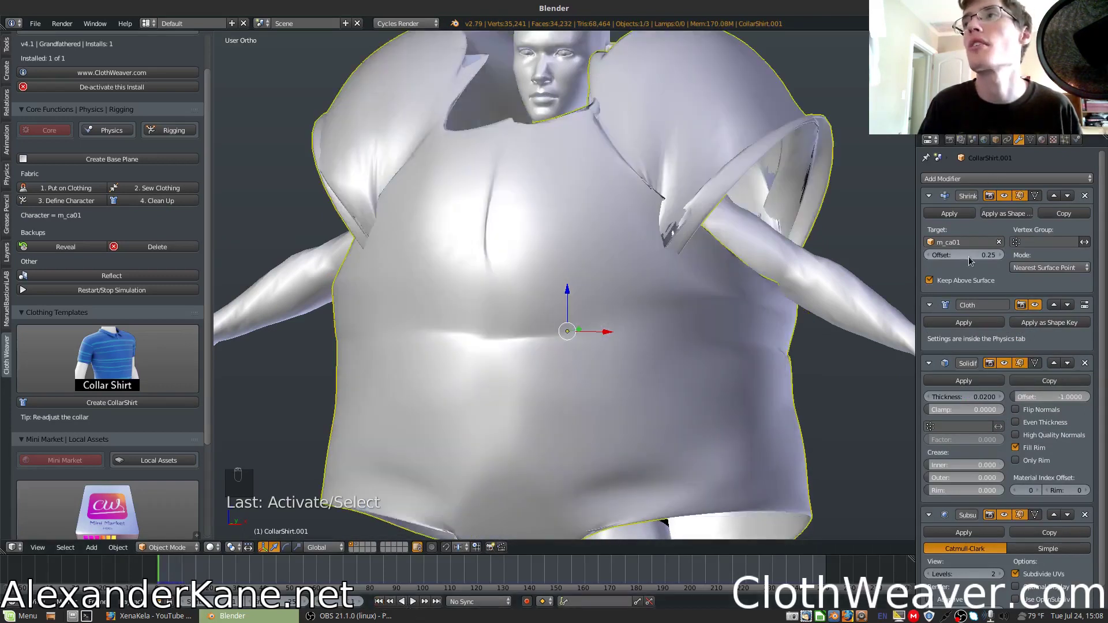
mouse_move(967, 261)
left_mouse_down()
mouse_move(932, 261)
mouse_move(952, 261)
left_mouse_up()
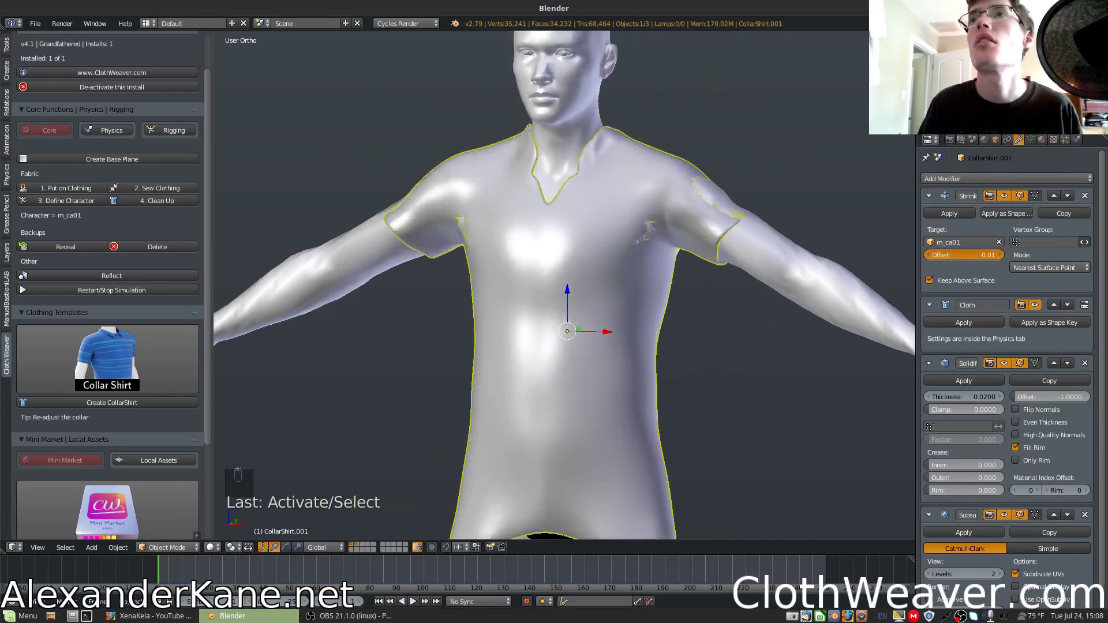
Step: Increase the shirt's Shrinkwrap offset, trying 0.015 and settling on 0.02, and check the sleeves for body poking through
left_click(964, 258)
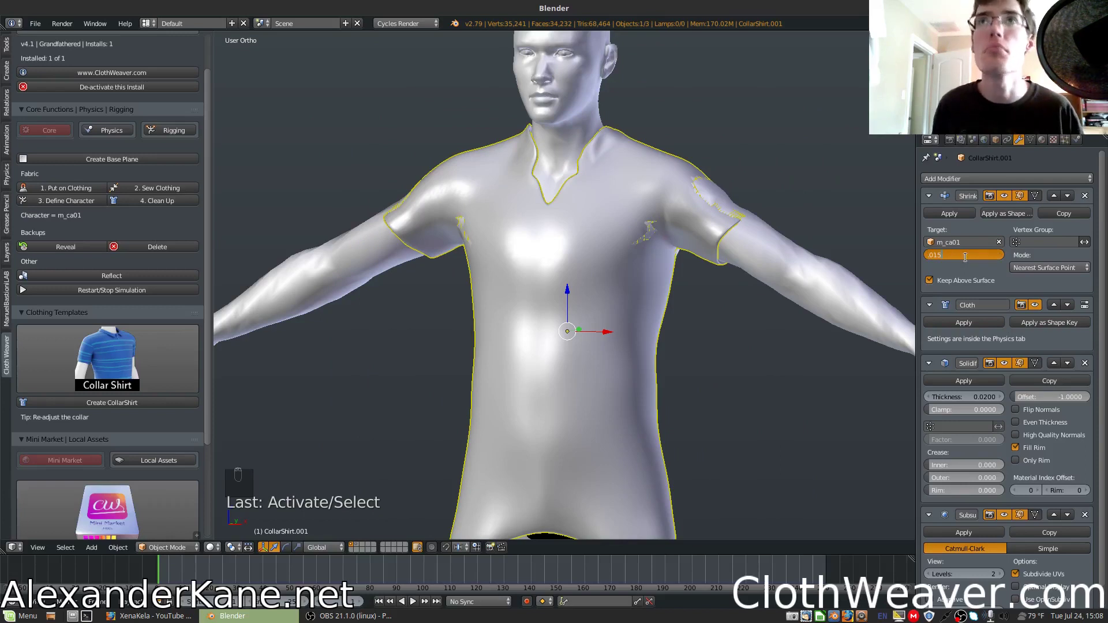
key("Return")
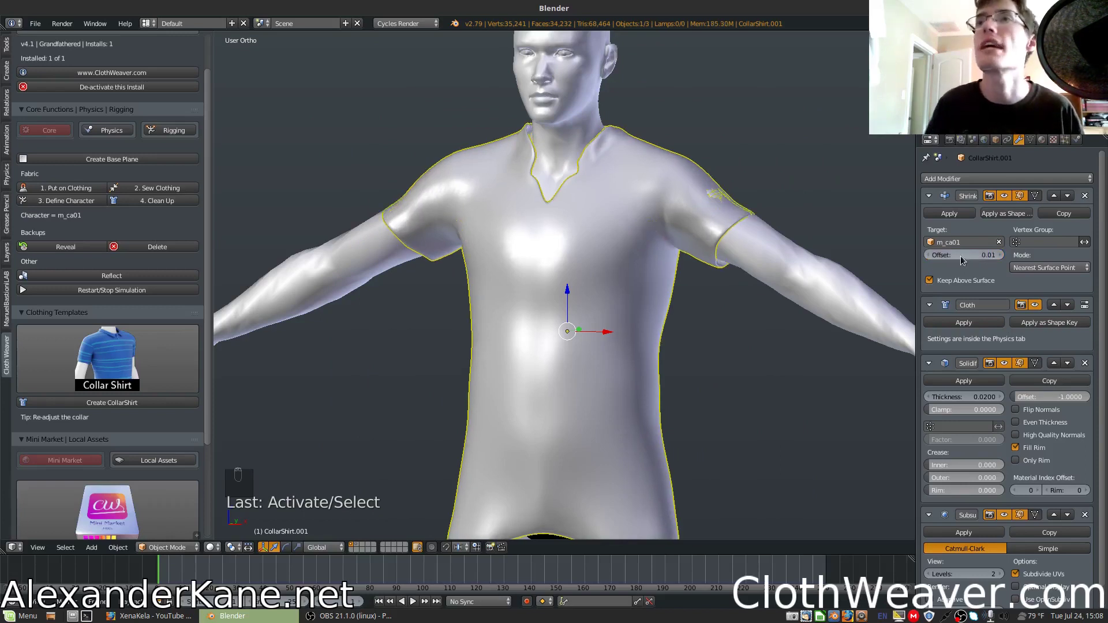
middle_click_drag(816, 281, 614, 296)
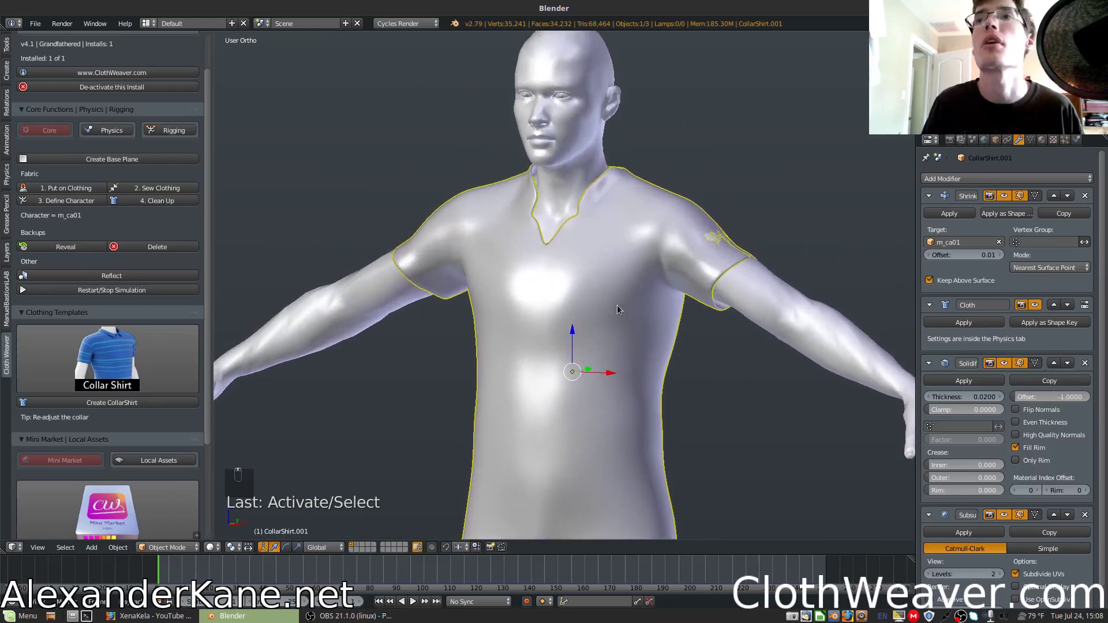
left_click(974, 255)
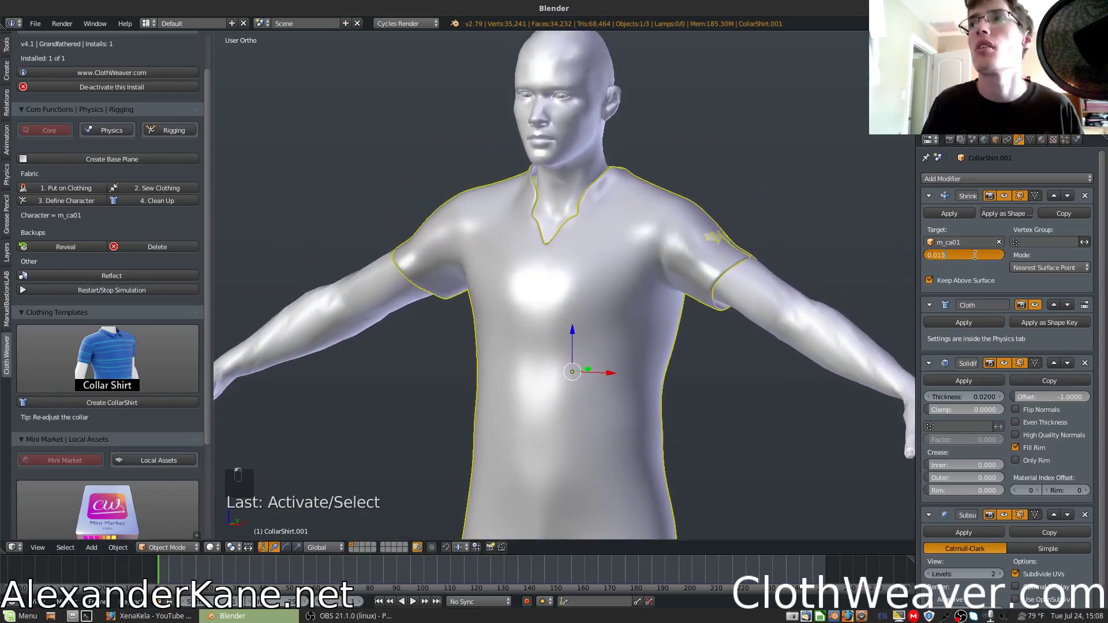
key("BackSpace")
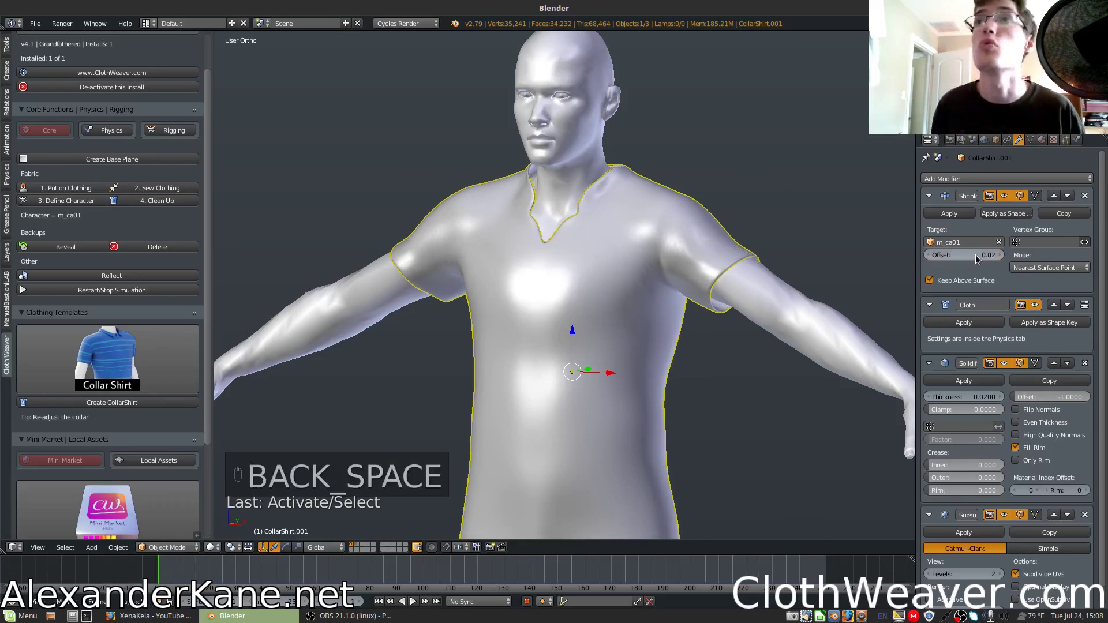
middle_click_drag(597, 337, 507, 379)
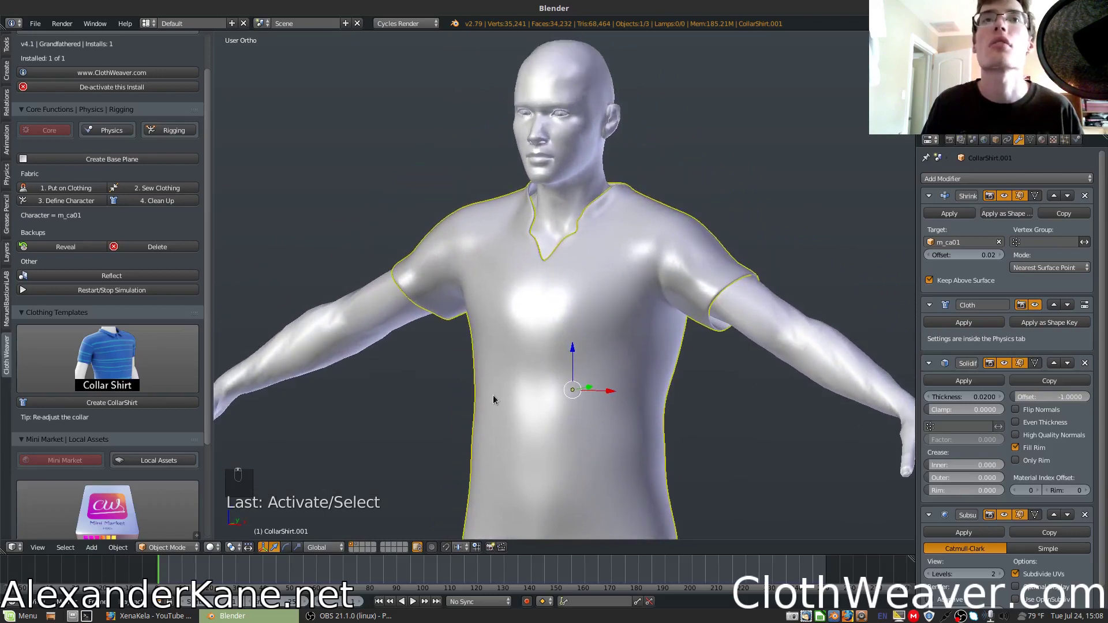
Step: From the front view, pull the upper and lower hem points of the character's right sleeve outward with proportional editing
key("KP_1")
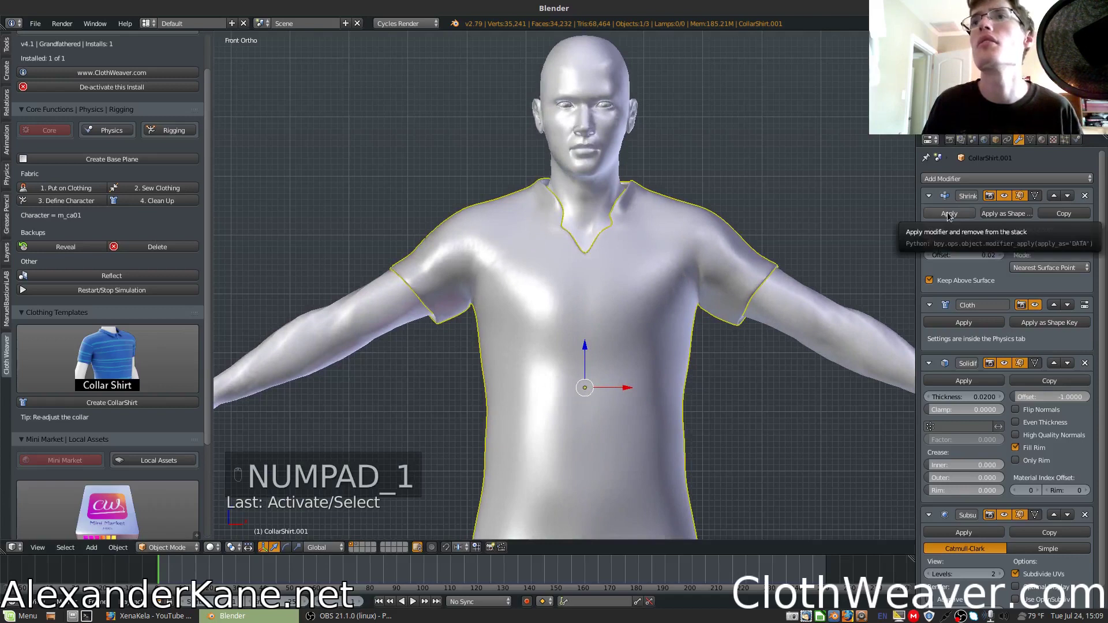
key("Tab")
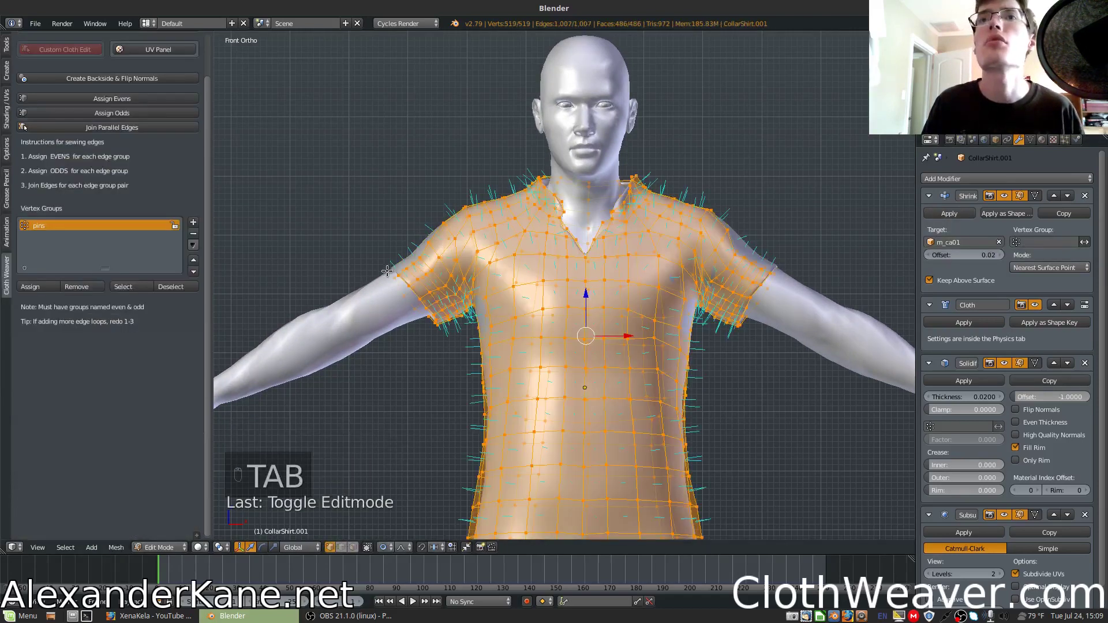
left_click(386, 271)
key("g")
scroll(398, 277, "up", 2)
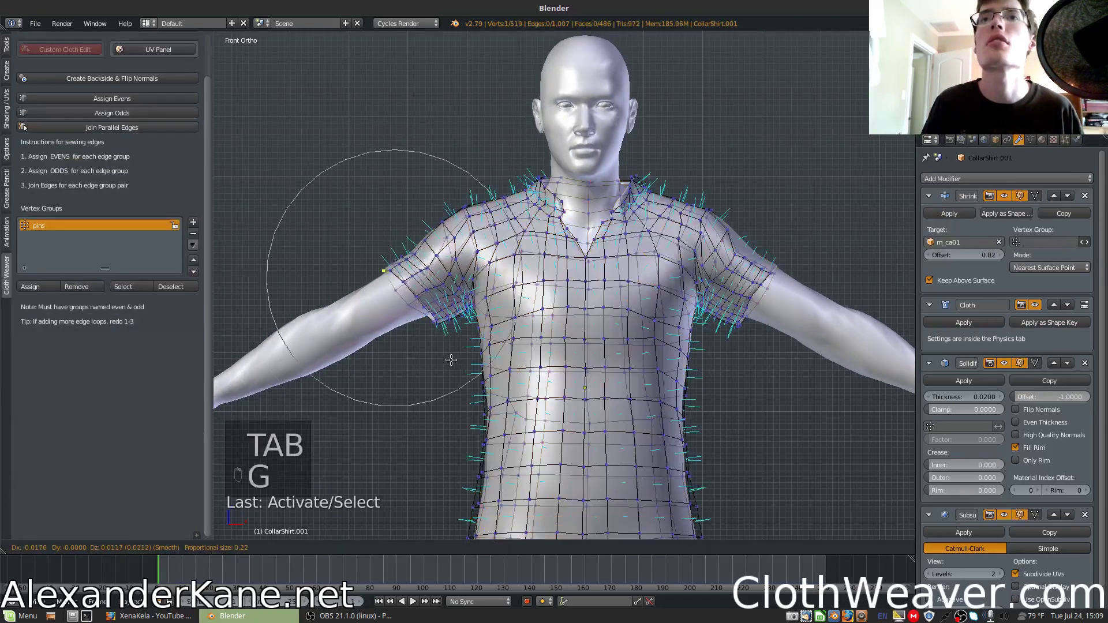
left_click(447, 353)
left_click(437, 326)
key("g")
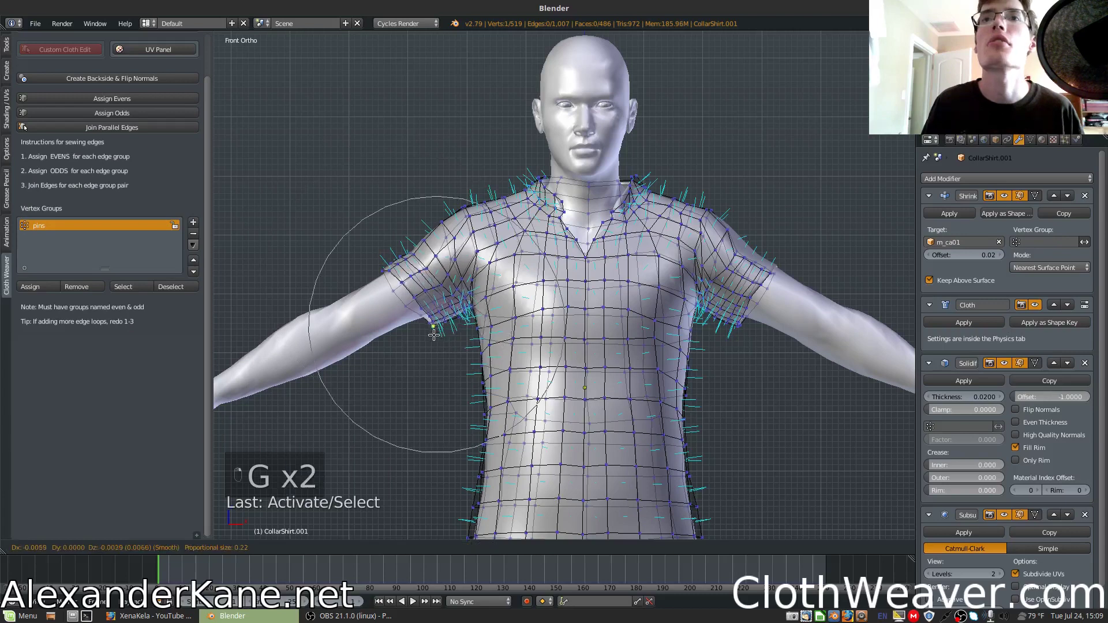
left_click(424, 333)
scroll(128, 307, "up", 2)
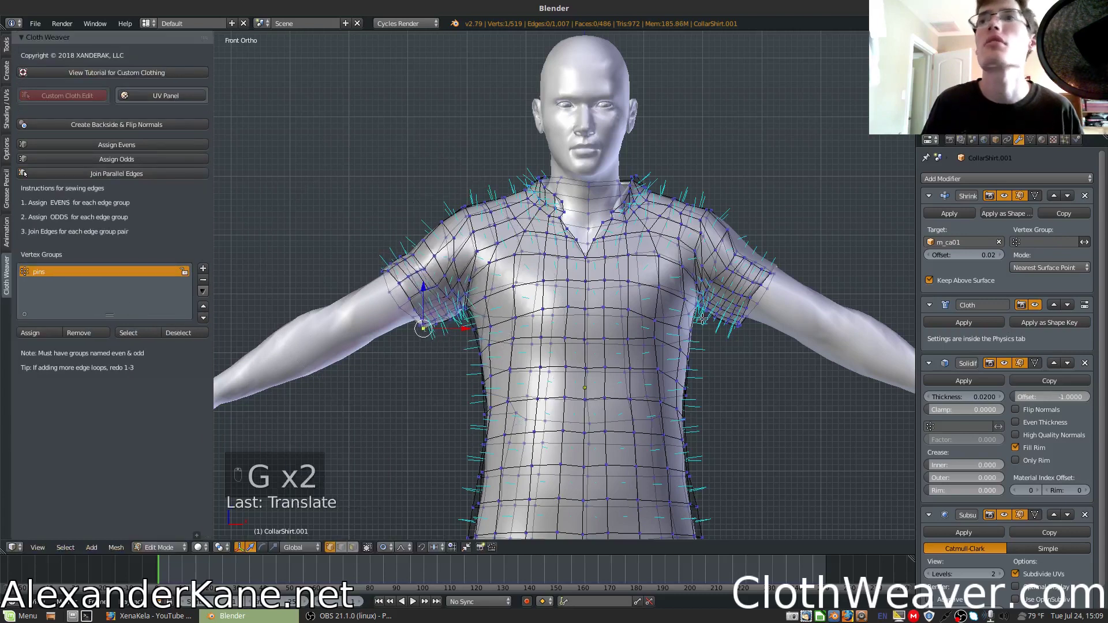
Step: Pull the lower and upper hem points of the character's left sleeve outward along the arm with proportional editing
left_click(735, 326)
key("g")
left_click(750, 314)
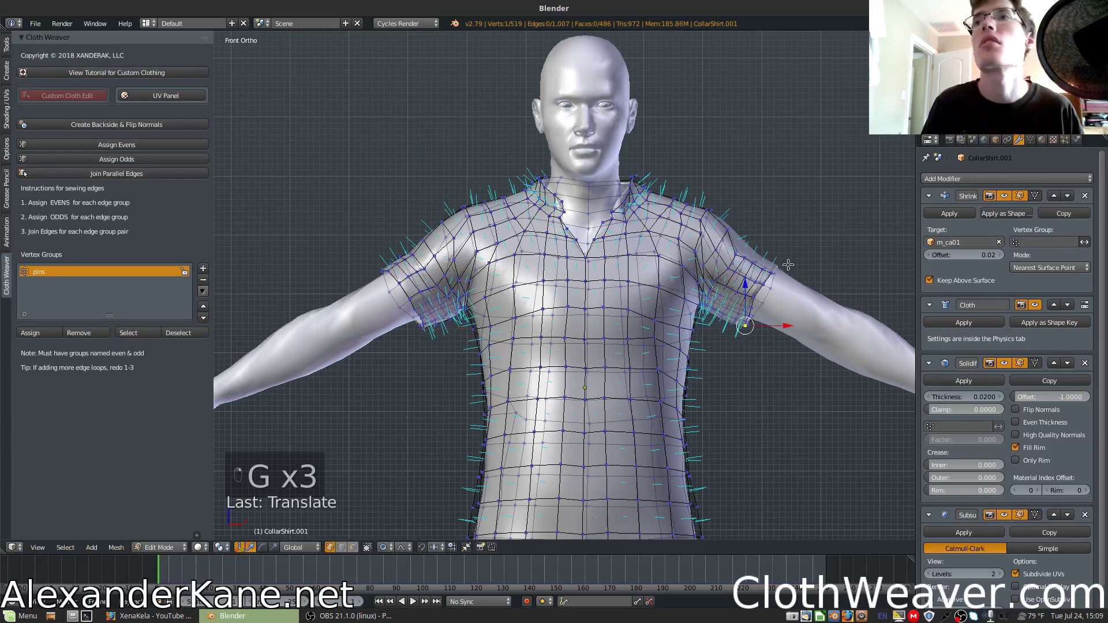
left_click(790, 268)
key("g")
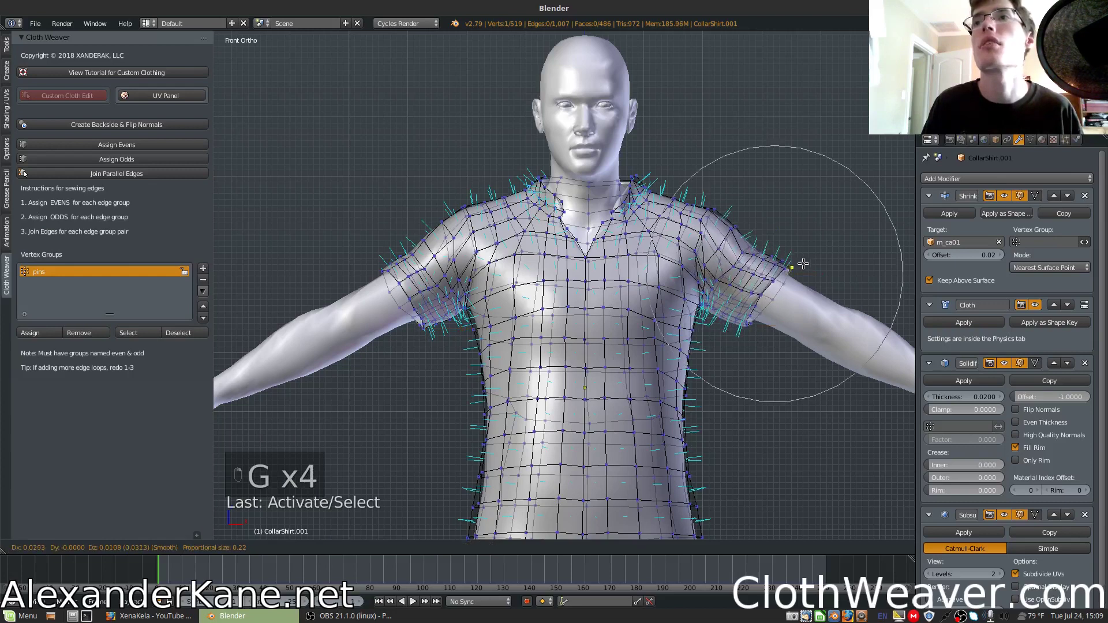
left_click(802, 263)
Step: Adjust the outer contour of both sleeves just above the hem with proportional moves and leave mesh editing
left_click(763, 248)
key("g")
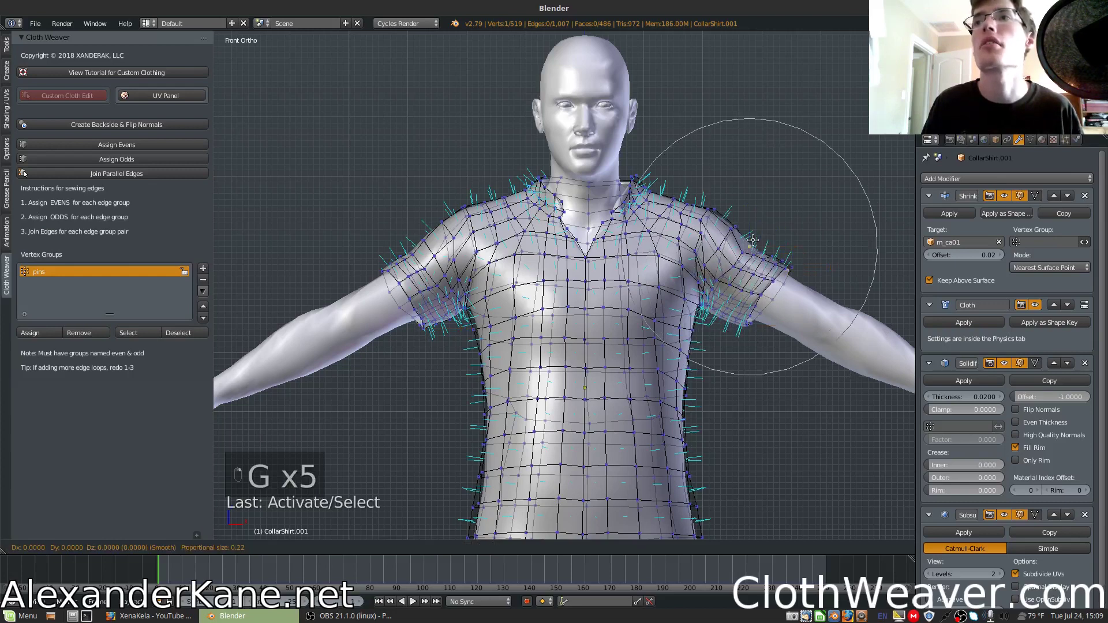
left_click(745, 231)
left_click(411, 251)
key("g")
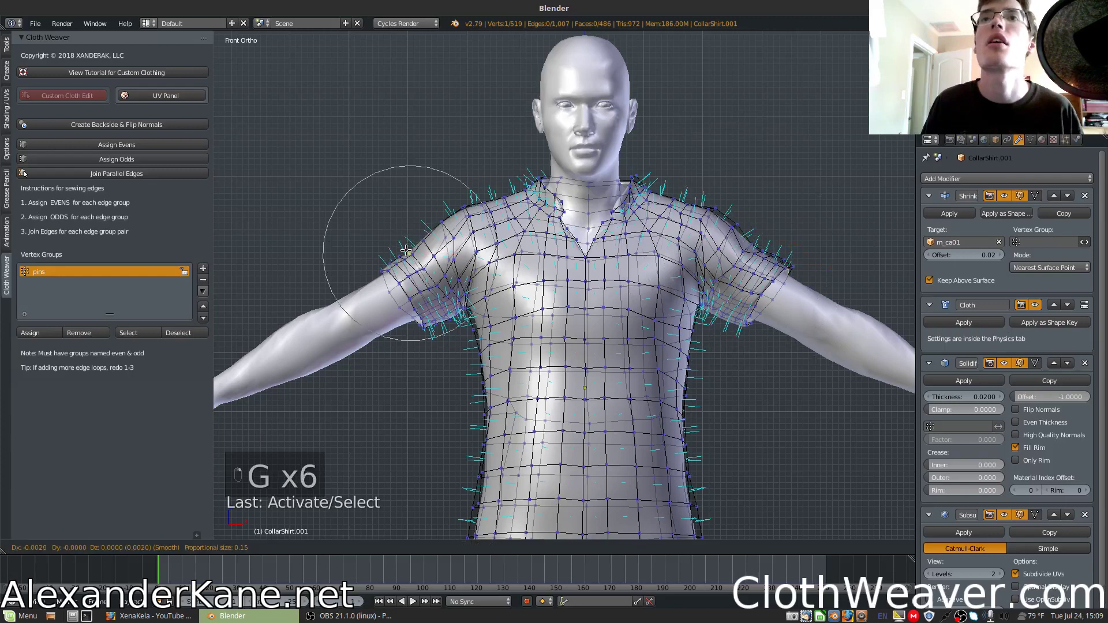
left_click(407, 254)
key("Tab")
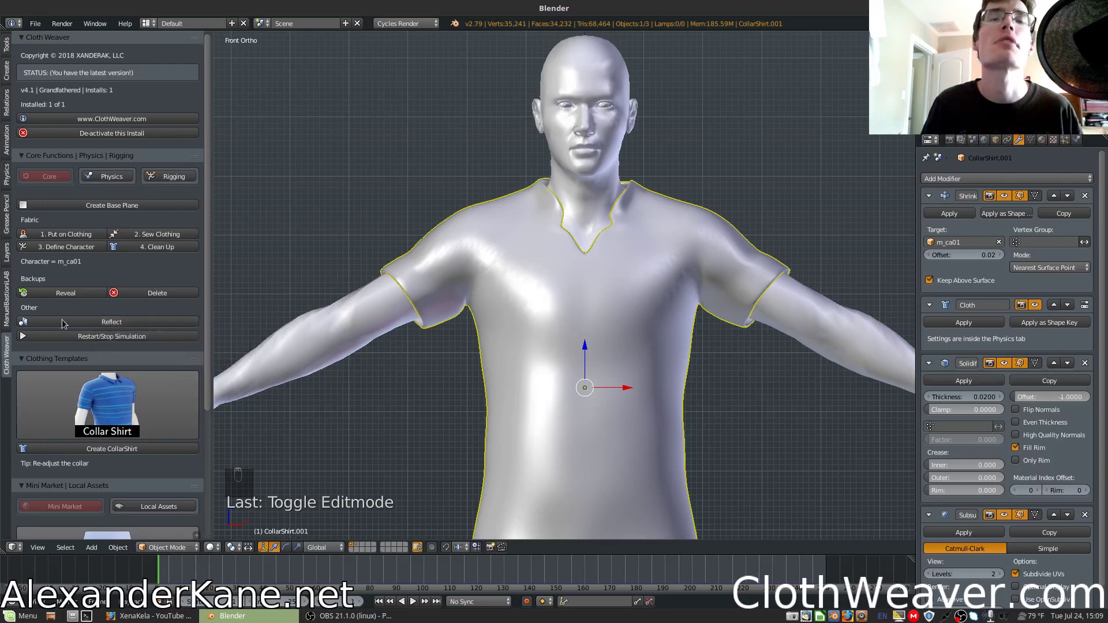
Step: Reopen the shirt mesh for editing, view Cloth Weaver's UV tools and return to the Custom Cloth Edit tools
key("Tab")
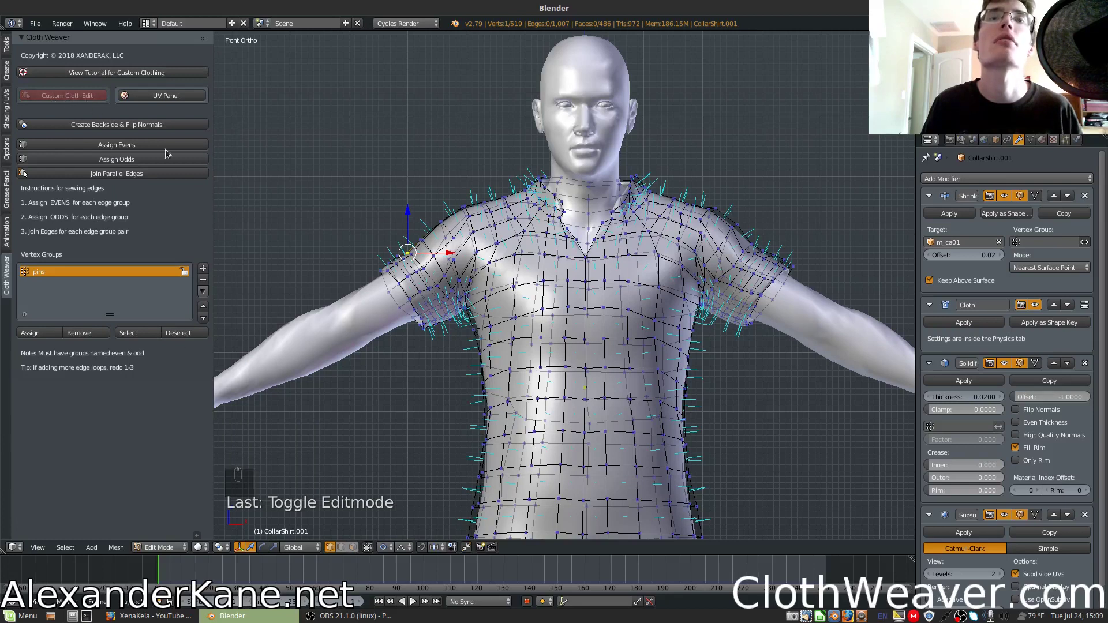
left_click(168, 96)
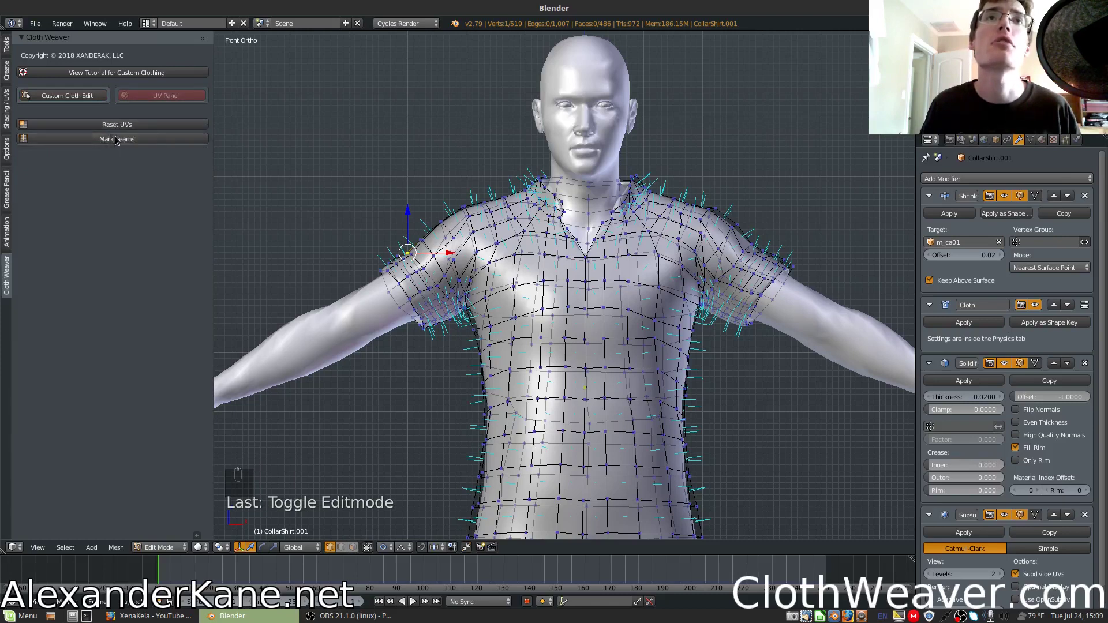
left_click(80, 97)
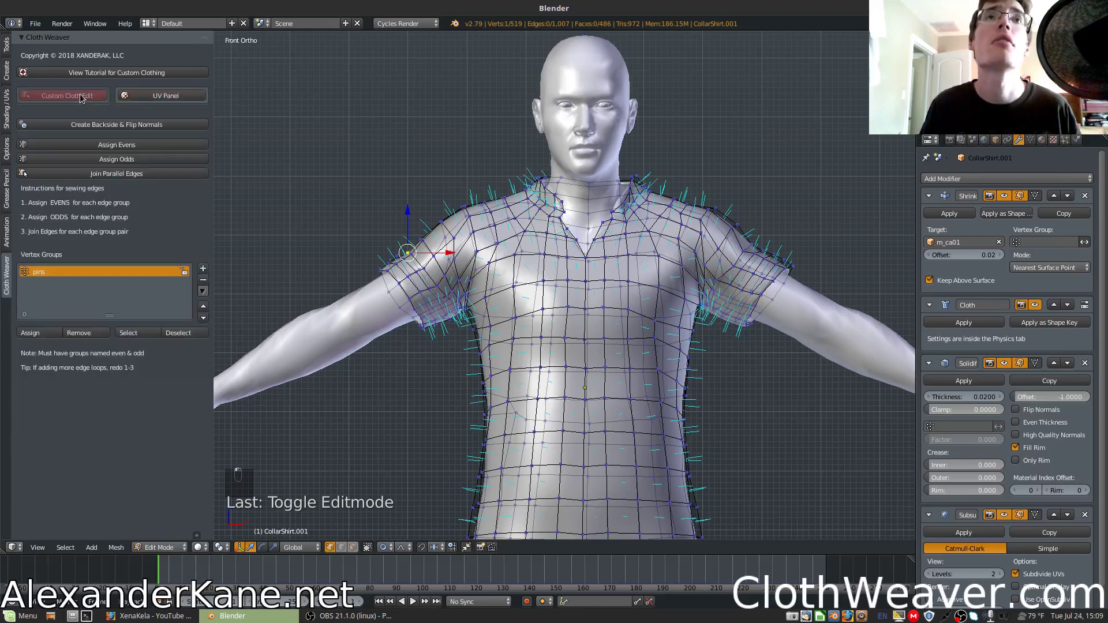
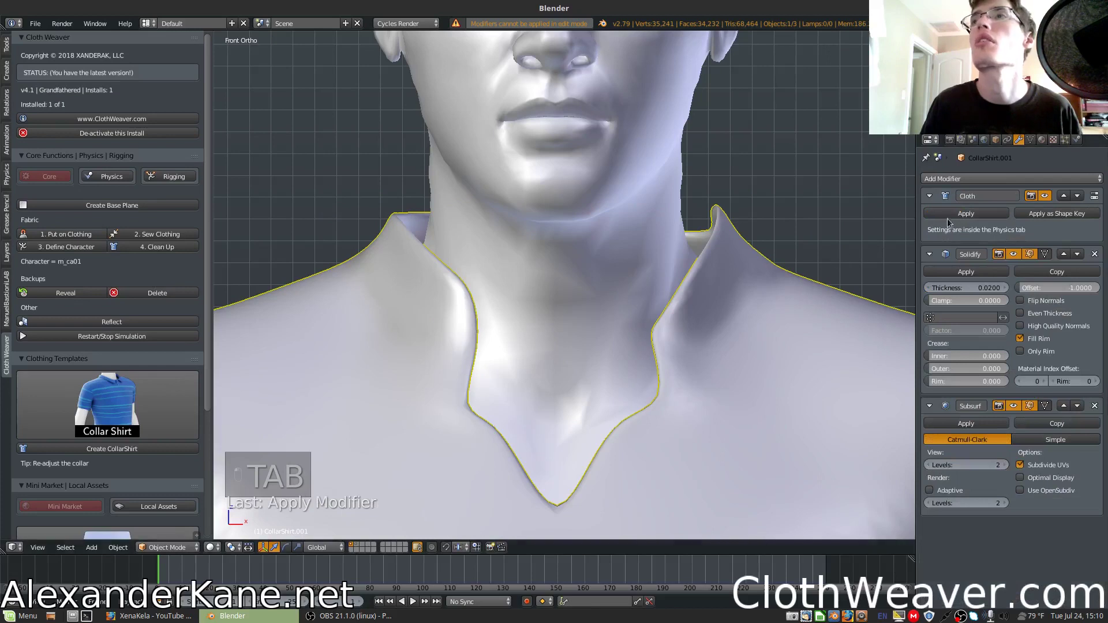
Step: Apply the shirt's Cloth modifier and widen the collar's top edge loop by scaling it evenly and along X
left_click(966, 213)
key("Tab")
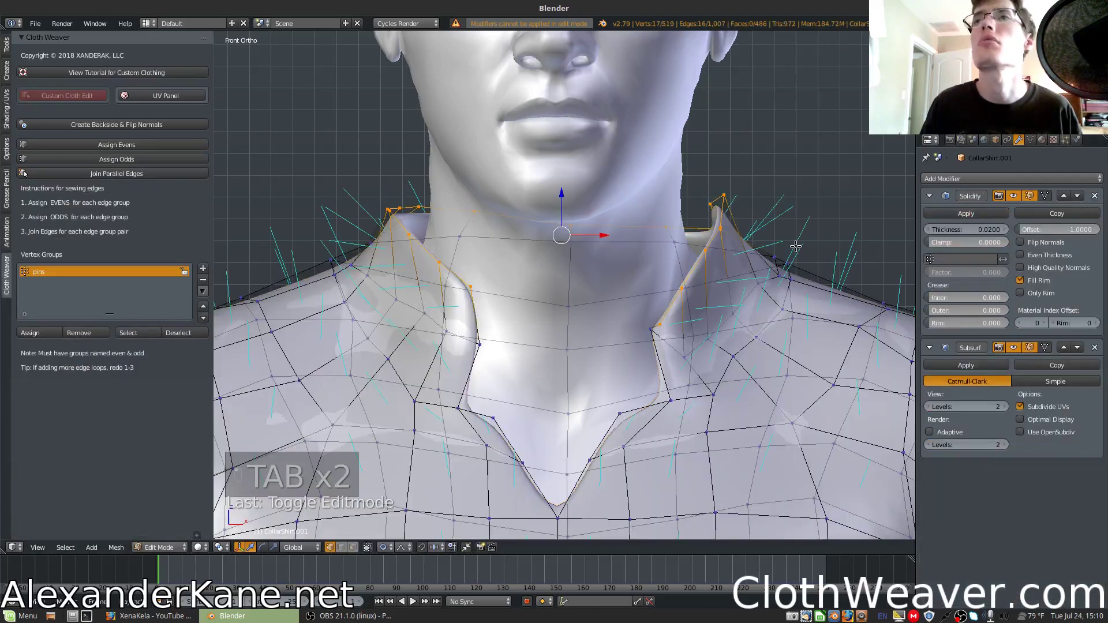
key("s")
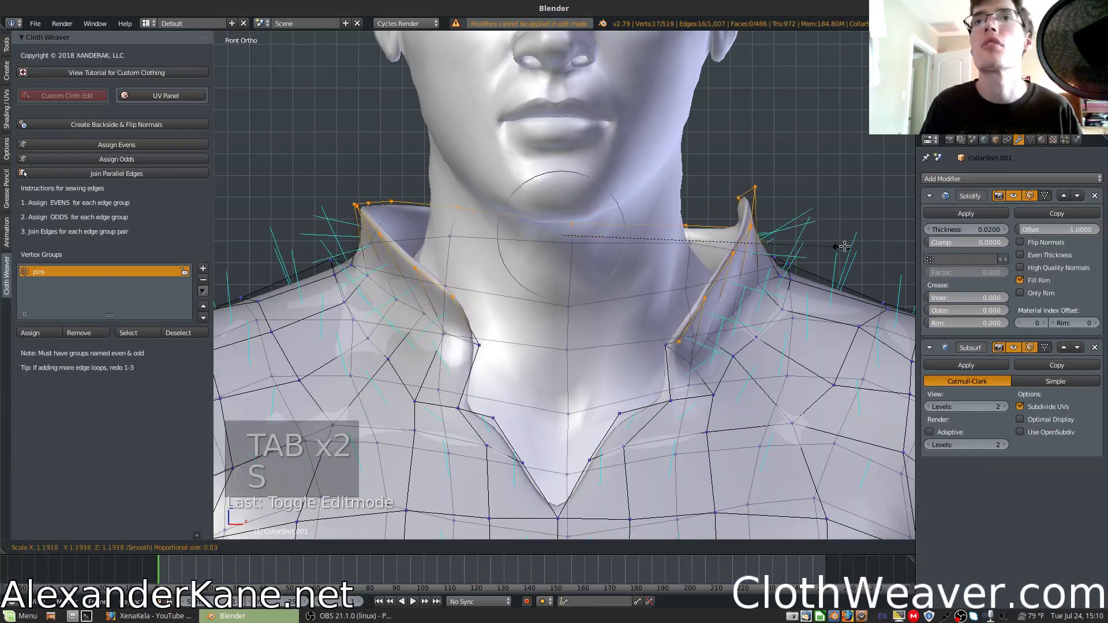
left_click(806, 247)
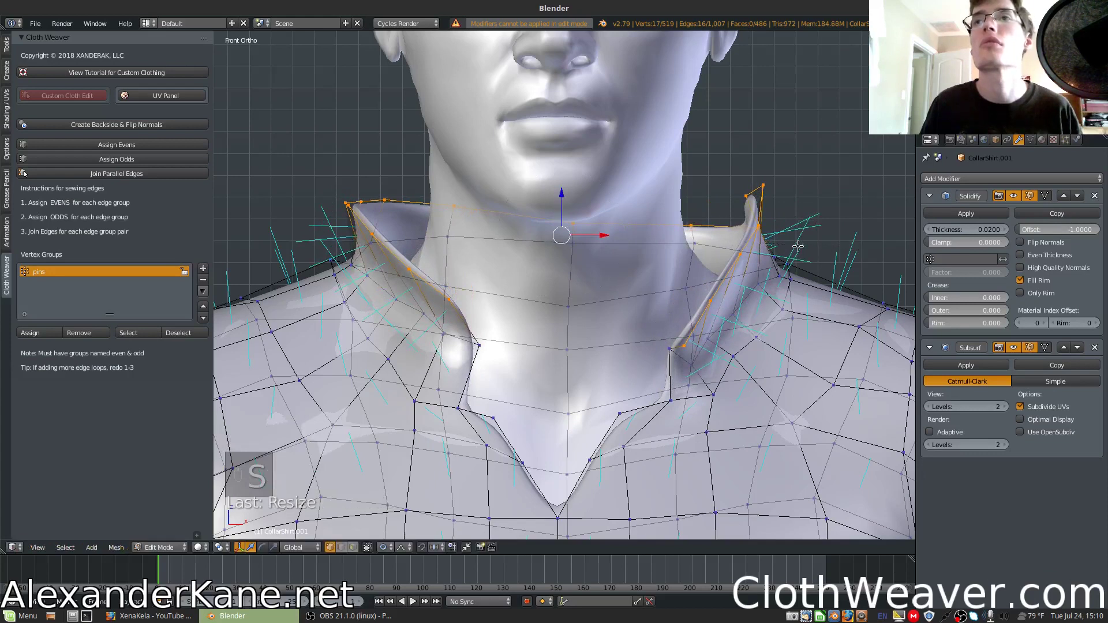
key("s")
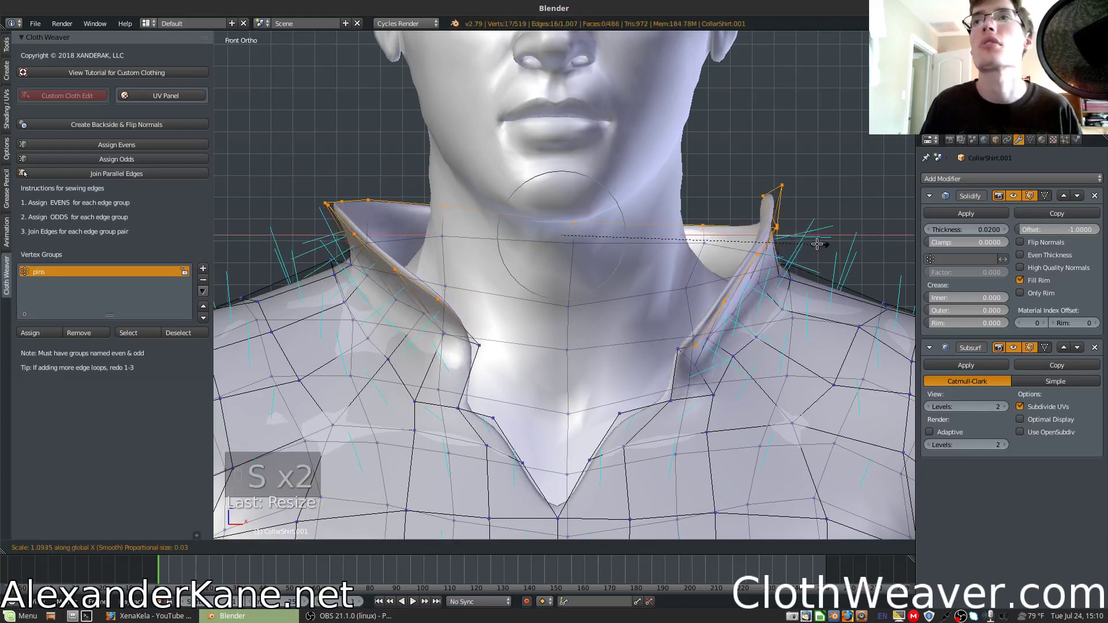
left_click(783, 246)
key("a")
scroll(782, 246, "down", 3)
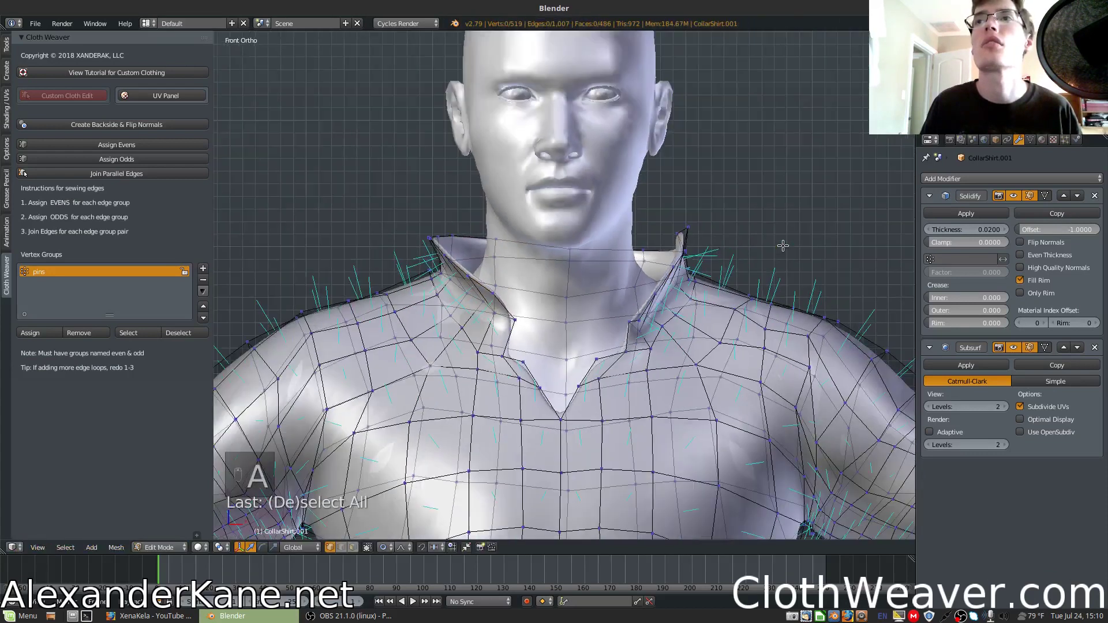
key("b")
left_click_drag(741, 172, 381, 298)
key("a")
Step: Select the vertices of the collar and neckline with Circle Select and apply Smooth Vertex with Smoothing at 0.48
key("c")
left_click_drag(450, 288, 476, 362)
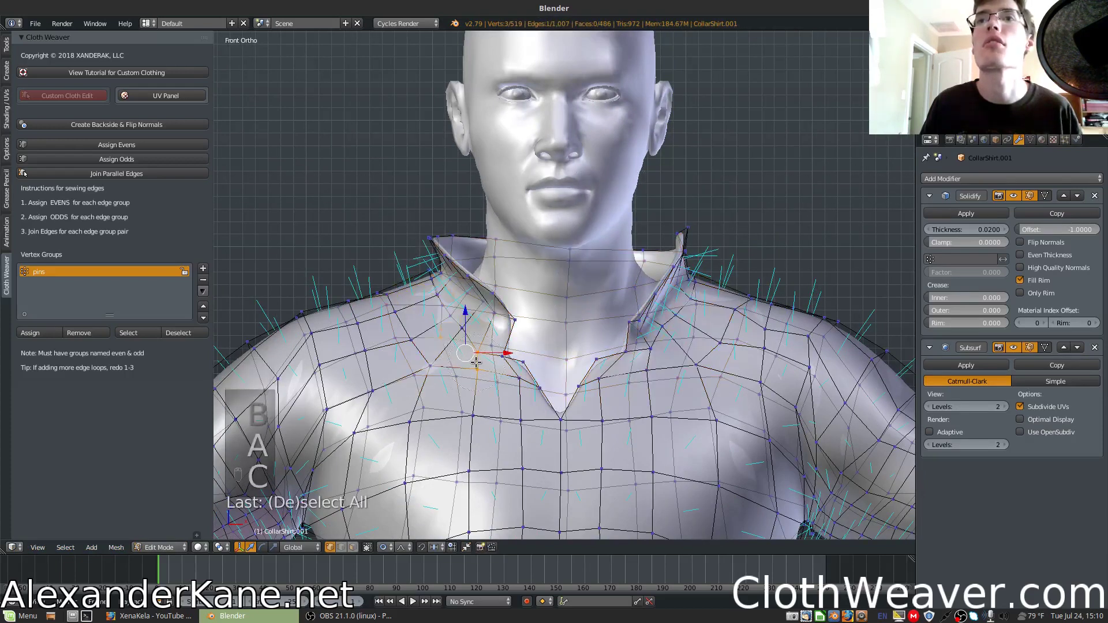
scroll(476, 361, "down", 3)
mouse_move(423, 225)
left_mouse_down()
mouse_move(669, 289)
mouse_move(577, 403)
mouse_move(549, 379)
left_mouse_up()
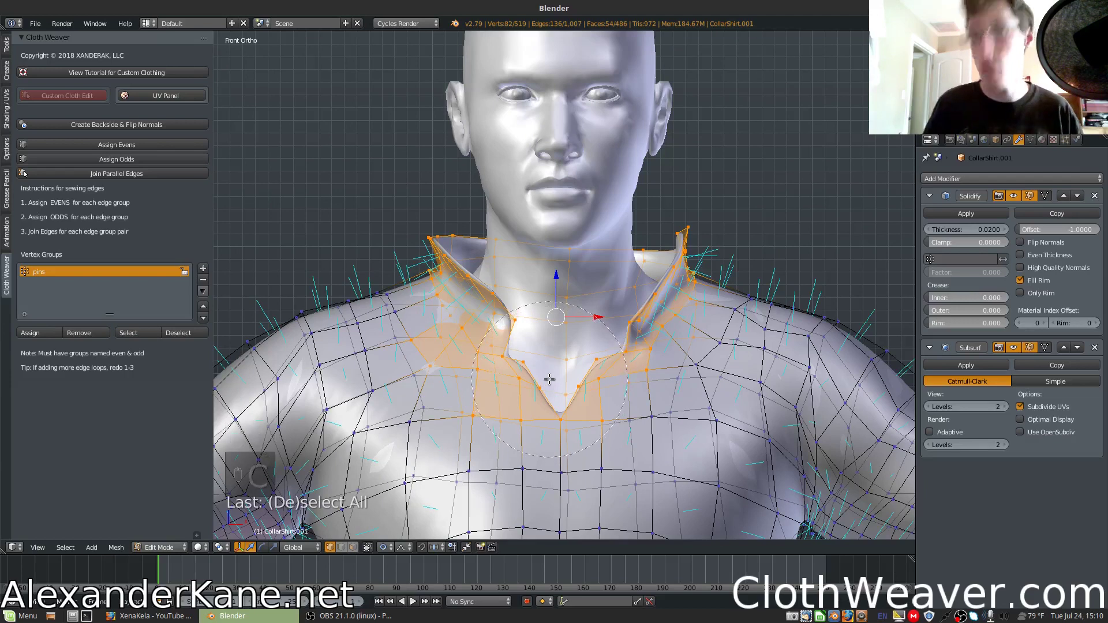
right_click(548, 379)
key("space")
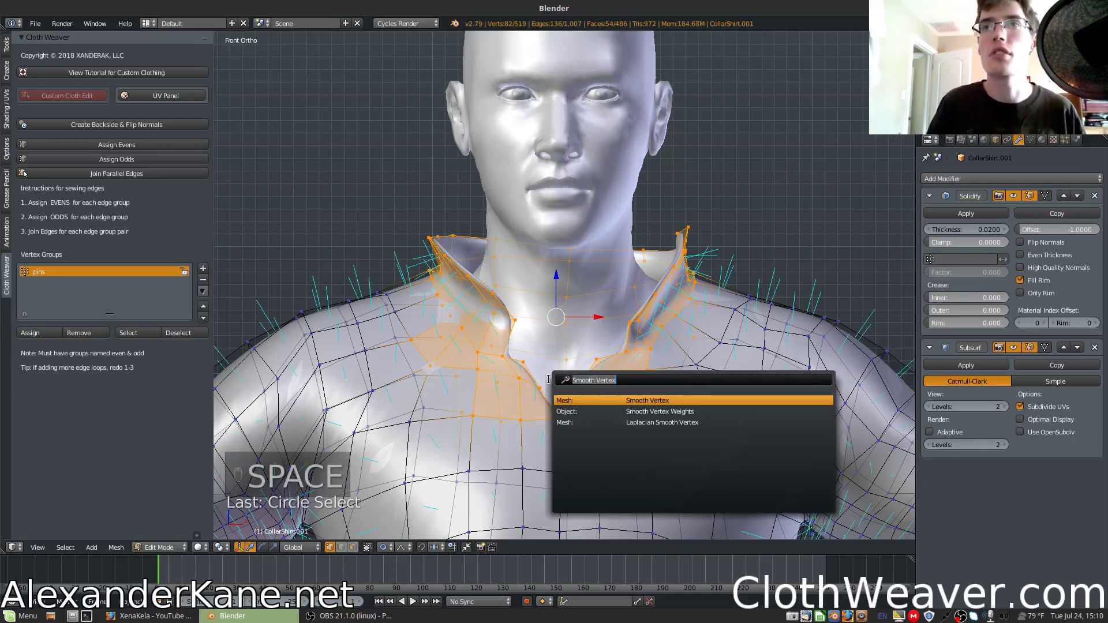
type("smooth")
key("Return")
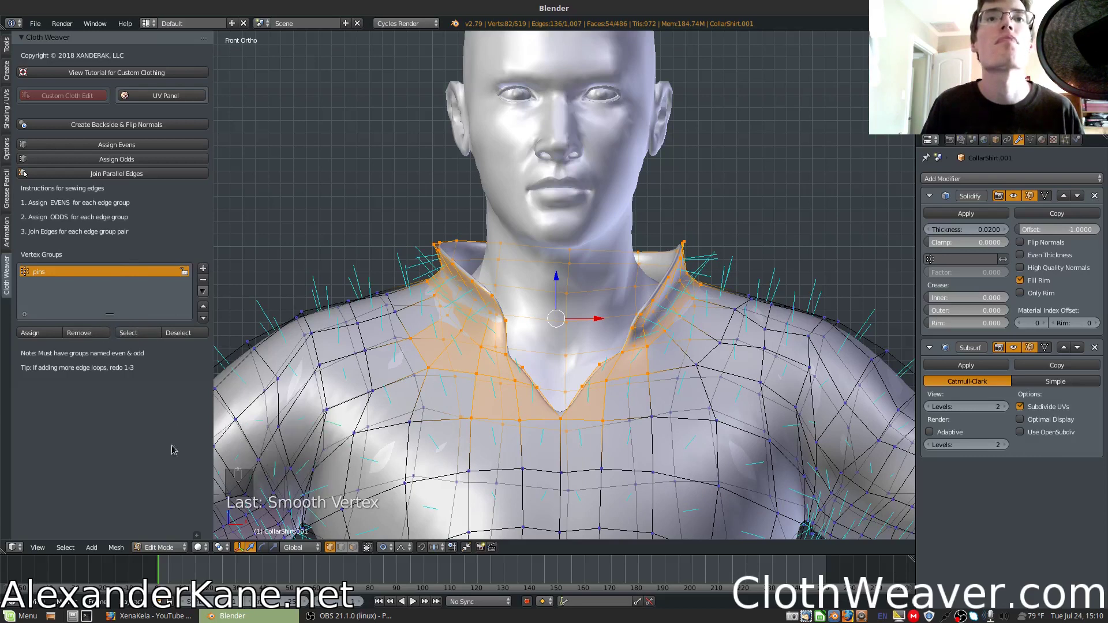
left_click_drag(195, 534, 199, 451)
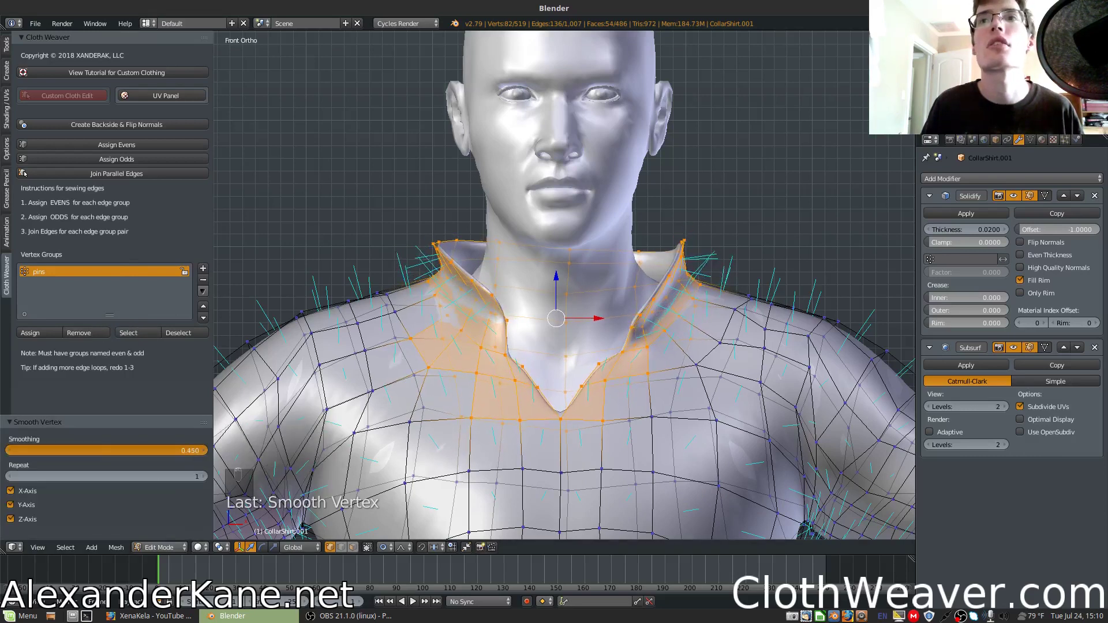
key("a")
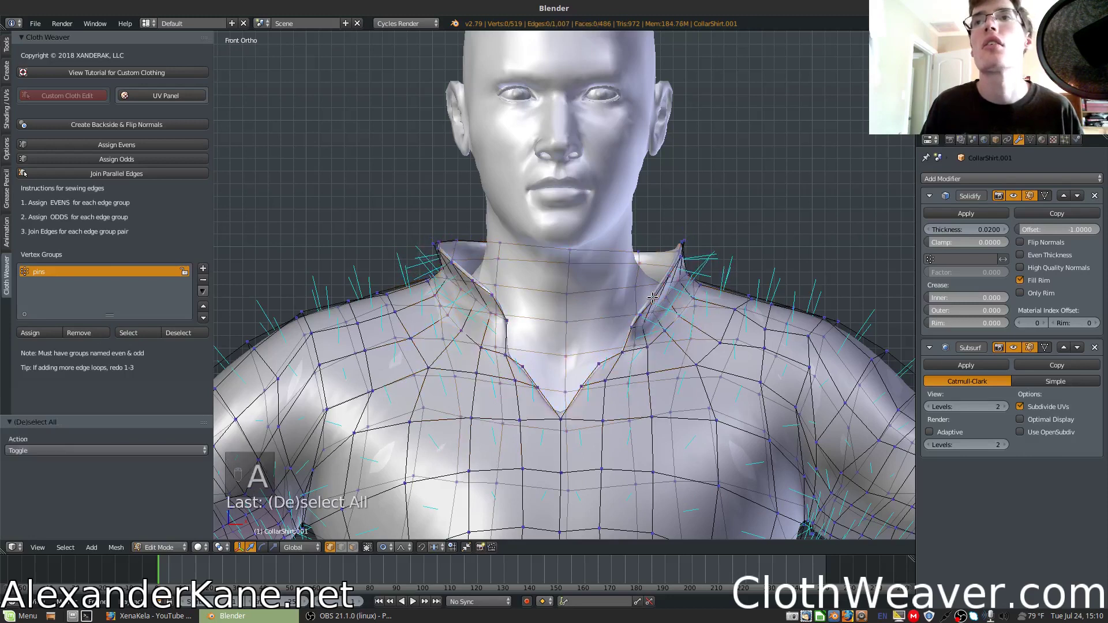
Step: Move the collar's top corner on the character's left side outward along X with proportional editing
scroll(724, 246, "up", 2)
right_click(692, 229, "alt")
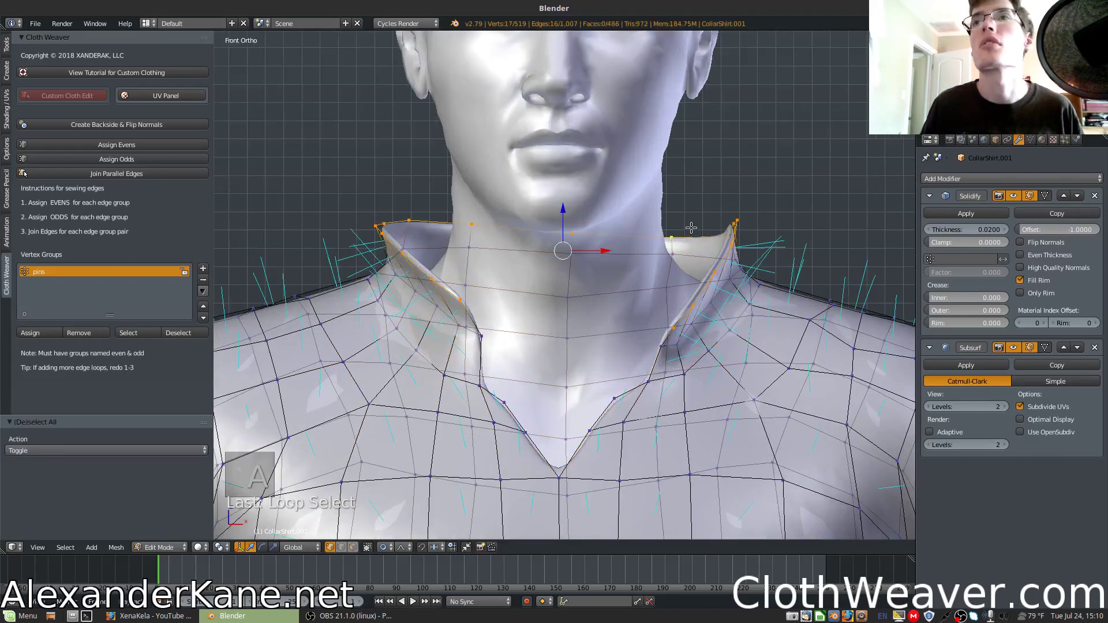
key("a")
right_click(737, 220)
key("g")
scroll(773, 250, "down", 8)
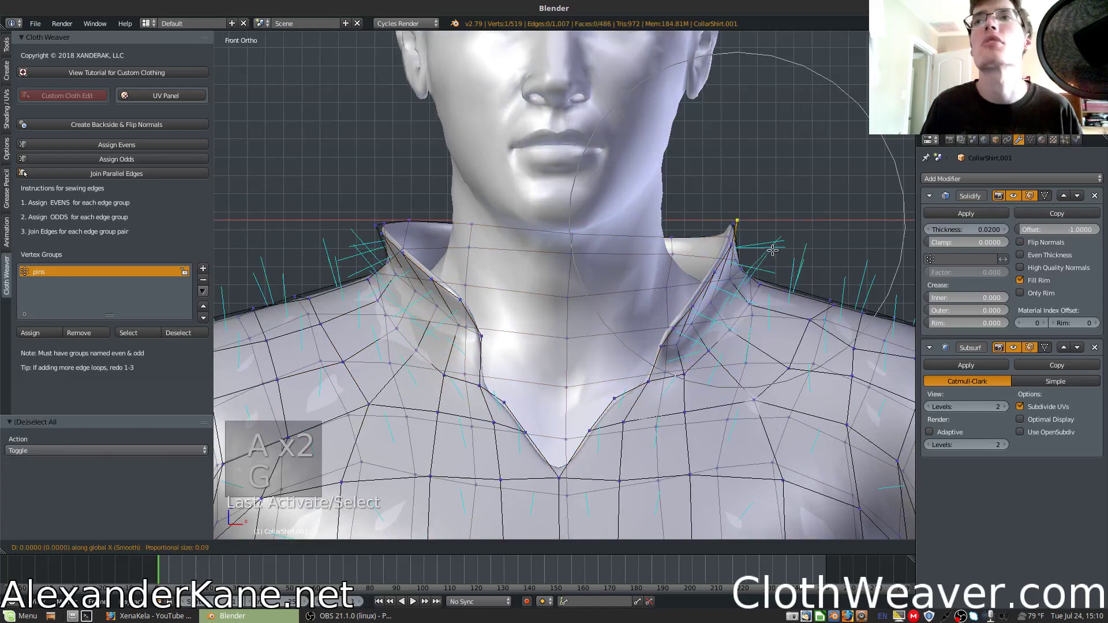
scroll(791, 249, "up", 4)
left_click(802, 248)
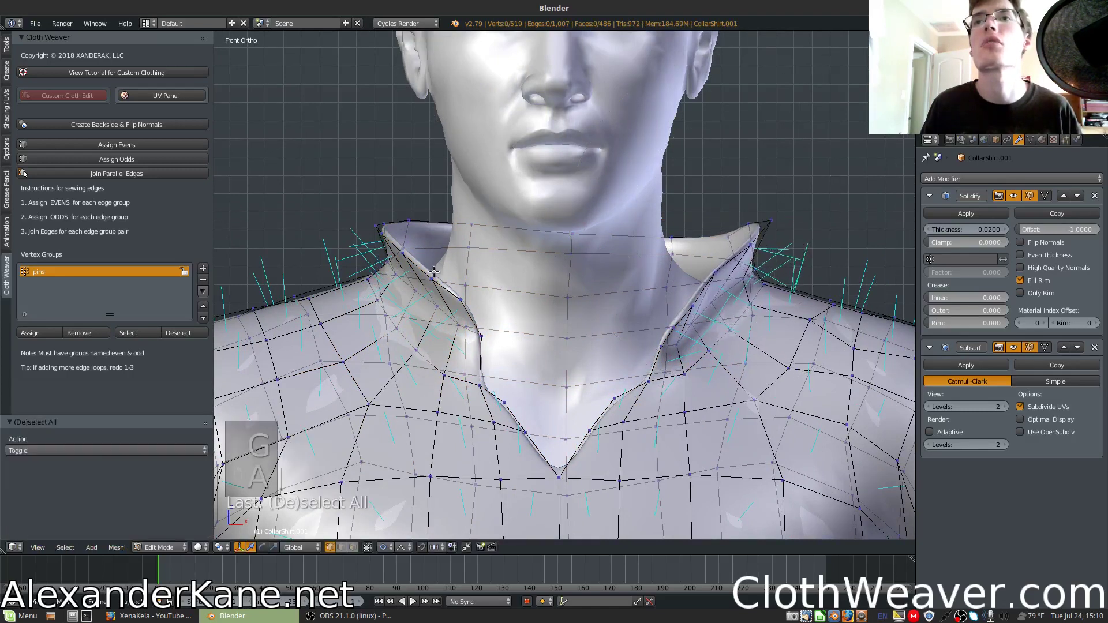
Step: Fold the collar down by moving its top edge loop -0.035 along Z and widening that loop along X
right_click(414, 270, "alt")
key("a")
right_click(417, 270, "alt")
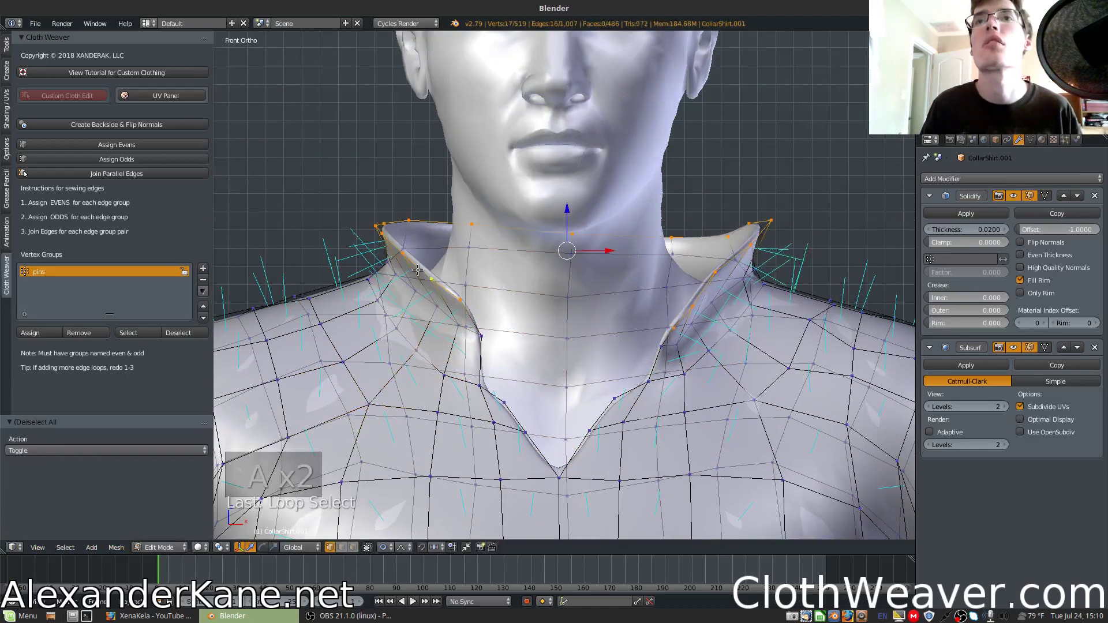
key("g")
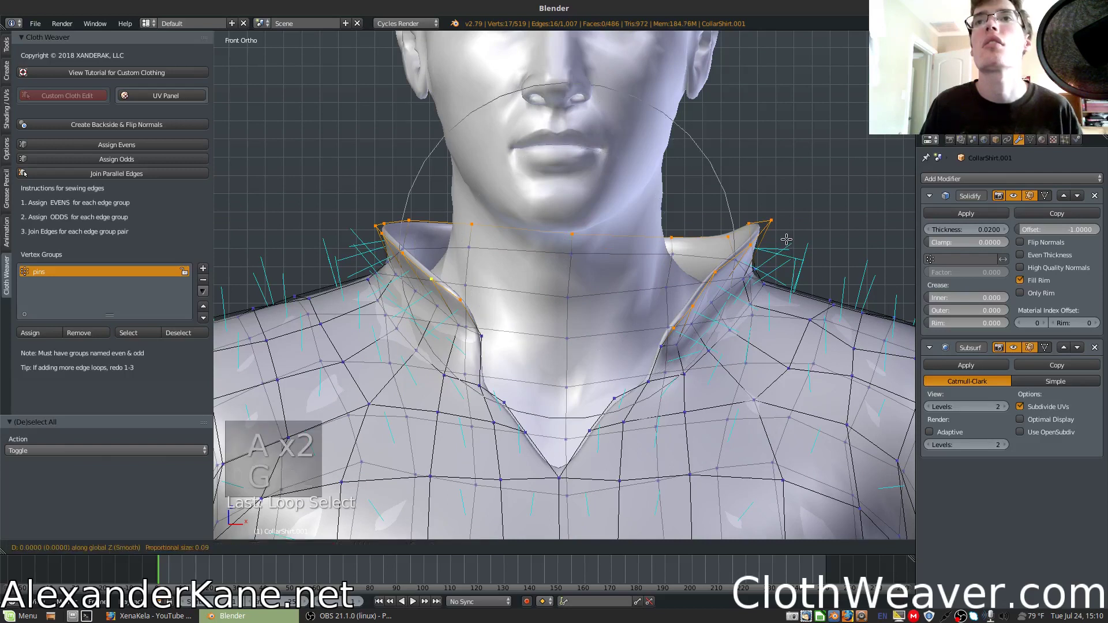
key("z")
scroll(790, 256, "up", 3)
scroll(791, 256, "up", 10)
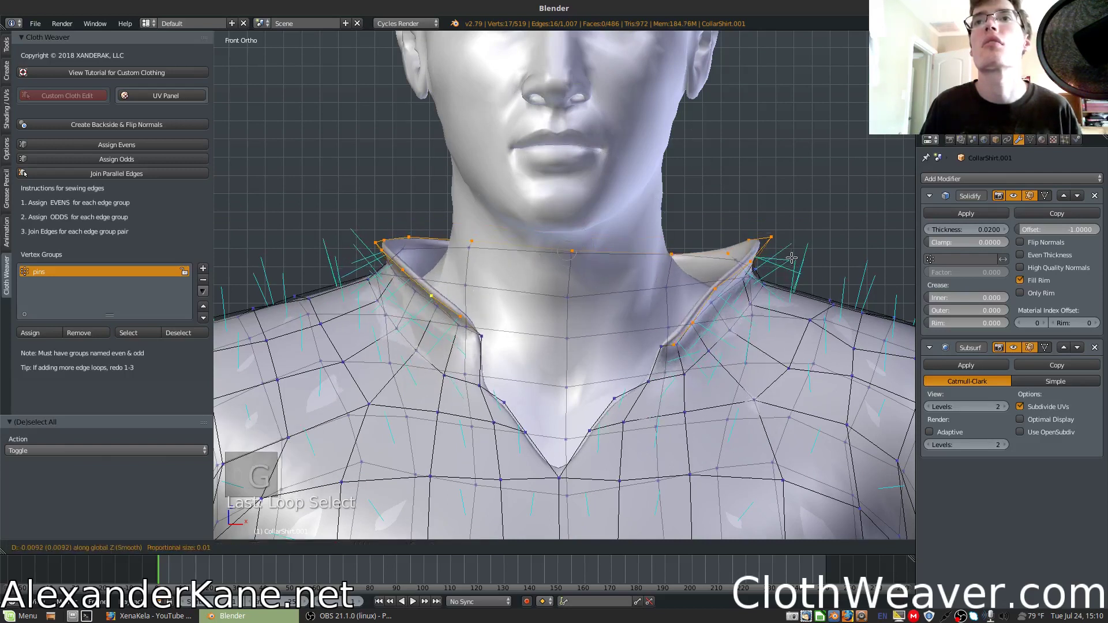
left_click(776, 272)
key("s")
key("x")
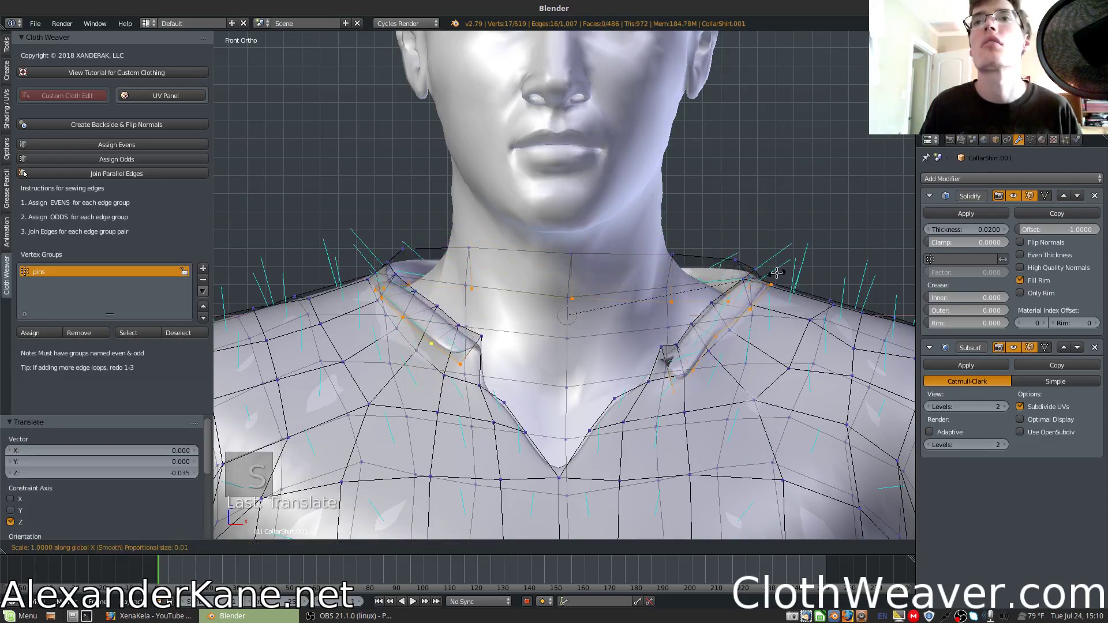
left_click(821, 270)
key("a")
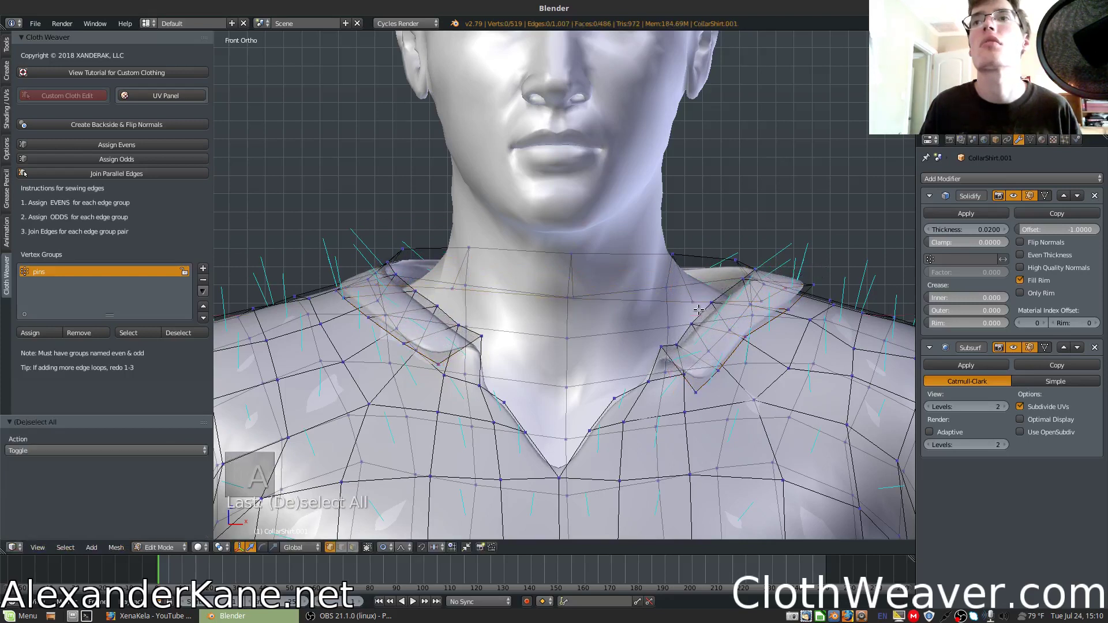
Step: Raise the collar's fold-line edge loop about 0.0165 along Z with proportional editing at size 0.04
left_click(698, 310, "alt")
key("g")
key("z")
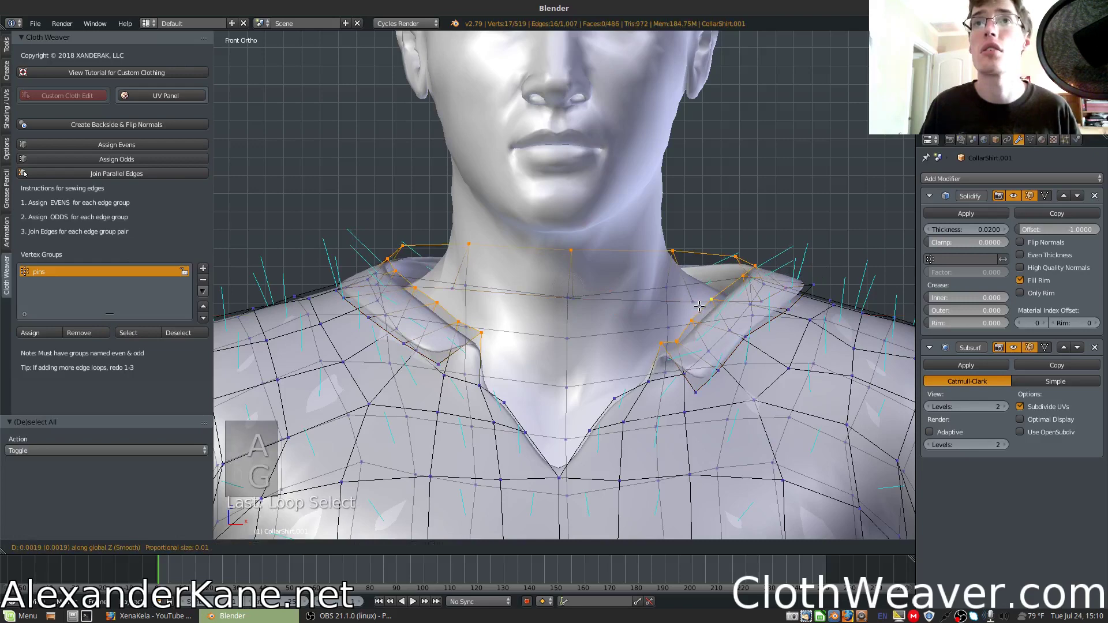
scroll(700, 300, "down", 15)
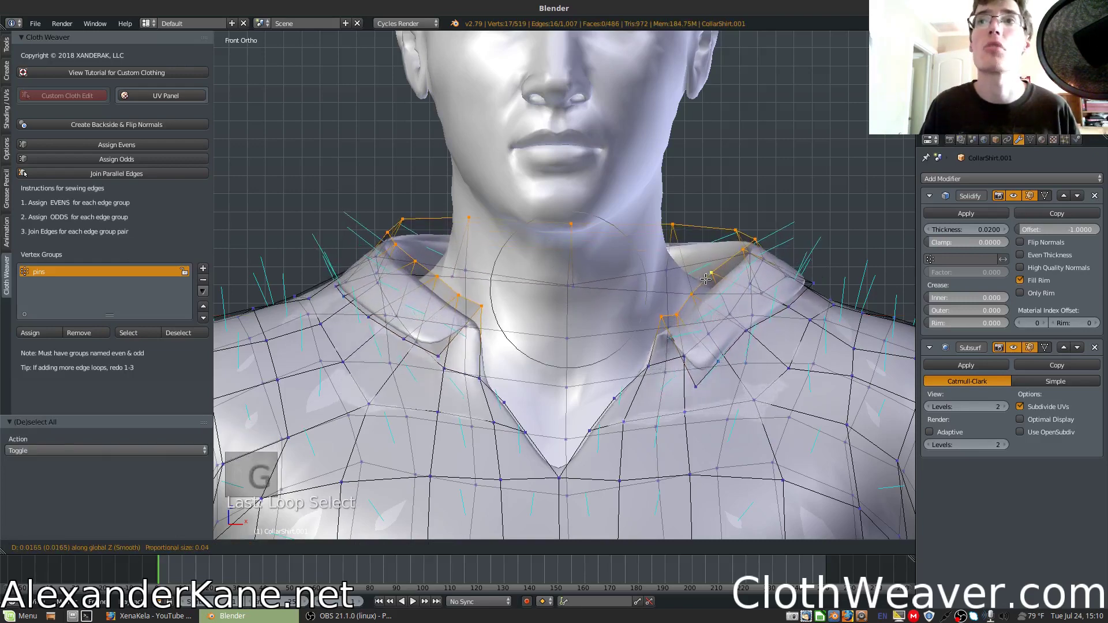
left_click(705, 279)
Step: Select only the back part of the collar's outer edge loop and move it 0.011 along Y
middle_click_drag(813, 208, 377, 442)
key("a")
right_click(668, 319, "alt")
key("b")
middle_click_drag(651, 333, 587, 349)
key("g")
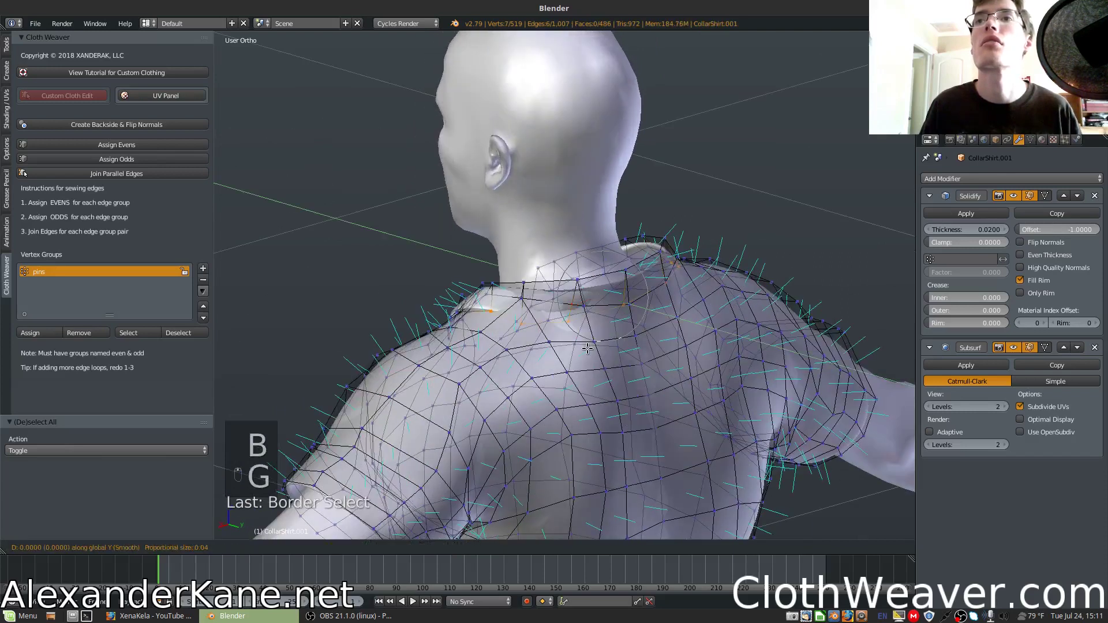
left_click(594, 349)
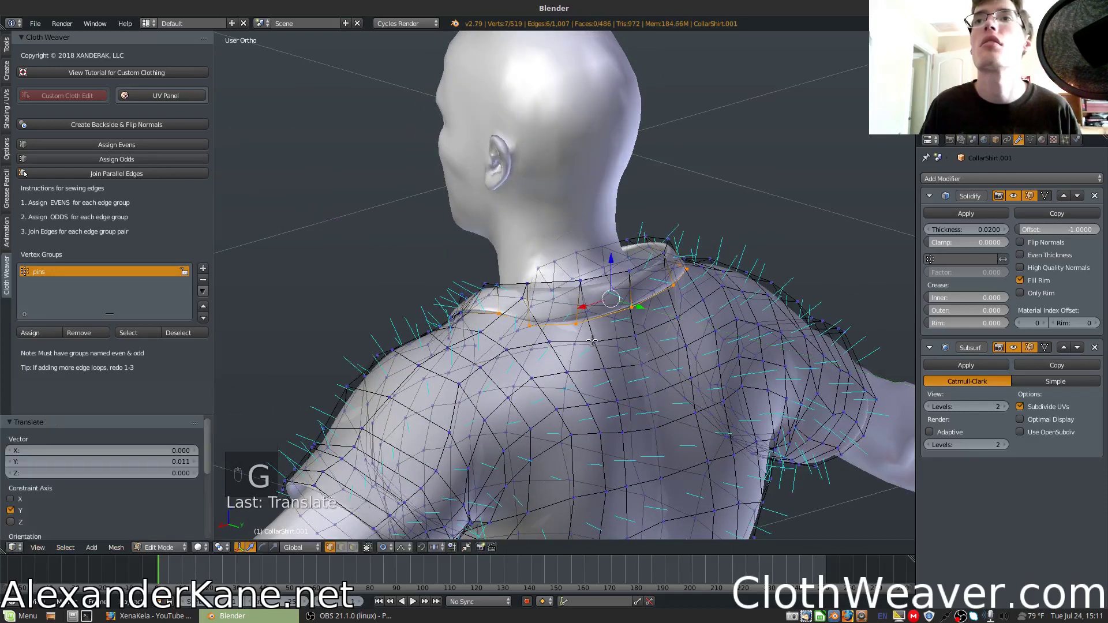
Step: Widen the selected back part of the collar by scaling it 1.055 along X
middle_click_drag(595, 349, 737, 257)
key("s")
key("x")
left_click(683, 247)
scroll(660, 280, "up", 1)
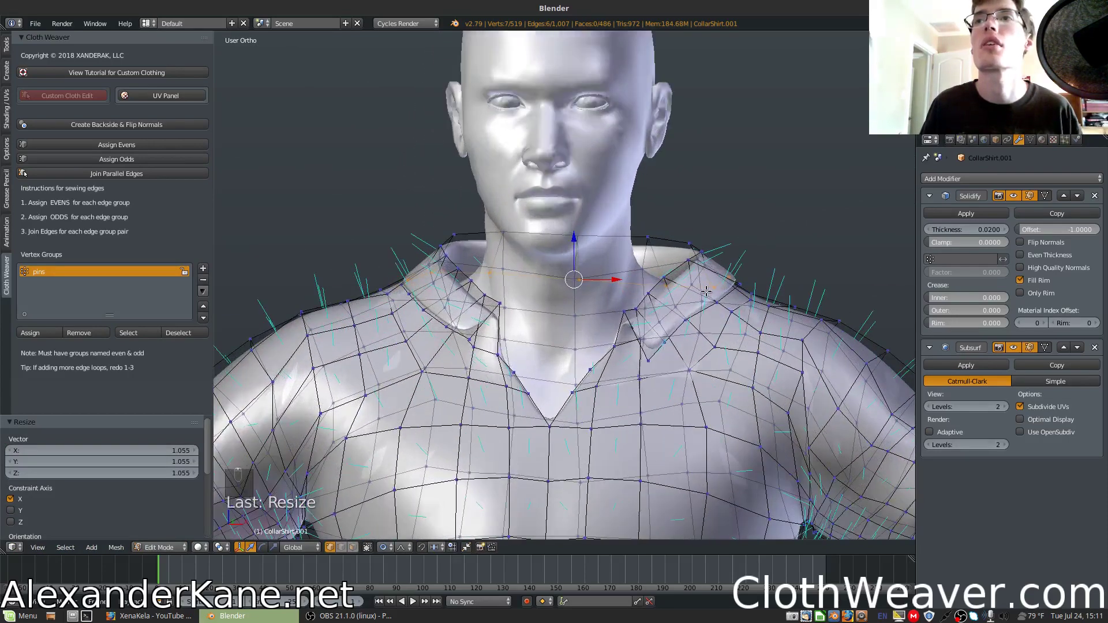
Step: Select the inner edge loop where the collar meets the neckline and shrink it to about 0.88
key("a")
right_click(691, 283, "alt")
key("a")
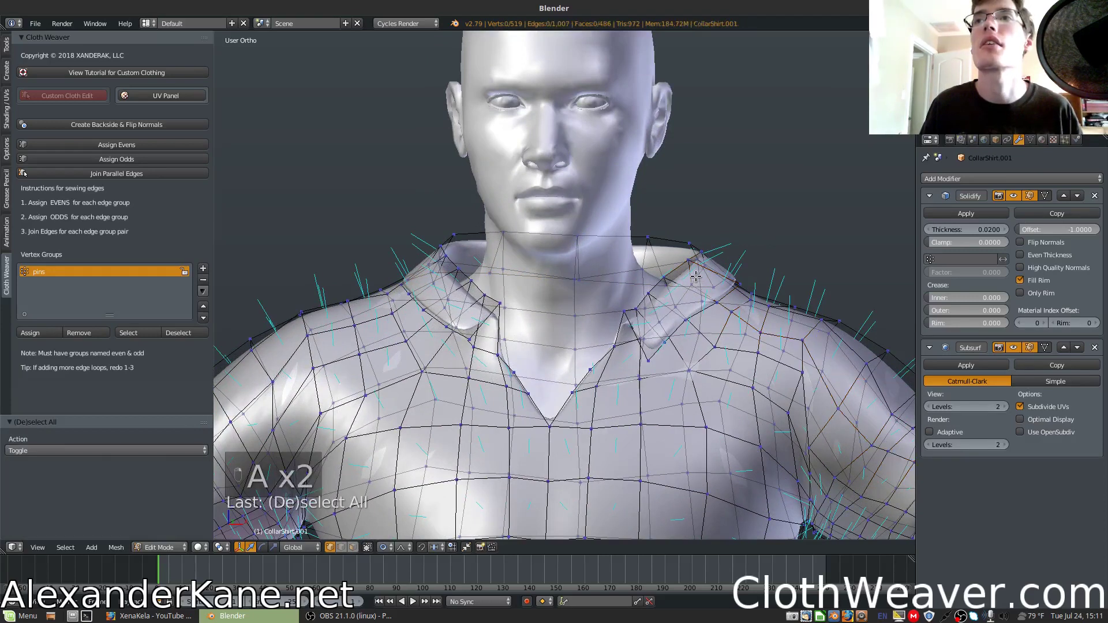
right_click(700, 276, "alt")
right_click(593, 274, "alt+shift")
middle_click_drag(523, 299, 502, 349)
right_click(500, 350, "alt+shift")
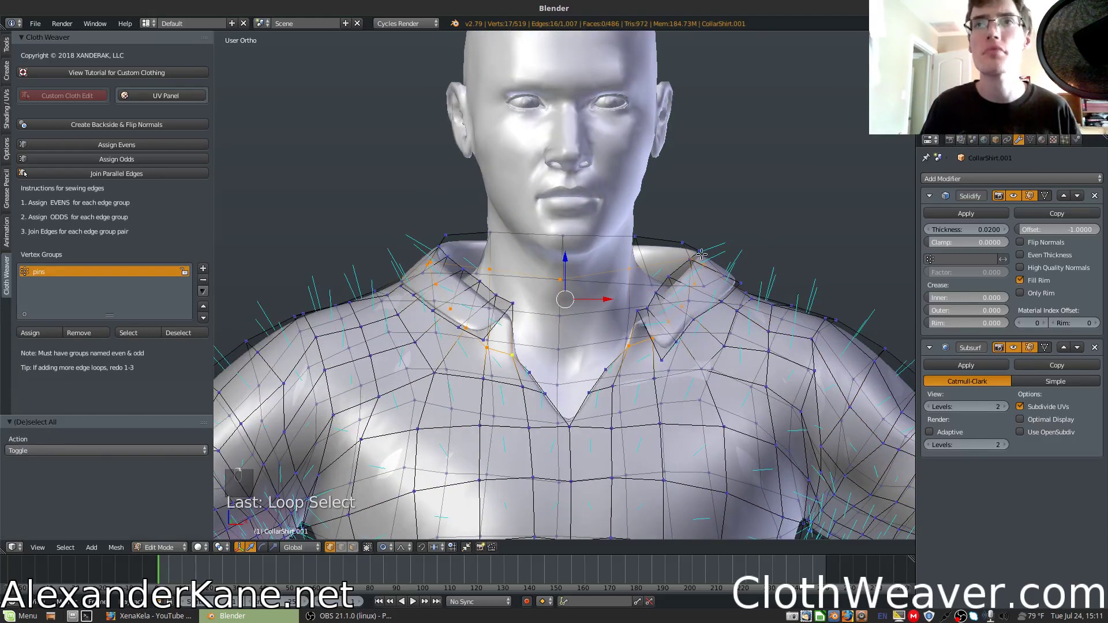
key("s")
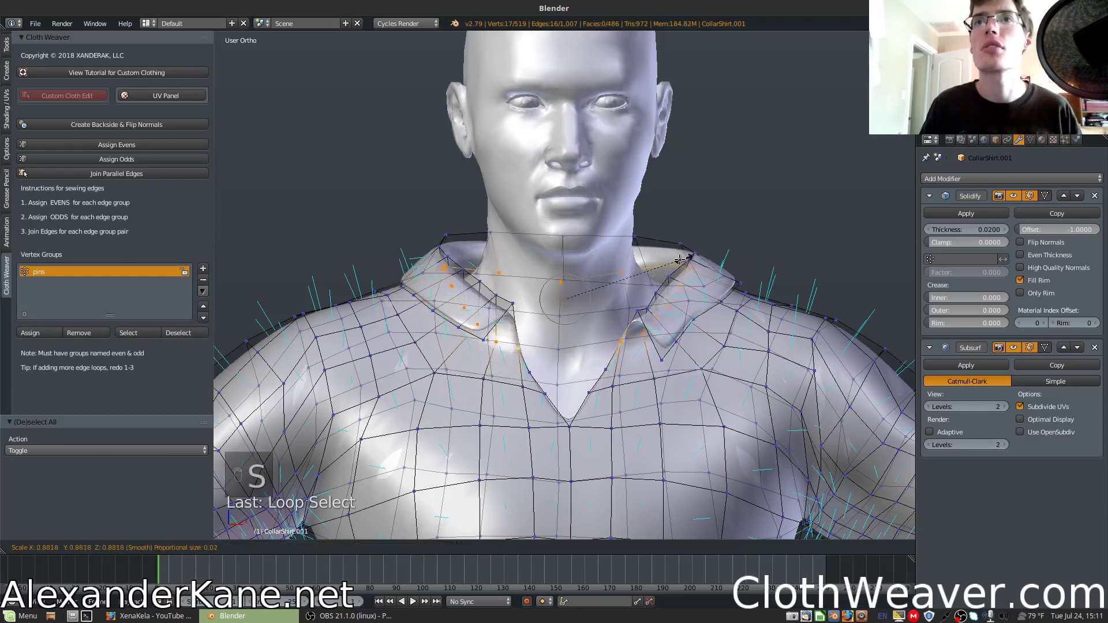
key("a")
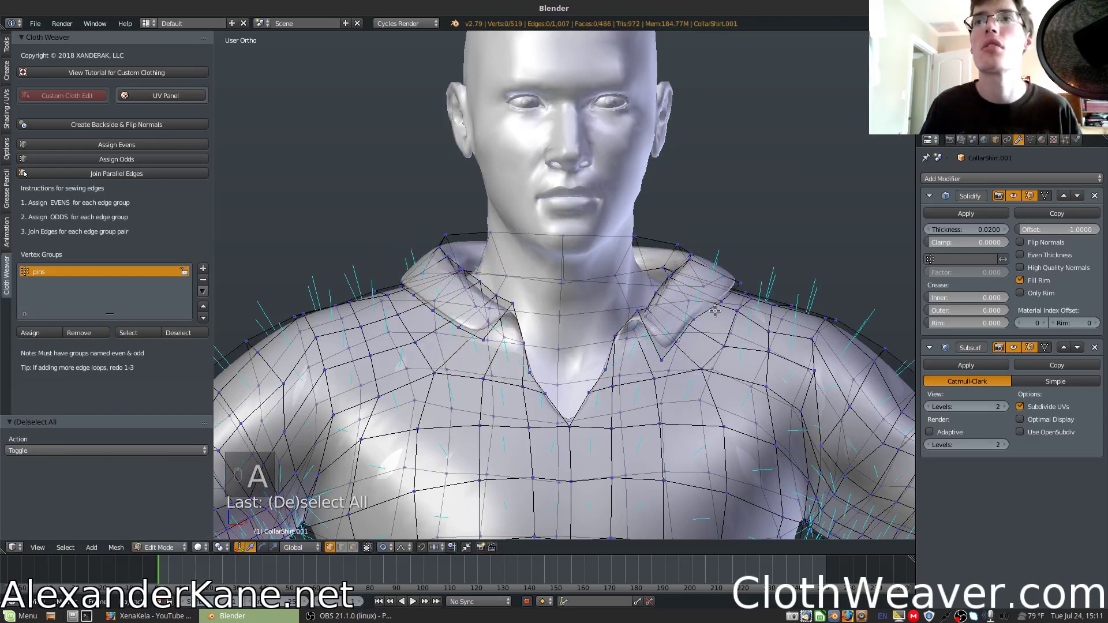
Step: Edge-slide the collar flap's outer edge loop toward the fold, lower it 0.012 along Z, and leave Edit Mode
right_click(751, 280)
key("g")
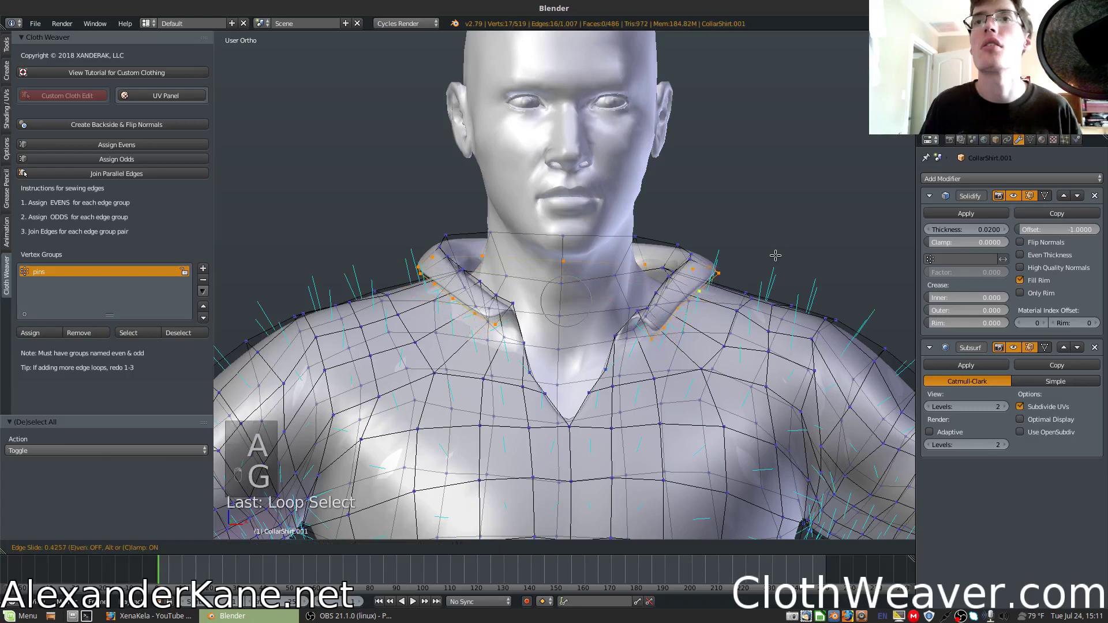
key("g")
left_click(772, 269)
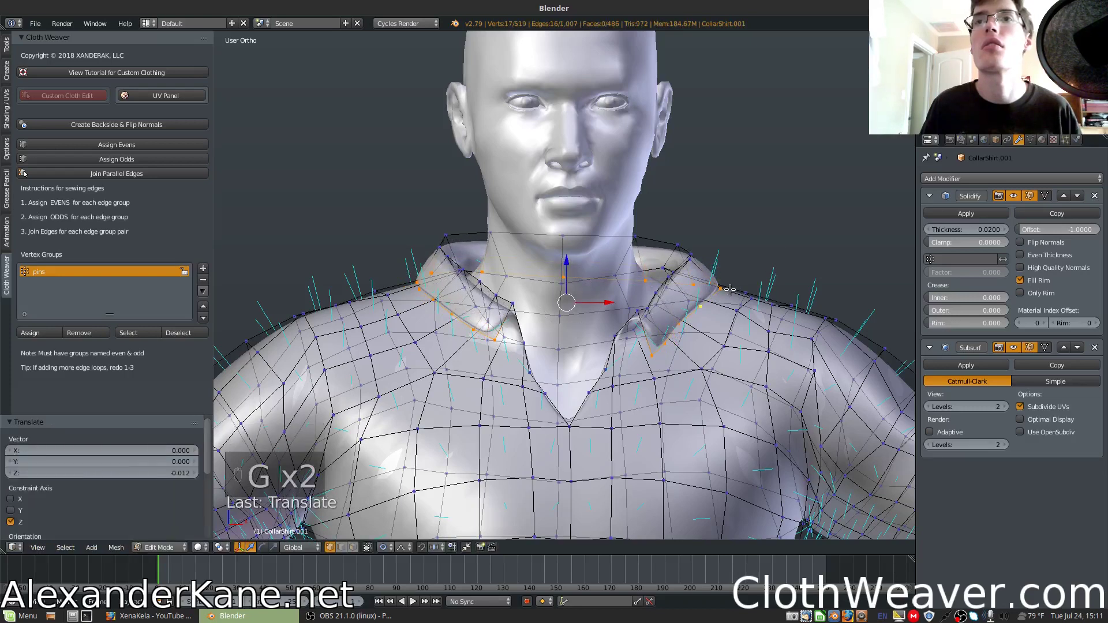
scroll(739, 282, "up", 2)
key("a")
key("Tab")
scroll(711, 294, "down", 3)
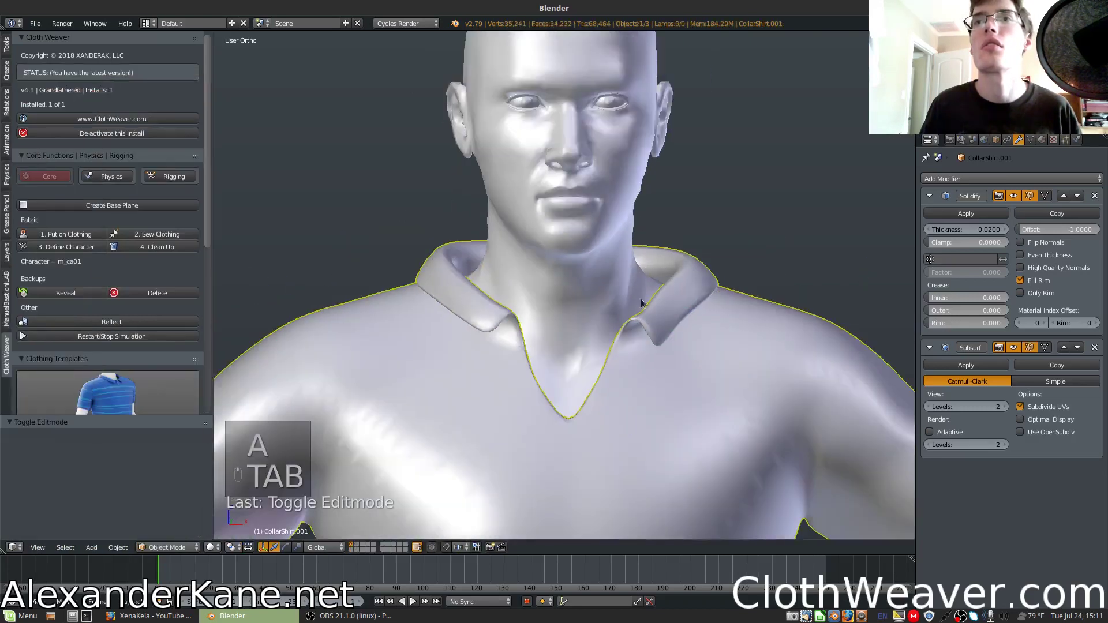
Step: Move a single vertex at the back inside of the collar -0.008 along Y with proportional editing
middle_click_drag(711, 294, 655, 263)
key("Tab")
right_click(662, 264)
key("g")
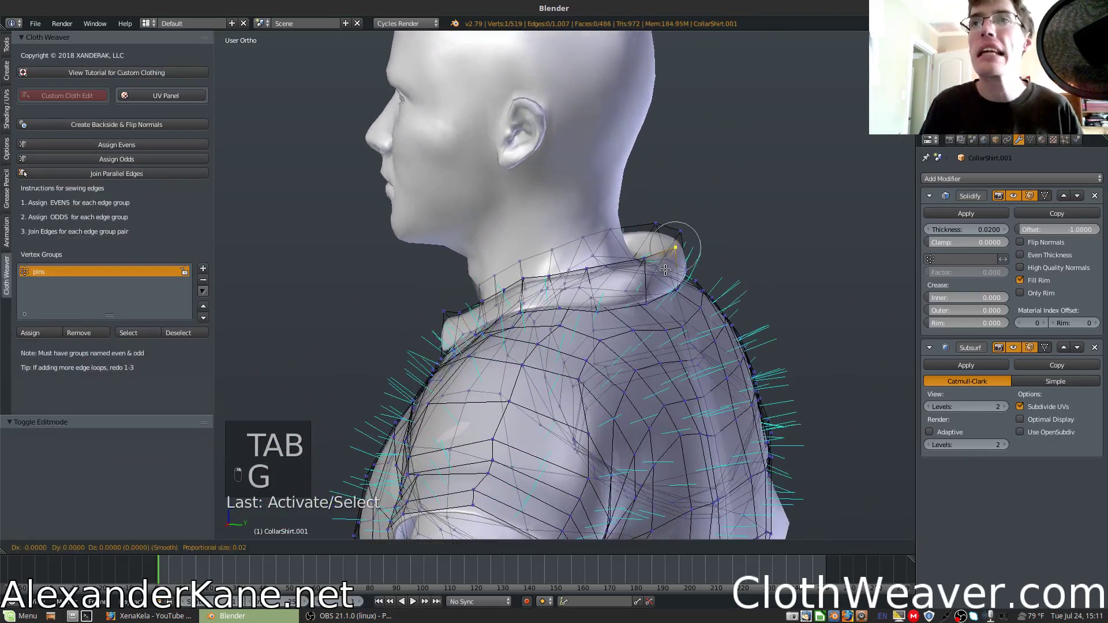
key("y")
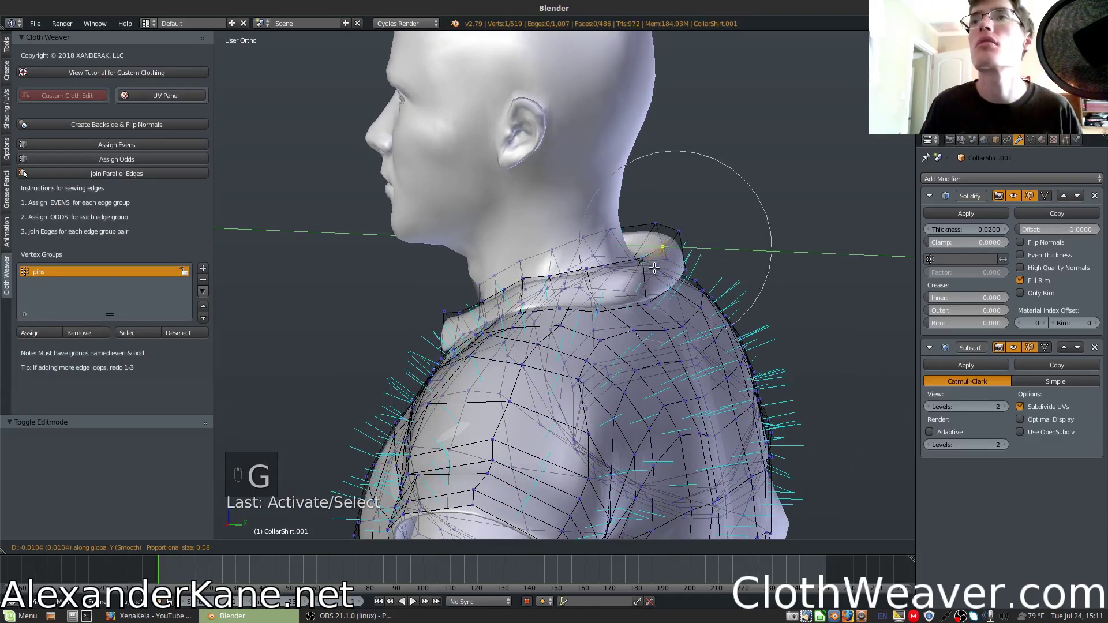
left_click(654, 268)
middle_click_drag(653, 268, 687, 275)
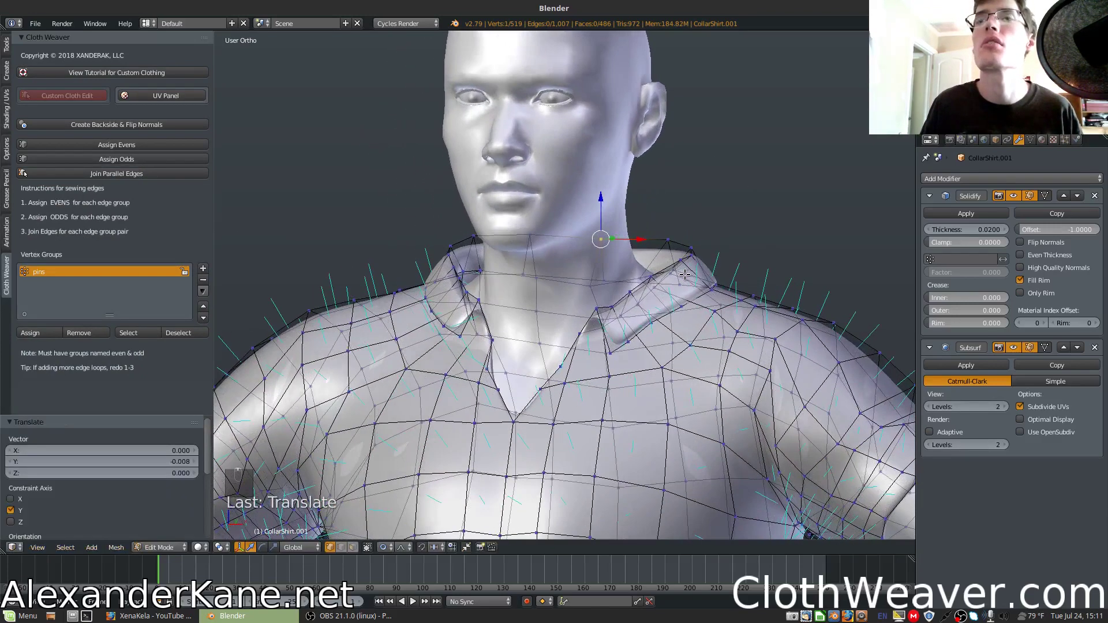
scroll(681, 274, "up", 2)
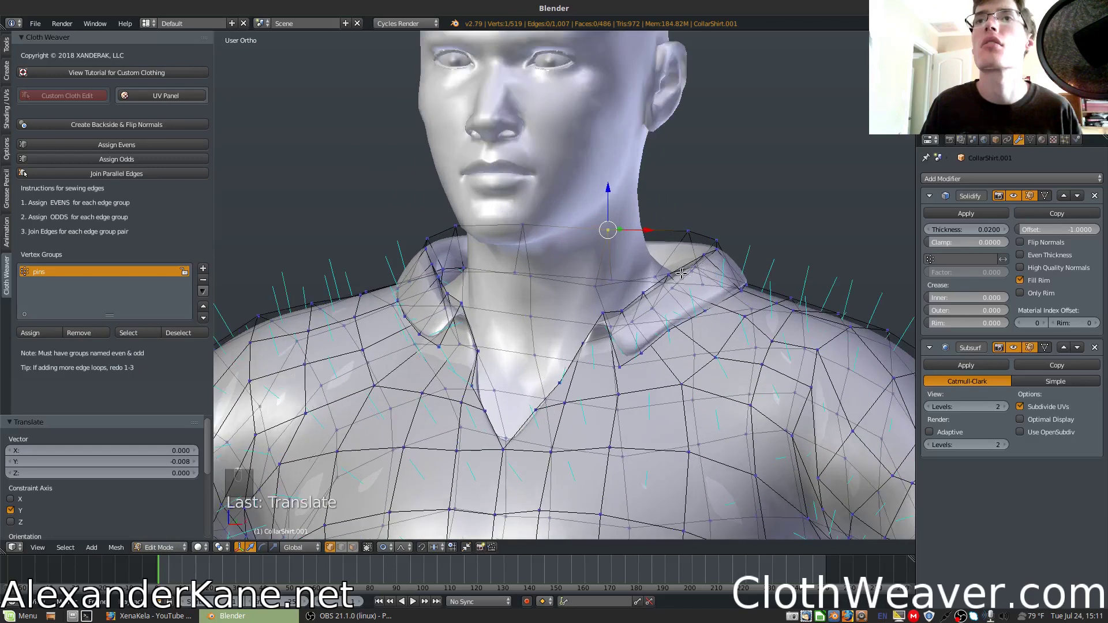
Step: Add two loop cuts running along the collar flap, sliding the second one close to the outer edge
key("a")
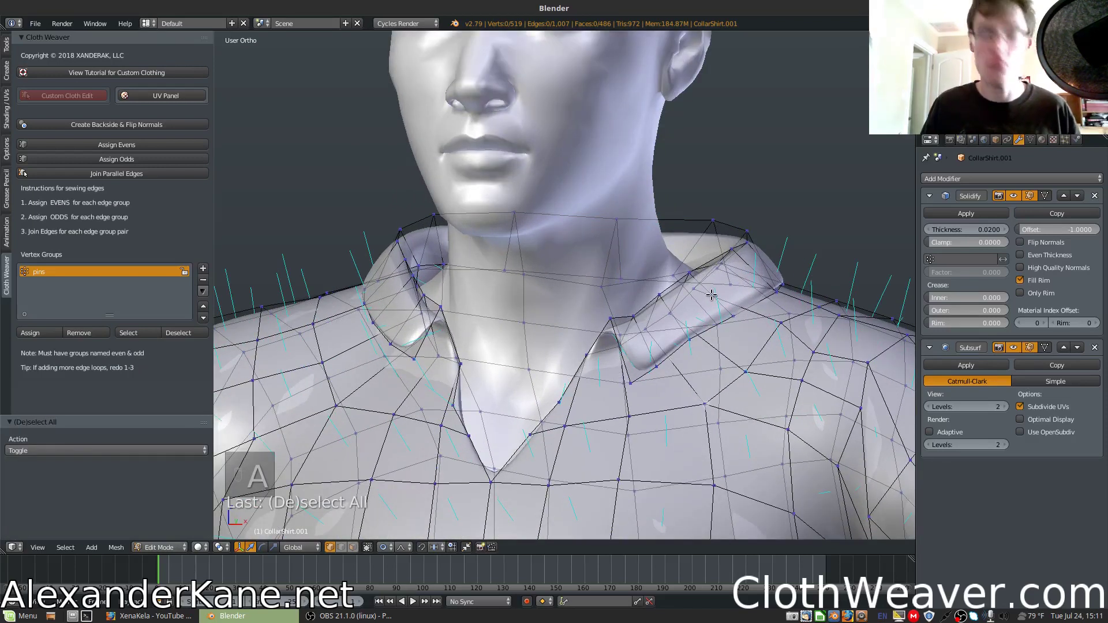
key("ctrl+r")
left_click(711, 295)
left_click(712, 300)
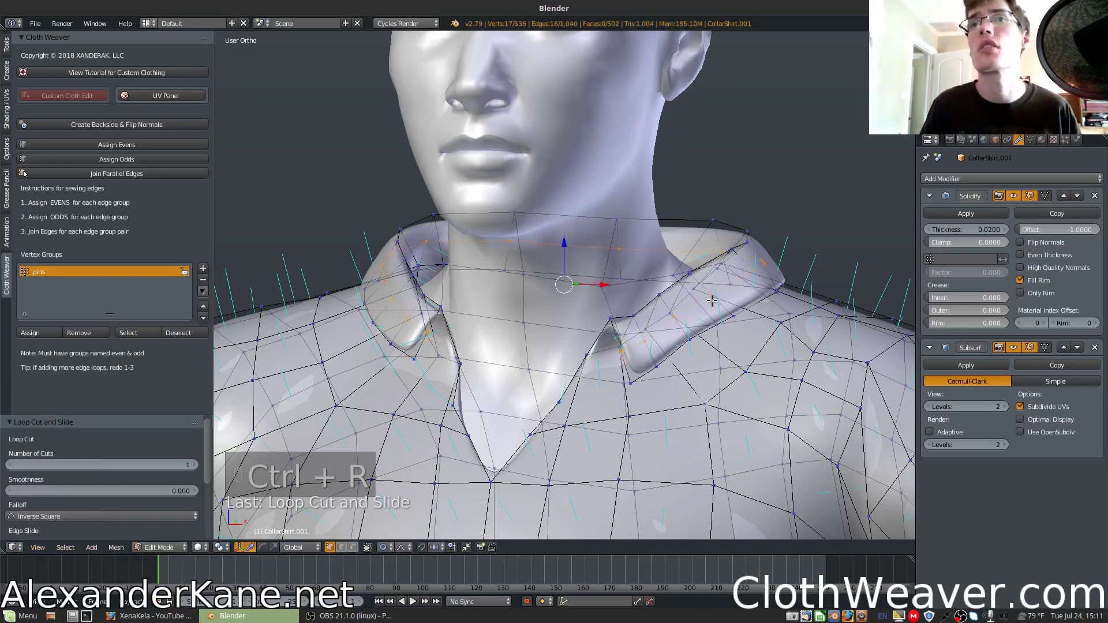
key("ctrl+r")
left_click(678, 323)
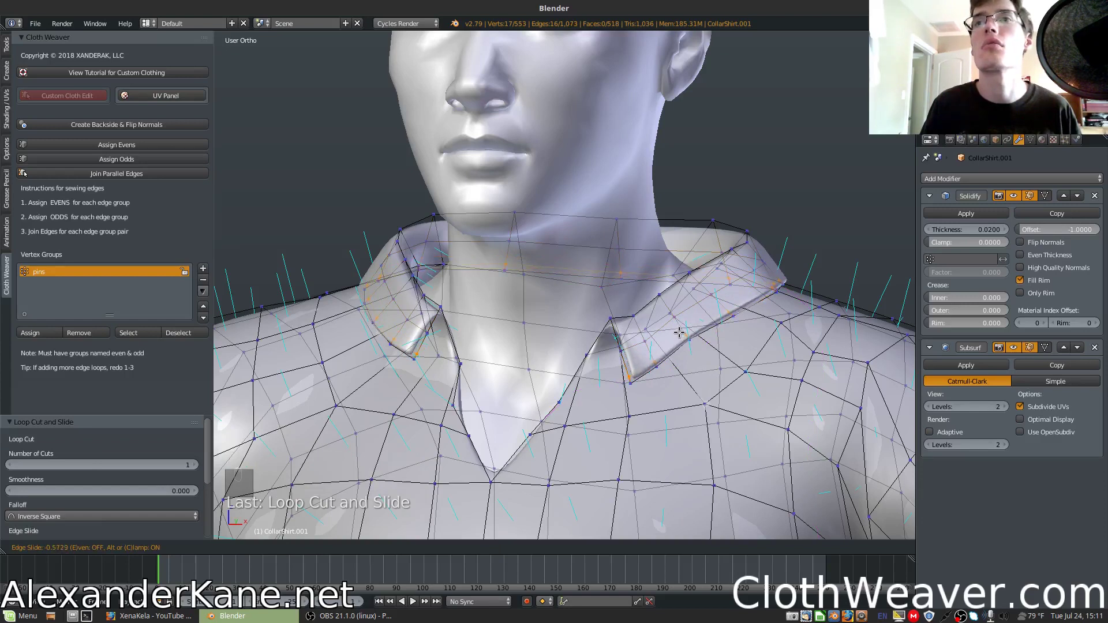
left_click(679, 332)
Step: Try a loop cut around the base of the collar, sliding it down toward the neckline, and undo it
key("KP_4")
key("KP_4")
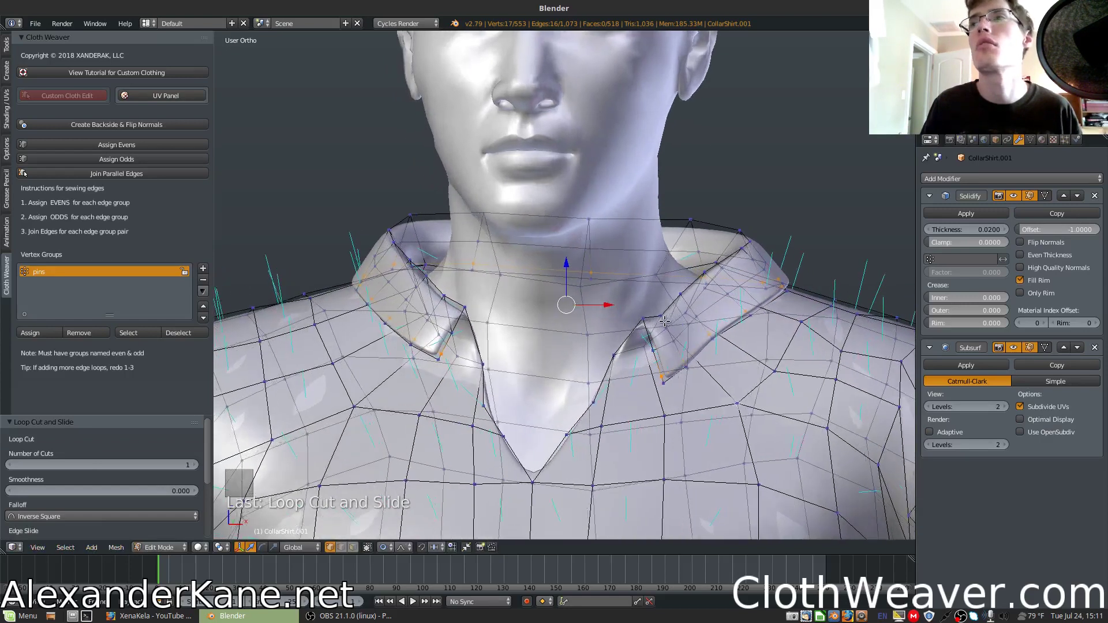
key("KP_4")
key("ctrl+r")
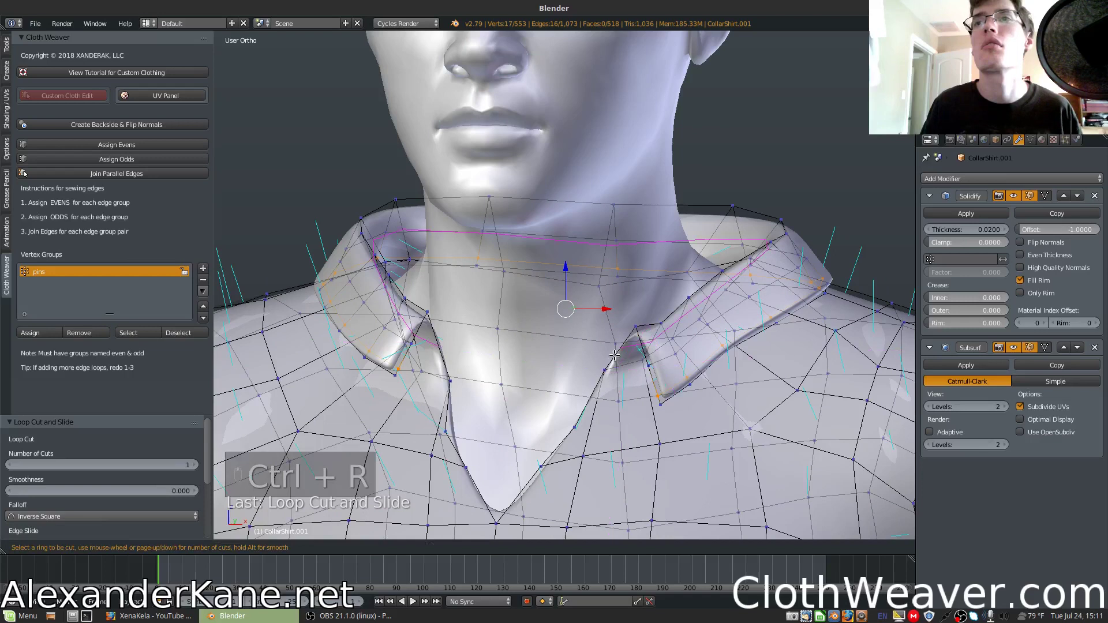
left_click(614, 355)
left_click(606, 377)
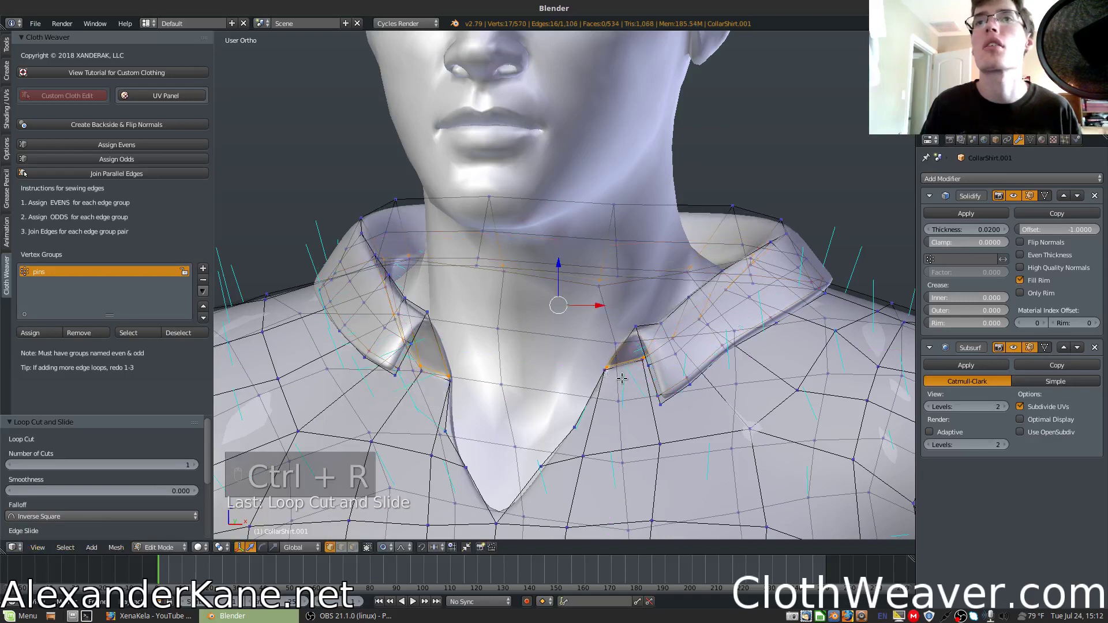
key("ctrl+z")
Step: Straighten the V-neck opening by moving one edge vertex on each side inward, the second by -0.004 along X
key("KP_6")
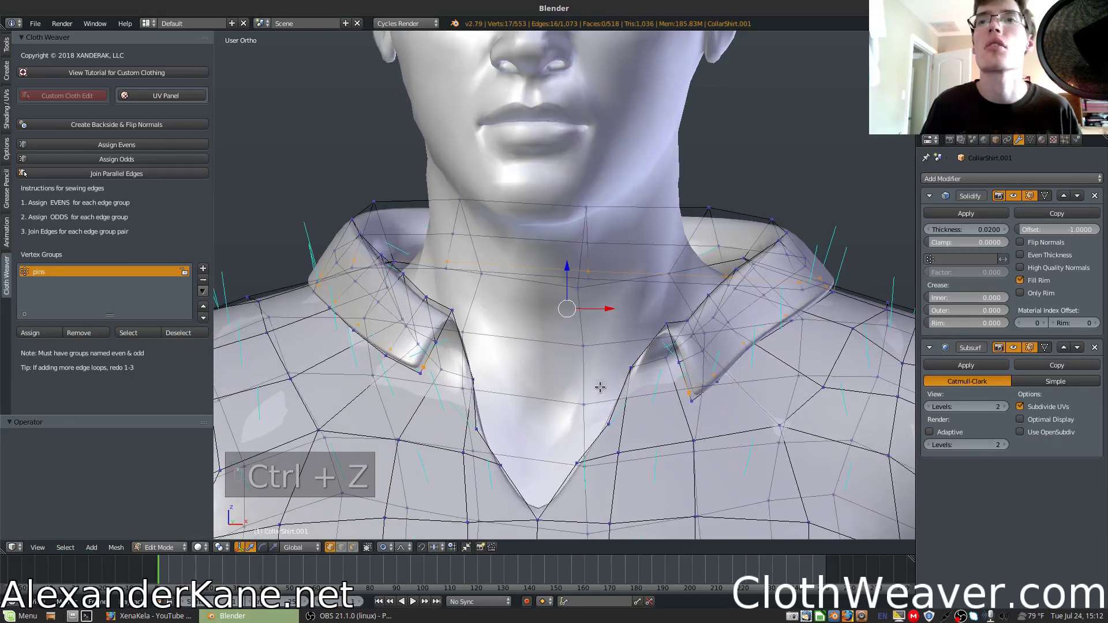
right_click(490, 427)
key("g")
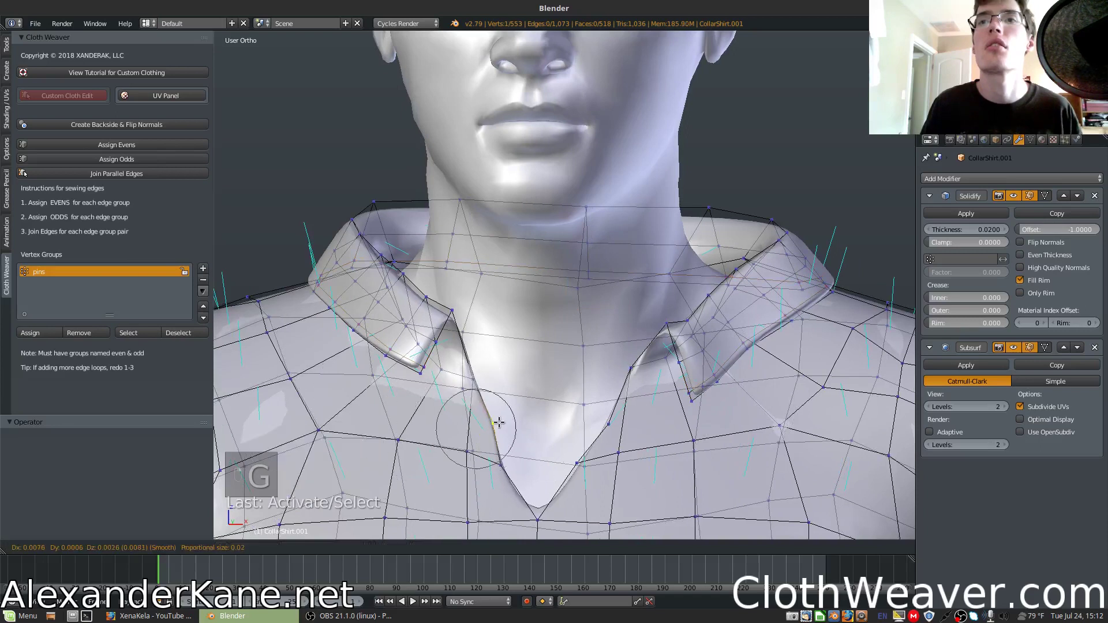
left_click(493, 424)
key("g")
left_click(609, 417)
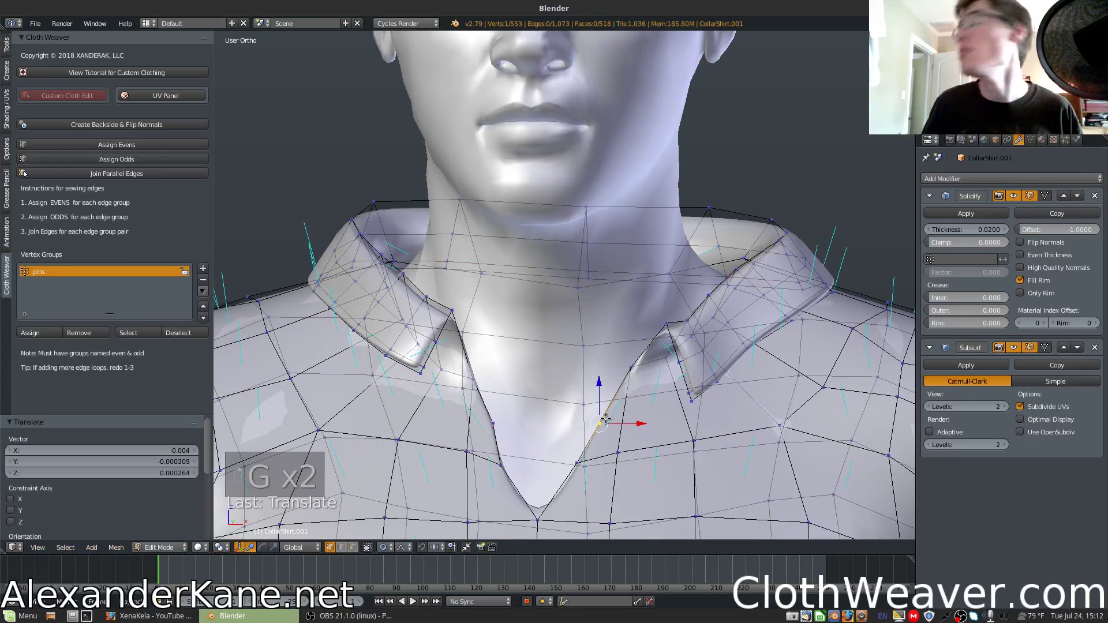
Step: Select the vertical edge loop down the shirt's side below the character's left arm and open Cloth Weaver's UV tools
scroll(609, 417, "down", 4)
middle_click_drag(608, 416, 670, 321)
scroll(658, 316, "up", 2)
key("a")
right_click(651, 313, "alt")
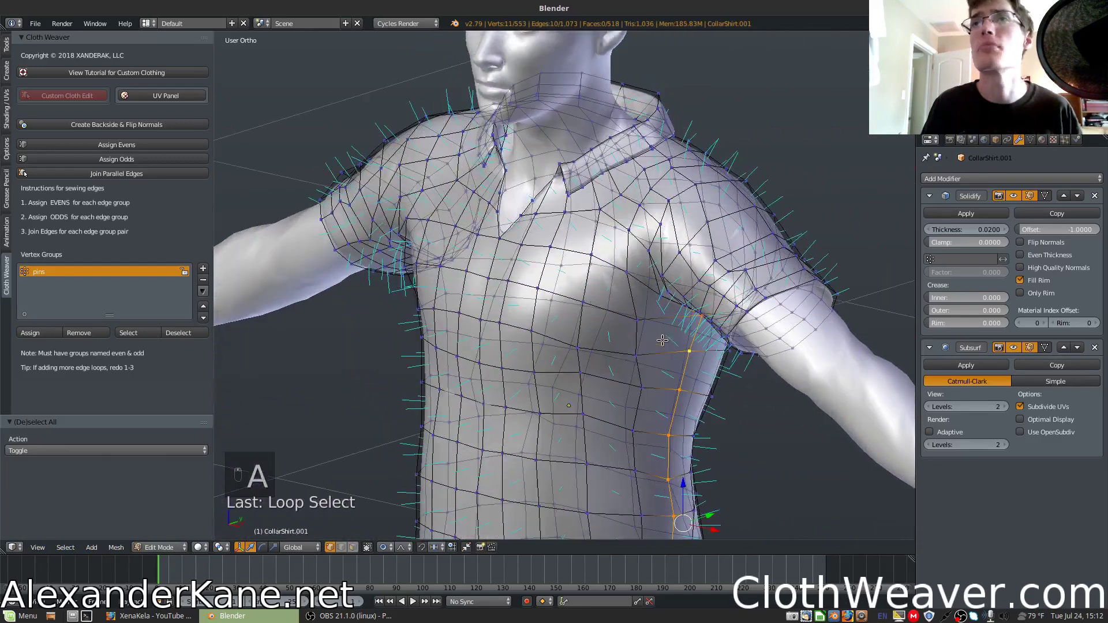
left_click(166, 95)
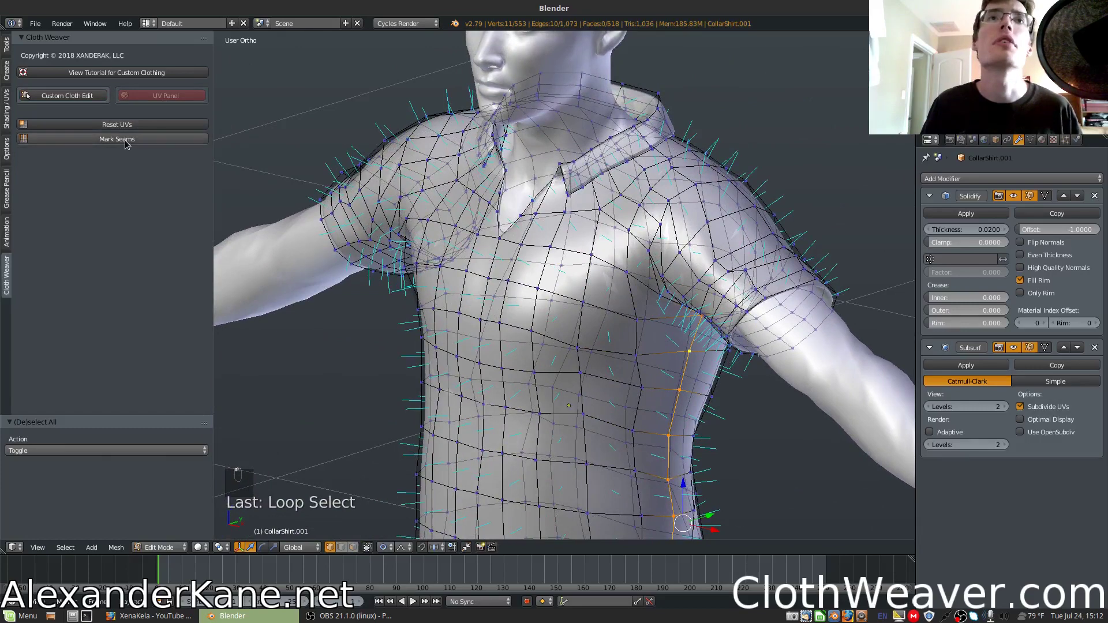
Step: Select the seam edge loops around both armholes, along the sleeves, shoulders and sides, and around the collar base
middle_click_drag(548, 277, 583, 251)
right_click(691, 231, "alt+shift")
key("a")
right_click(635, 242, "alt")
middle_click_drag(649, 228, 412, 196)
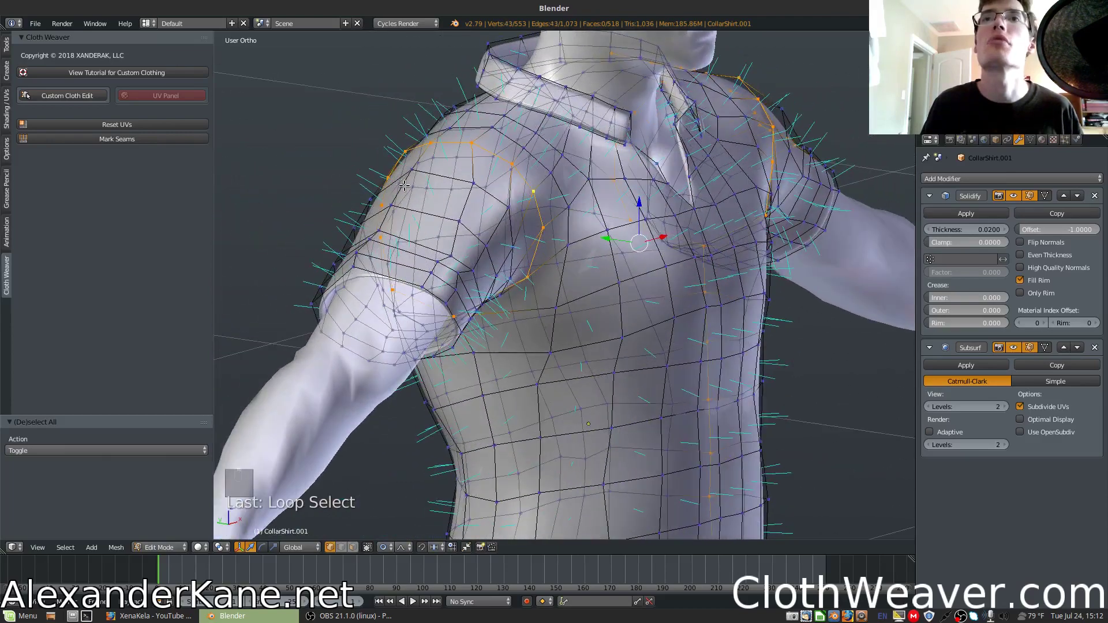
middle_click_drag(505, 184, 458, 111)
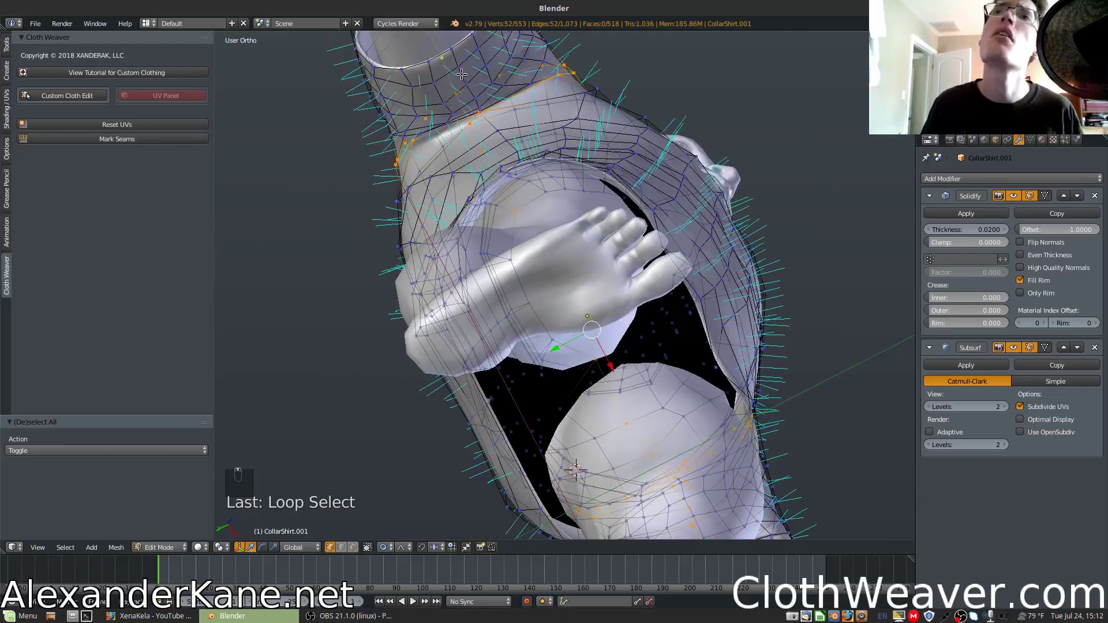
middle_click_drag(562, 82, 539, 156)
scroll(575, 167, "down", 1)
scroll(664, 252, "up", 3)
middle_click_drag(500, 219, 590, 233)
Step: Mark the selected edge loops as seams, clear the selection, and return the shirt to Object Mode
key("space")
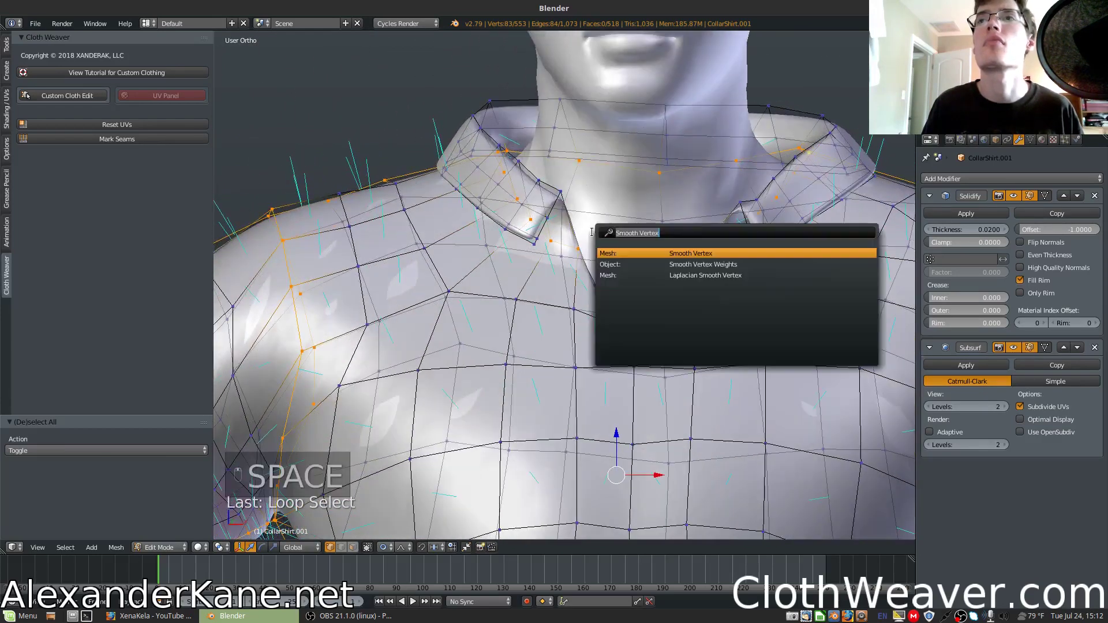
key("Escape")
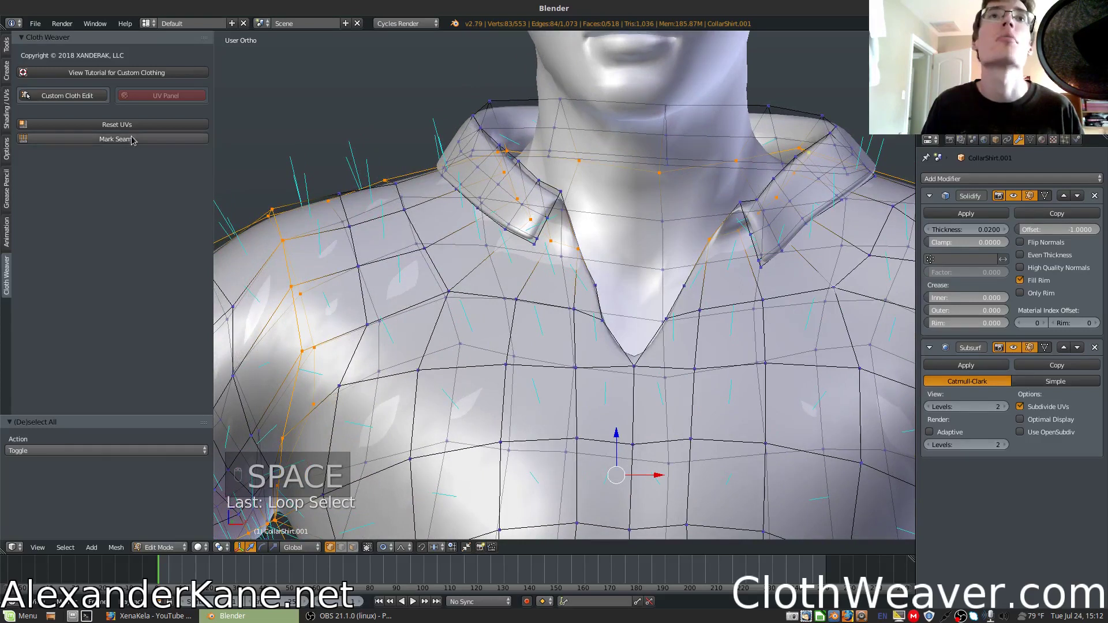
key("Tab")
key("Tab")
scroll(462, 281, "down", 4)
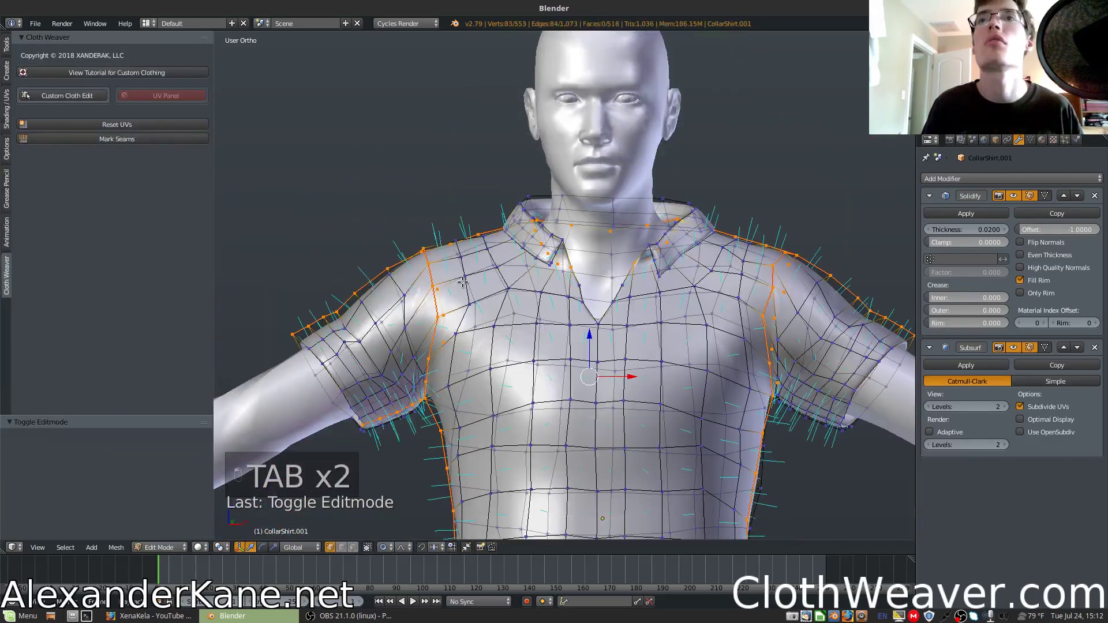
key("z")
key("z")
key("a")
middle_click_drag(496, 297, 538, 344)
scroll(536, 341, "up", 2)
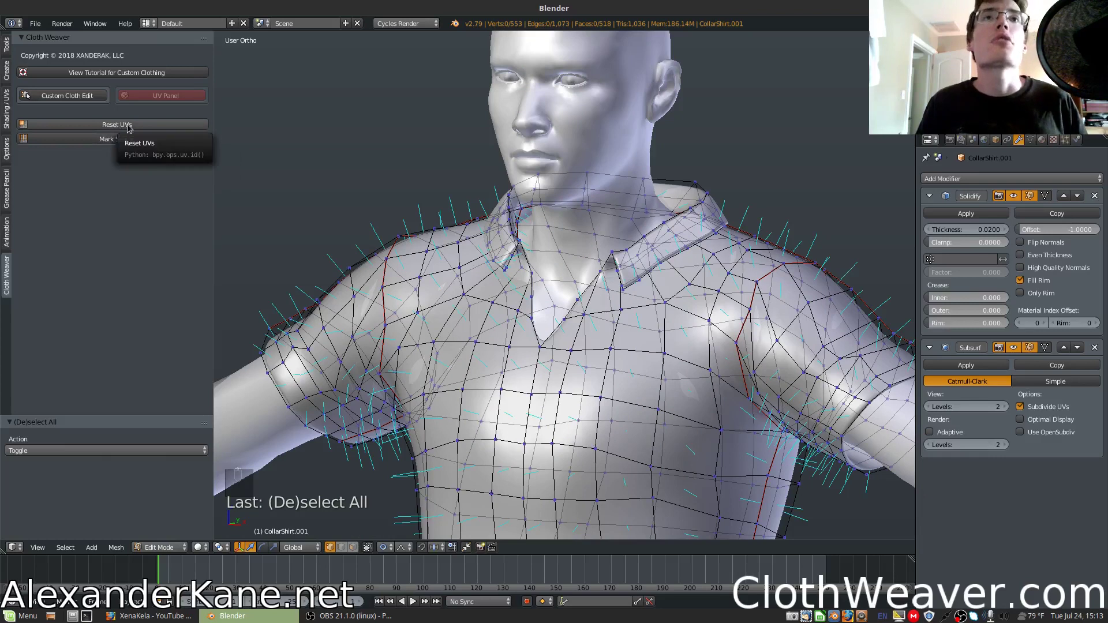
key("Tab")
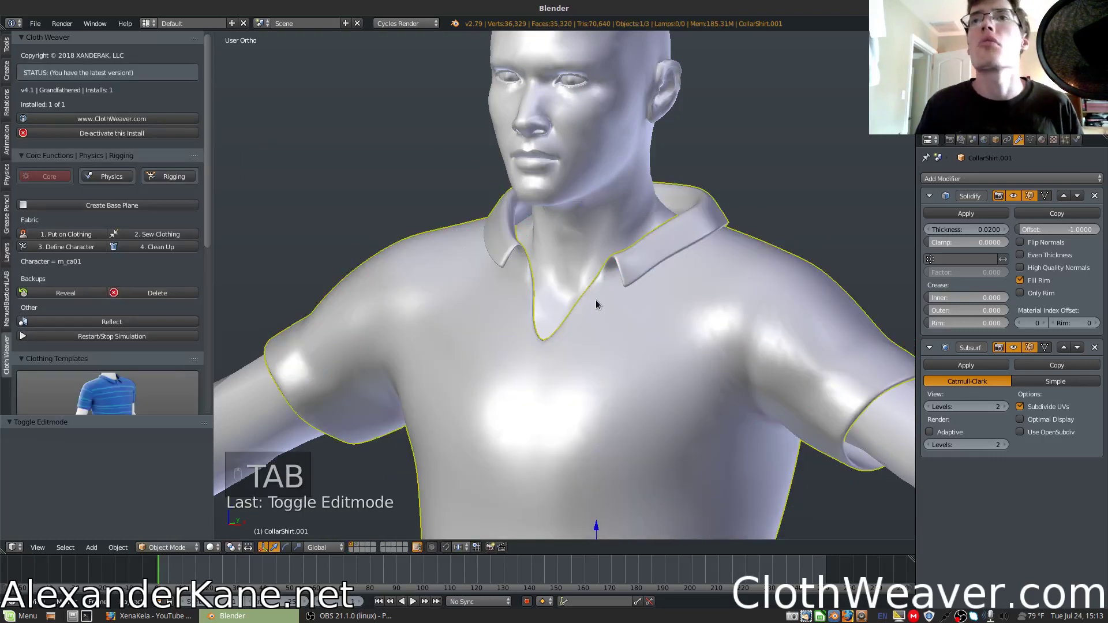
scroll(597, 304, "down", 5)
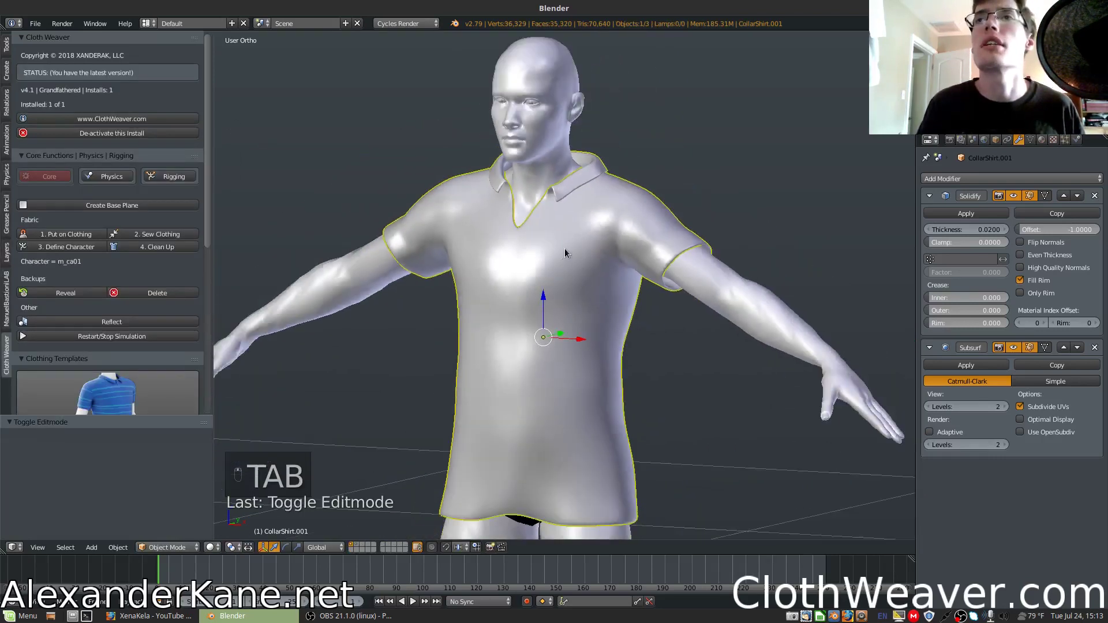
Step: Reveal the collar shirt's unsewn backup with Cloth Weaver and delete that backup, leaving the finished shirt on the character
middle_click_drag(604, 240, 346, 313)
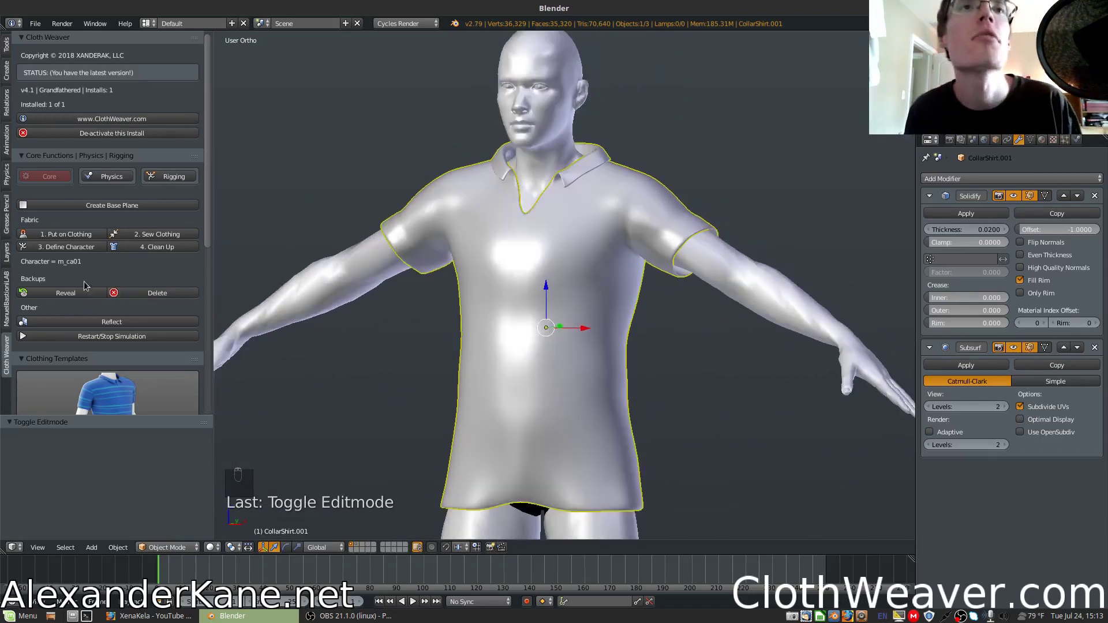
mouse_move(363, 304)
middle_mouse_down()
mouse_move(342, 305)
mouse_move(482, 285)
mouse_move(653, 303)
mouse_move(355, 304)
middle_mouse_up()
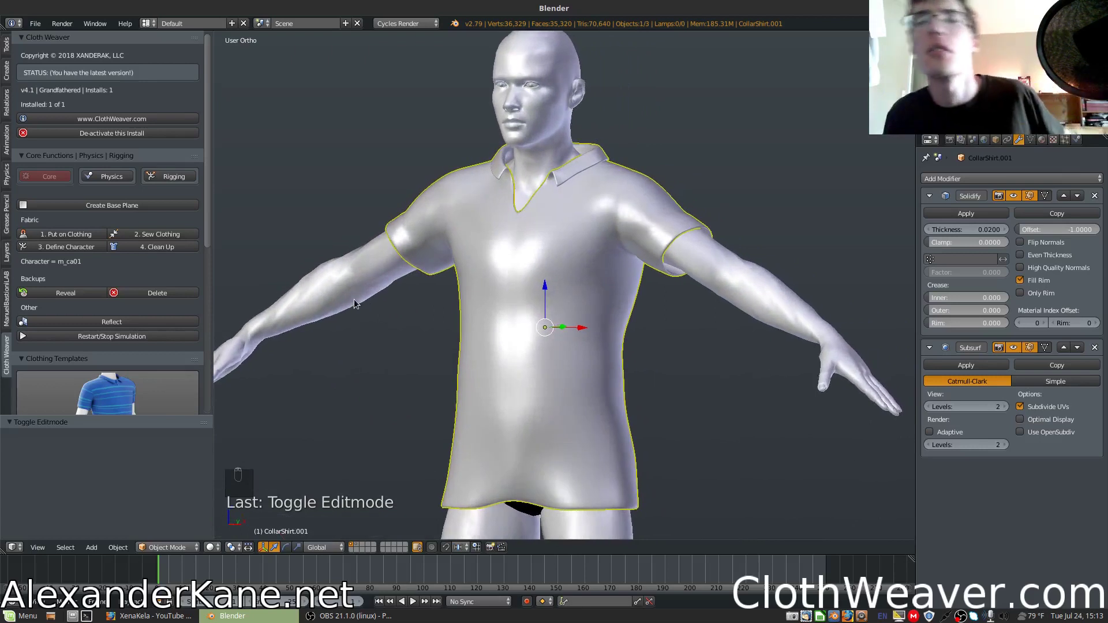
left_click(58, 294)
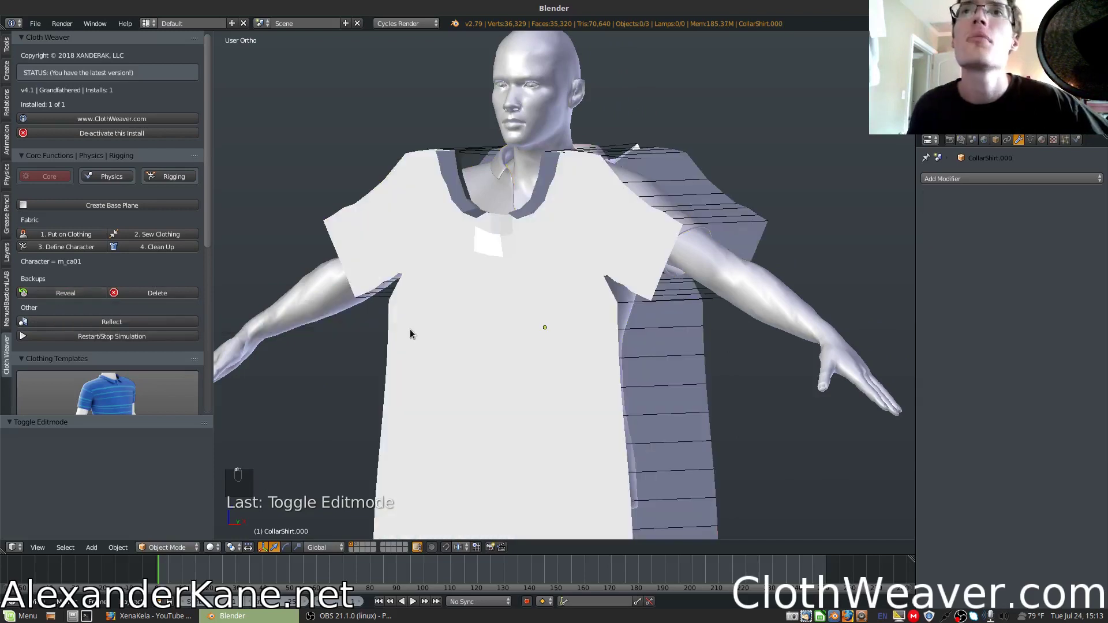
middle_click_drag(409, 329, 366, 225)
middle_click_drag(389, 315, 477, 328)
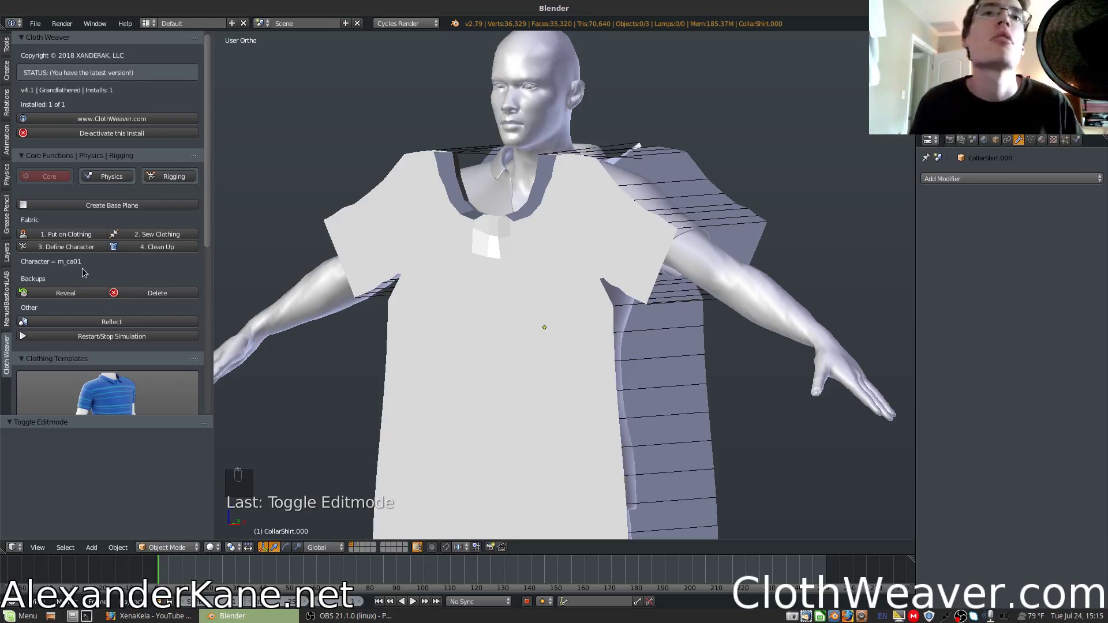
left_click(151, 295)
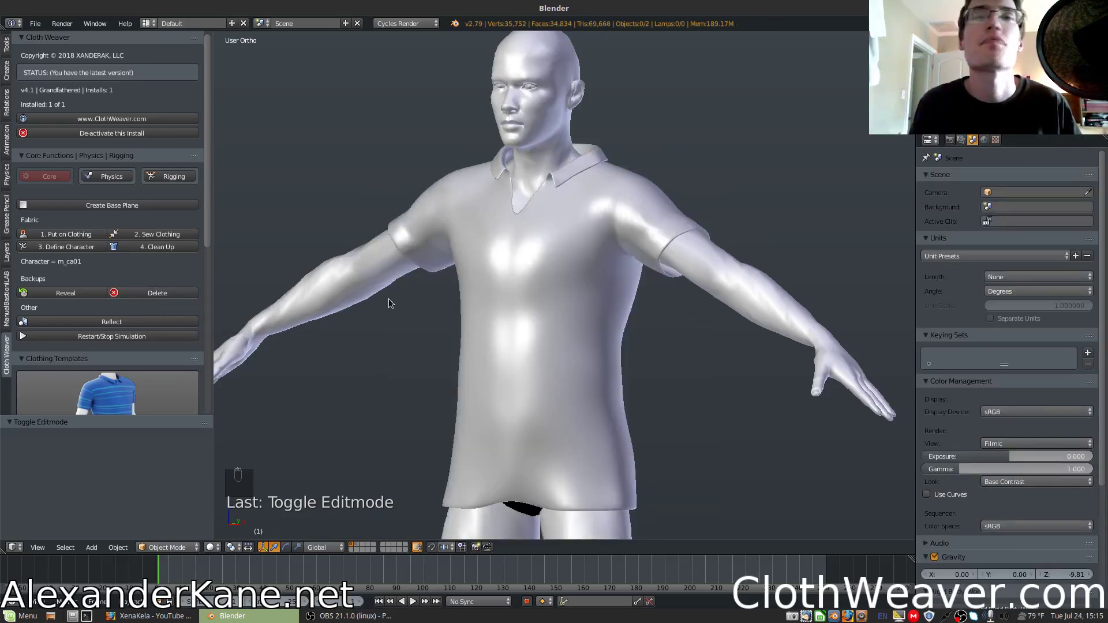
mouse_move(449, 291)
middle_mouse_down()
mouse_move(504, 284)
mouse_move(452, 291)
middle_mouse_up()
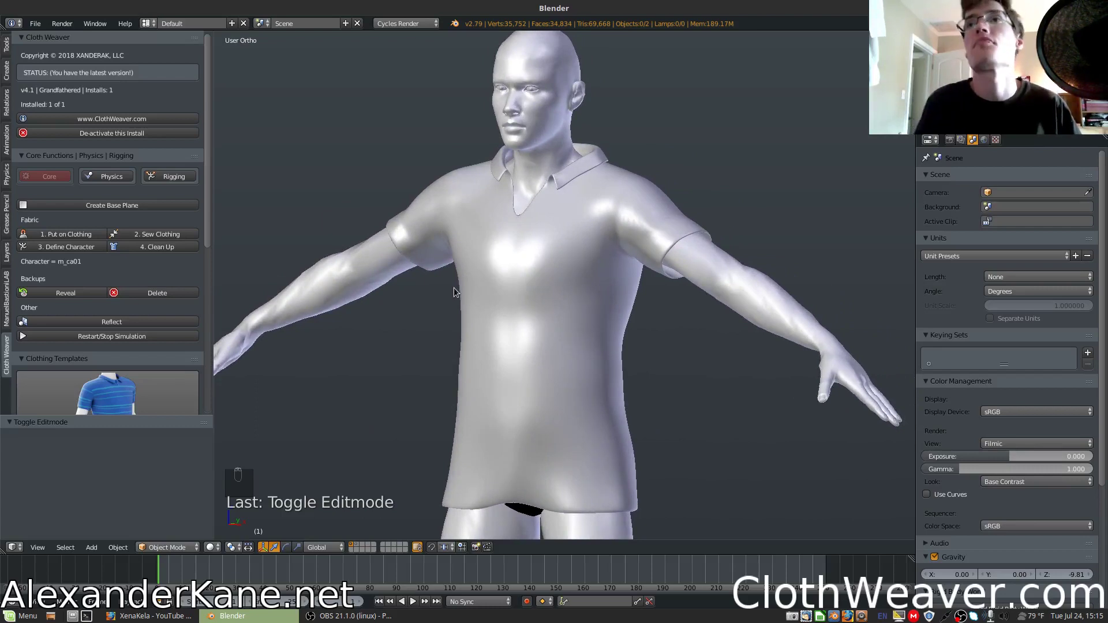
middle_click_drag(477, 280, 582, 271)
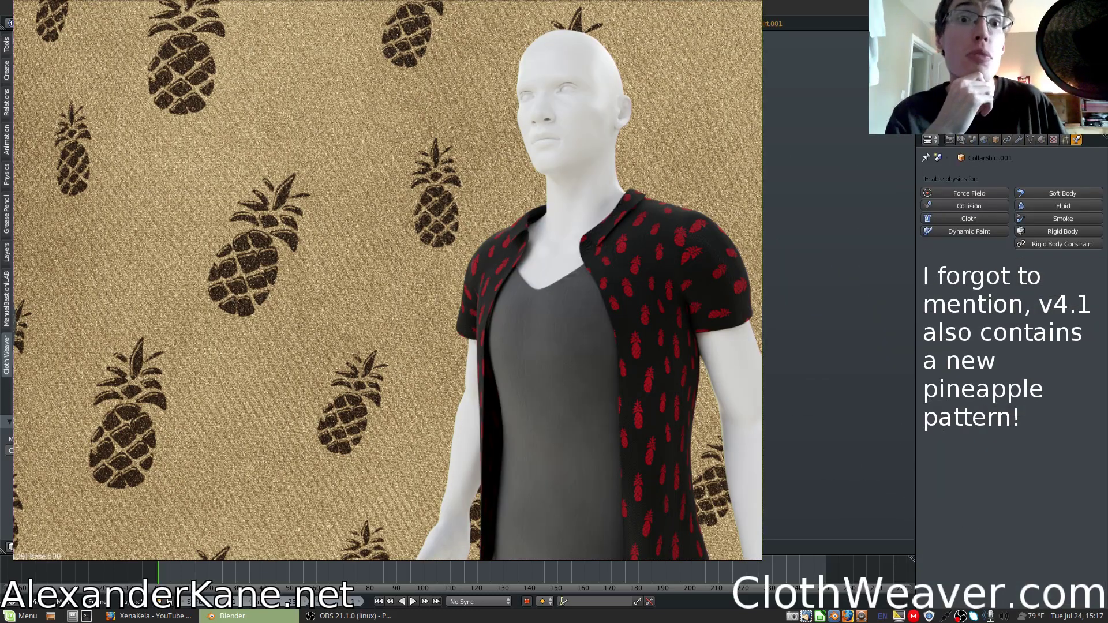